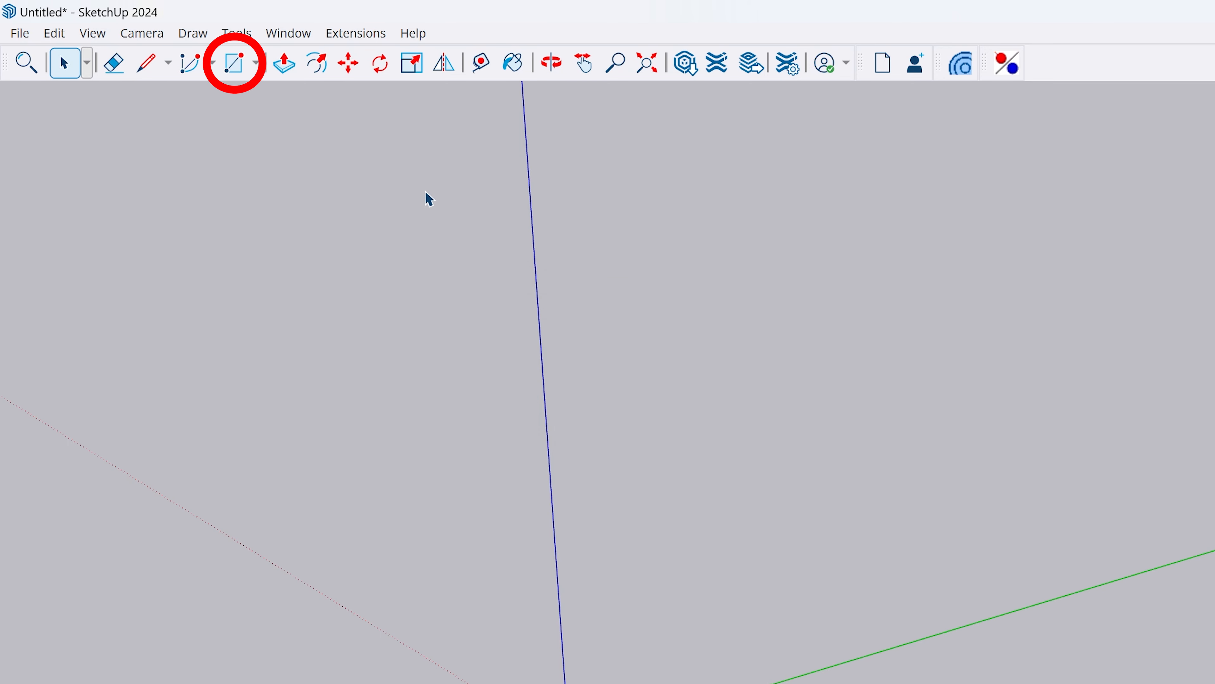
# - Draw a 6 m by 4 m rectangle on the ground, starting at the origin, with its longer side along the red axis
pyautogui.click(236, 63)
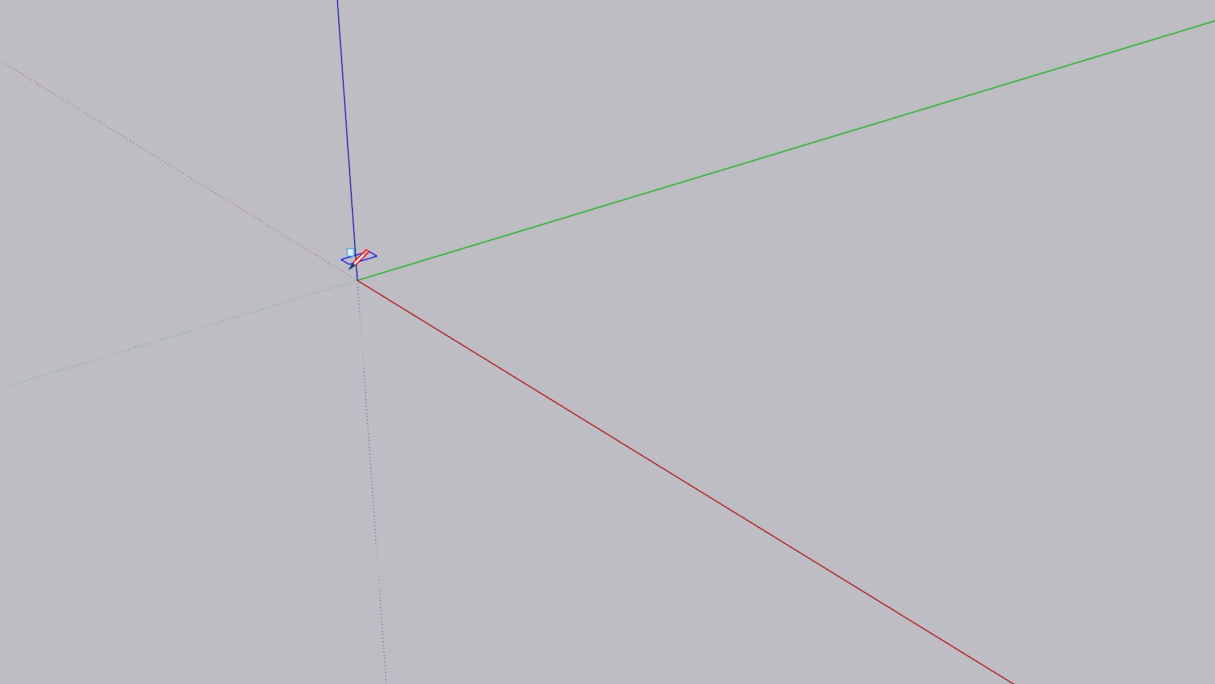
pyautogui.click(357, 279)
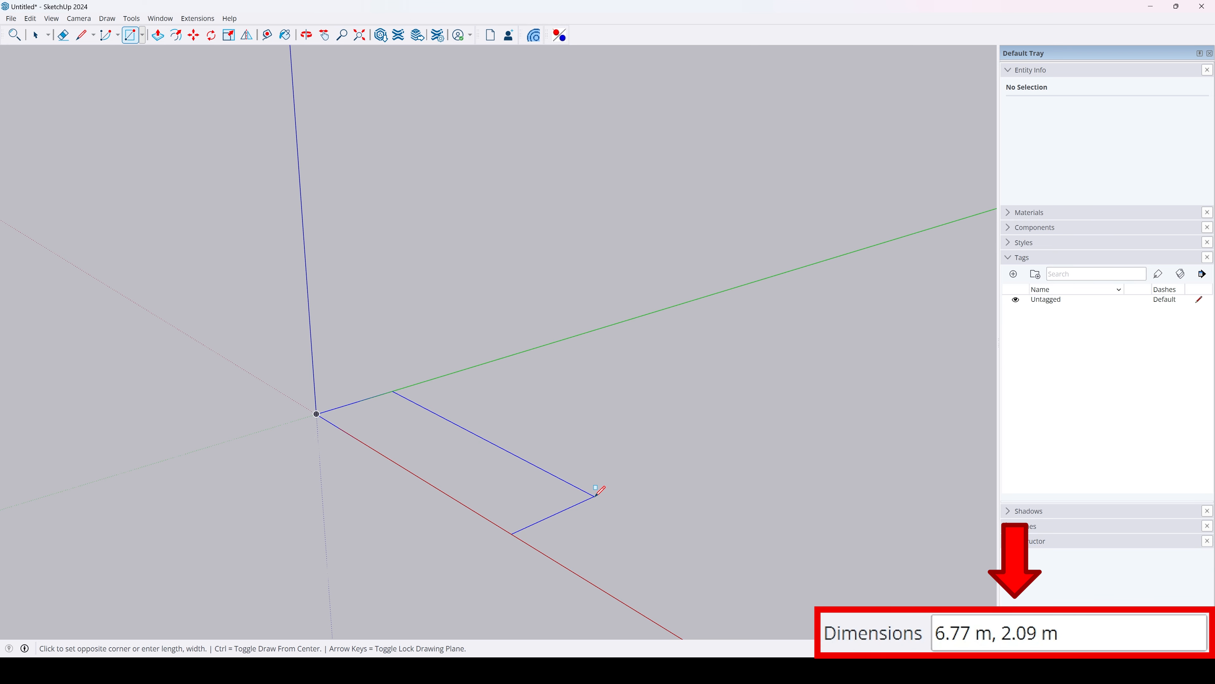
pyautogui.write('6,4')
pyautogui.press('Return')
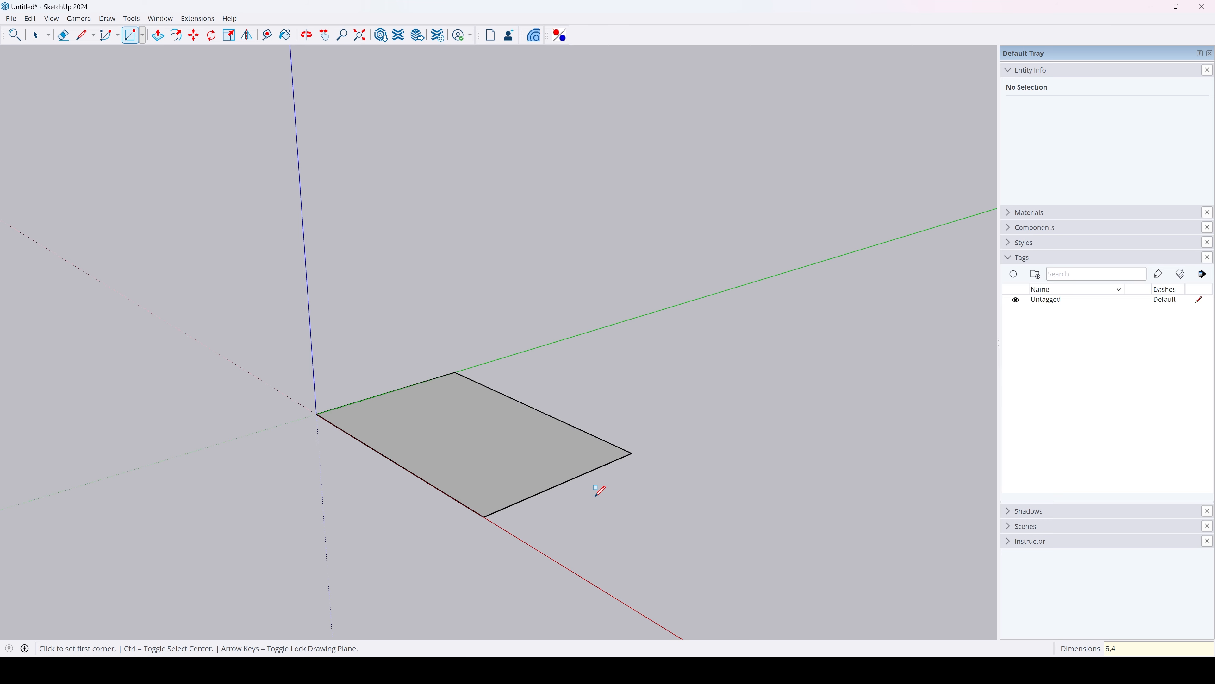
# - Draw an adjoining 5 m by 3 m rectangle starting at the first rectangle's far corner on the green axis
pyautogui.click(455, 372)
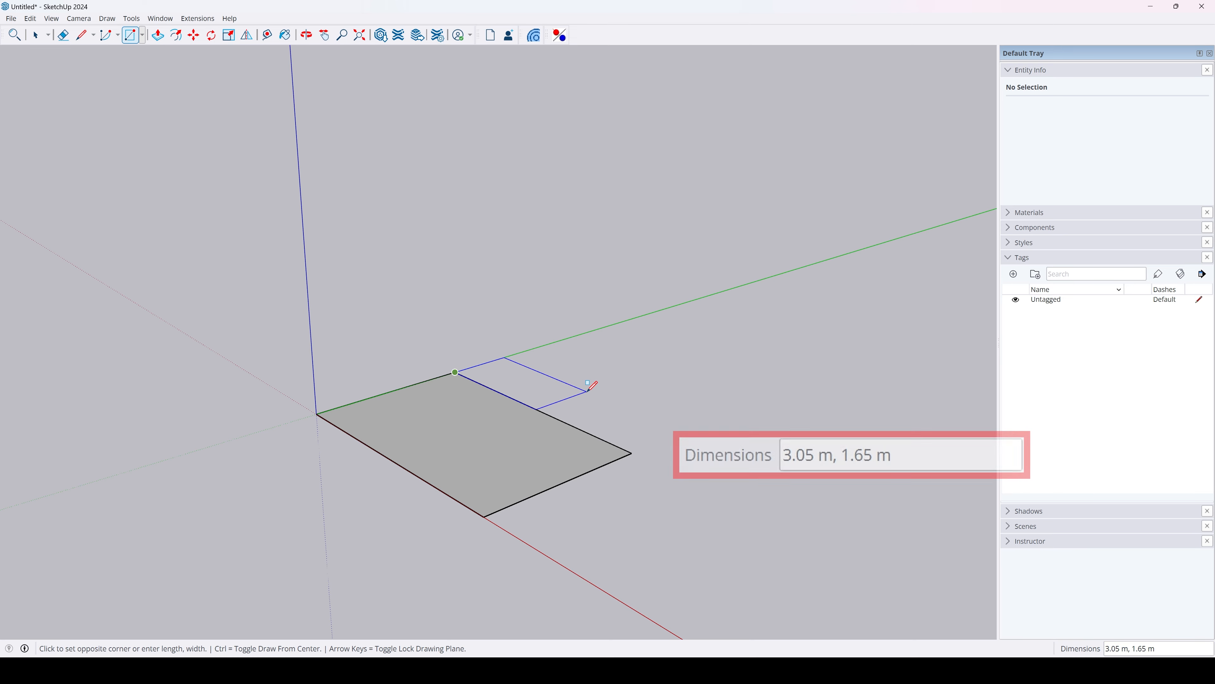
pyautogui.write('5,3')
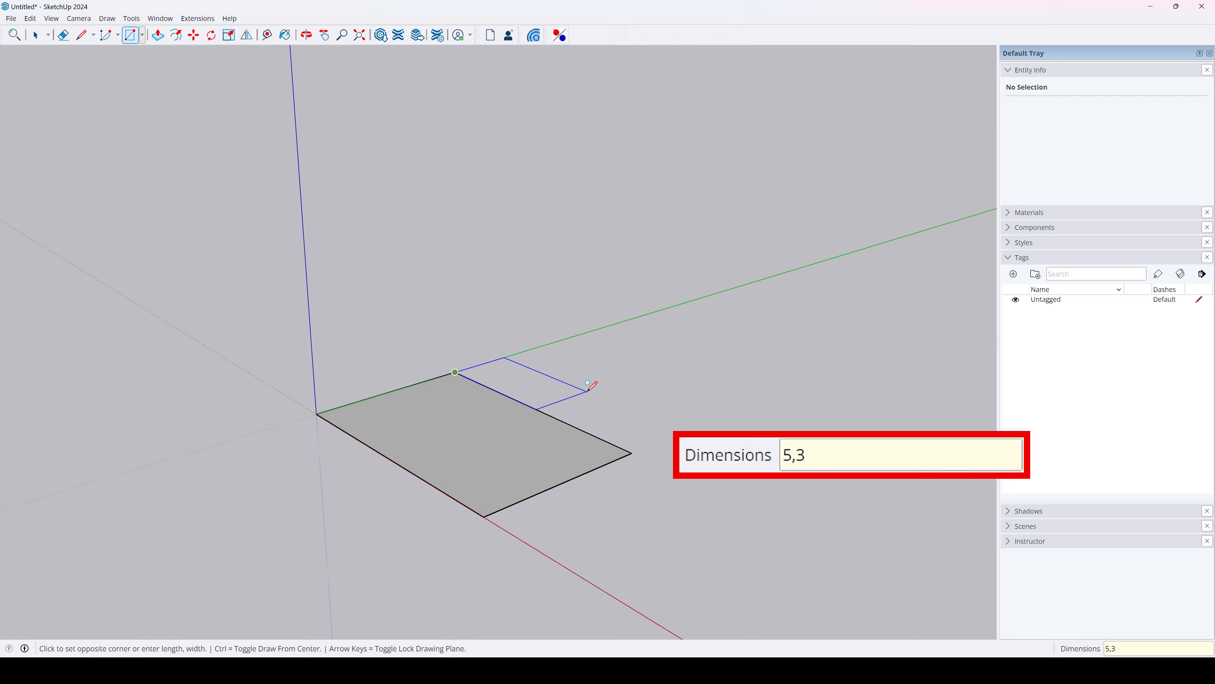
pyautogui.press('Return')
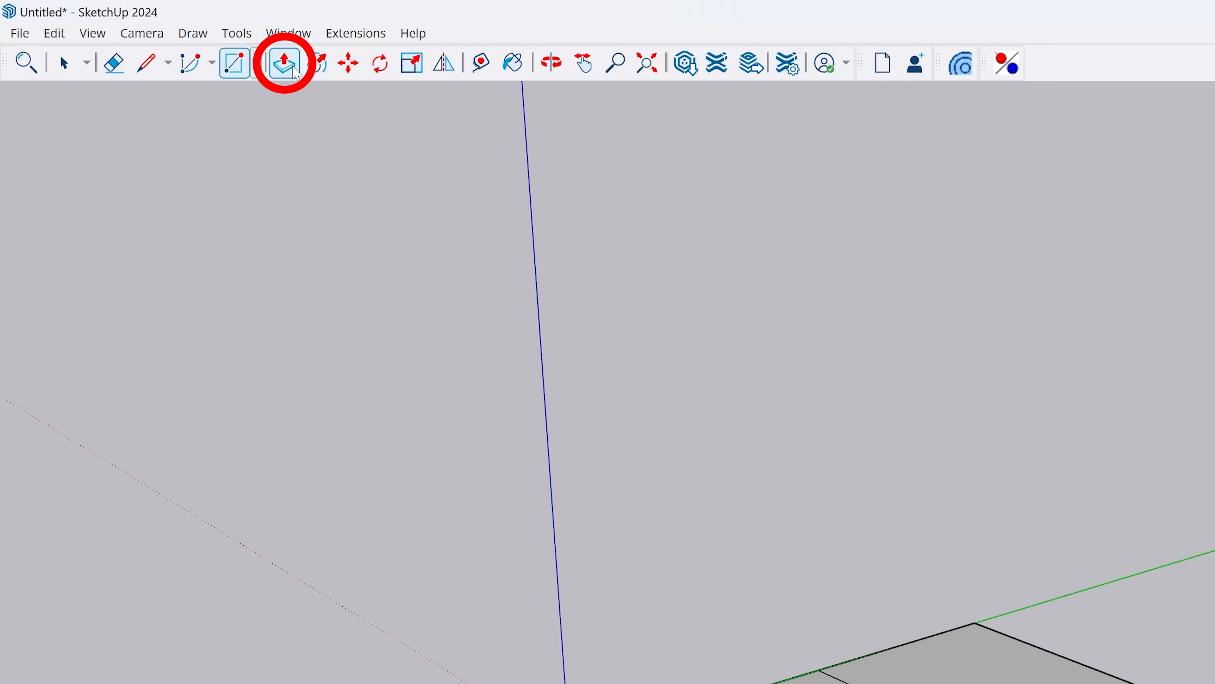
# - Push/Pull the larger rectangle up by 3 m
pyautogui.click(285, 64)
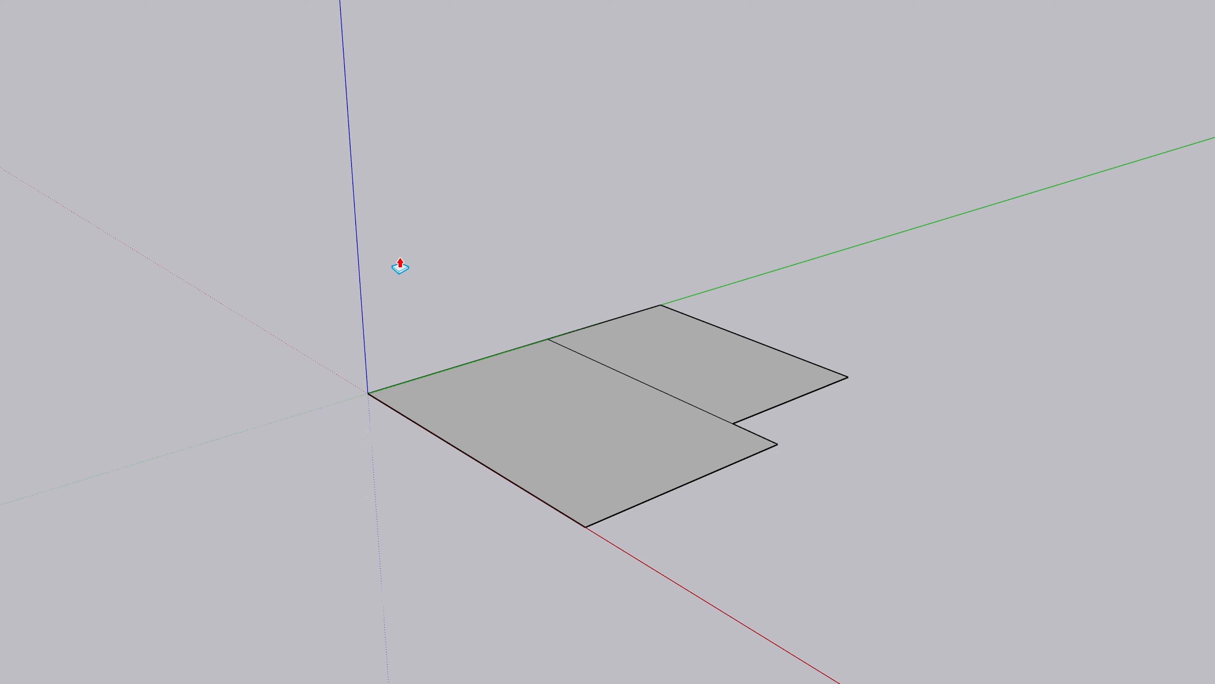
pyautogui.click(483, 380)
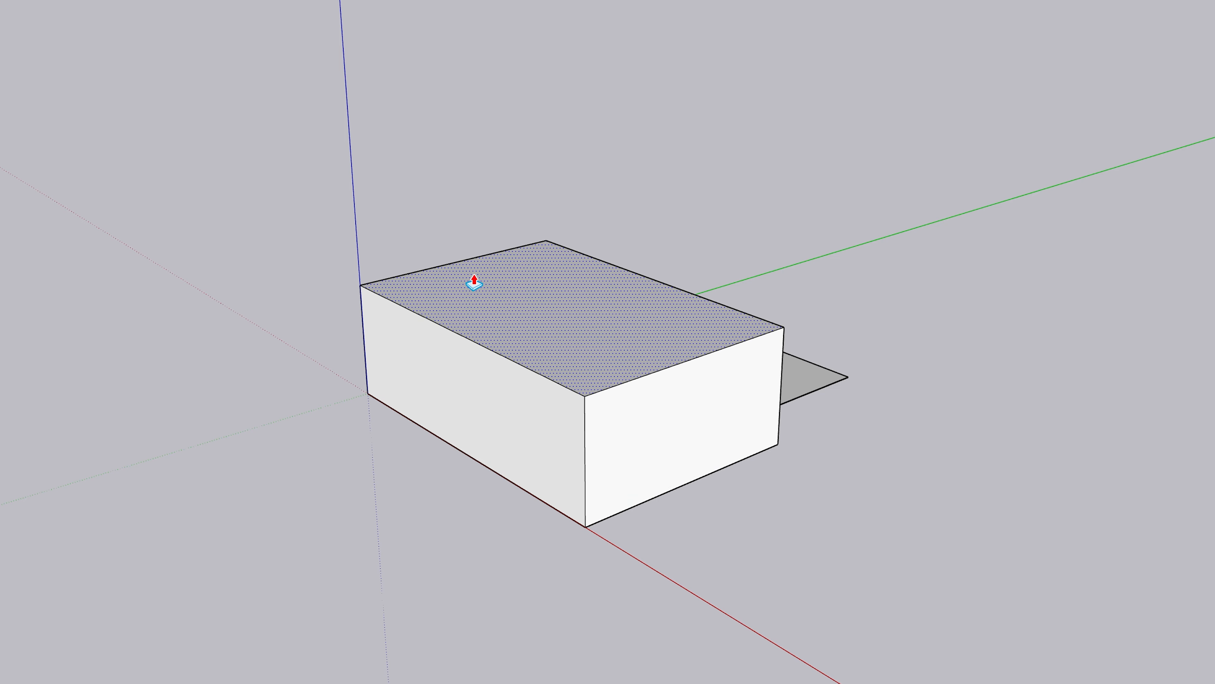
pyautogui.write('3')
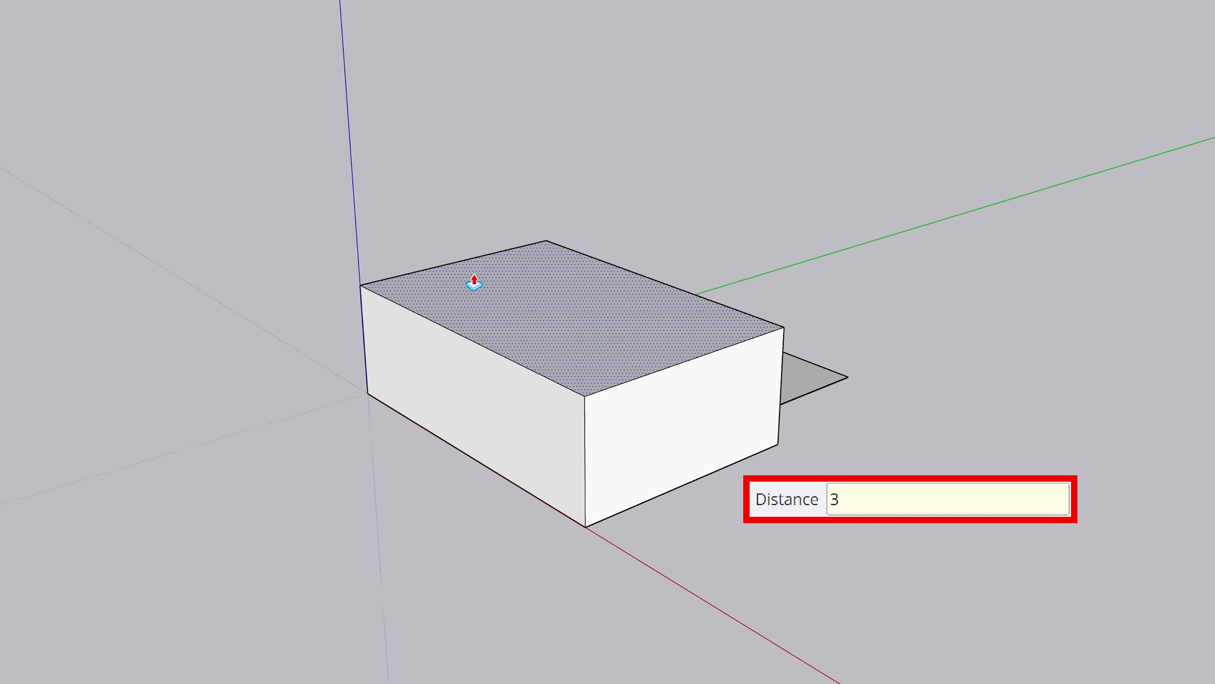
pyautogui.press('Return')
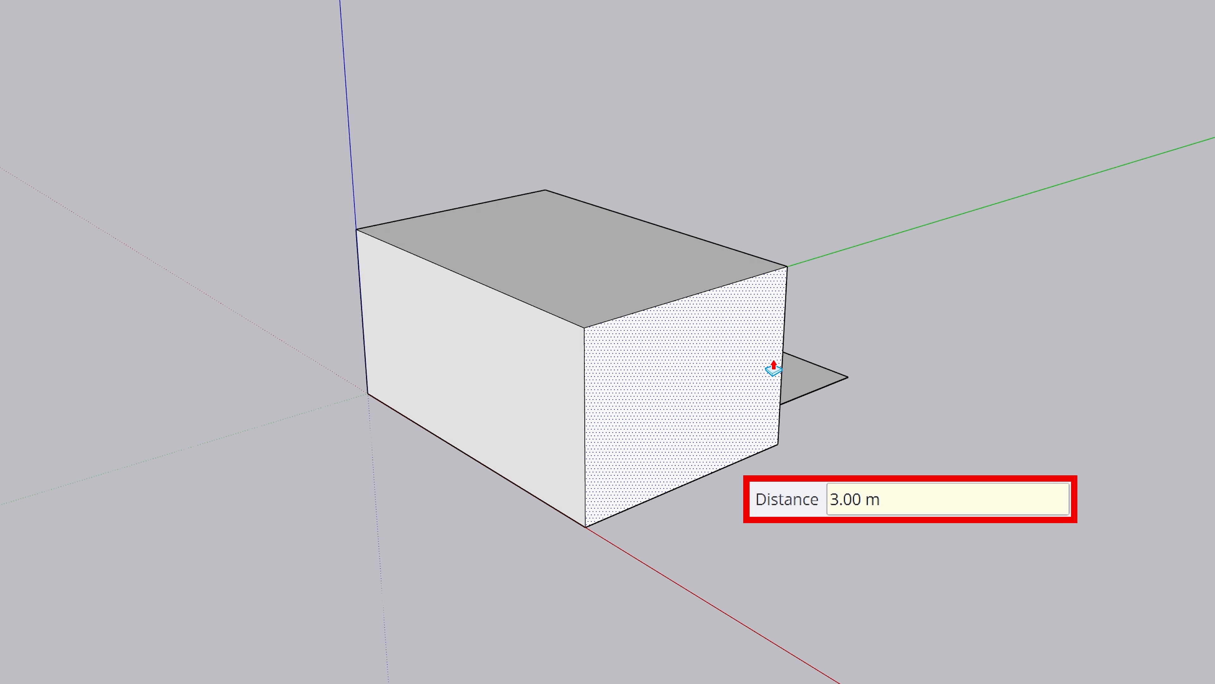
# - Push/Pull the smaller rectangle up by 2.7 m
pyautogui.click(807, 381)
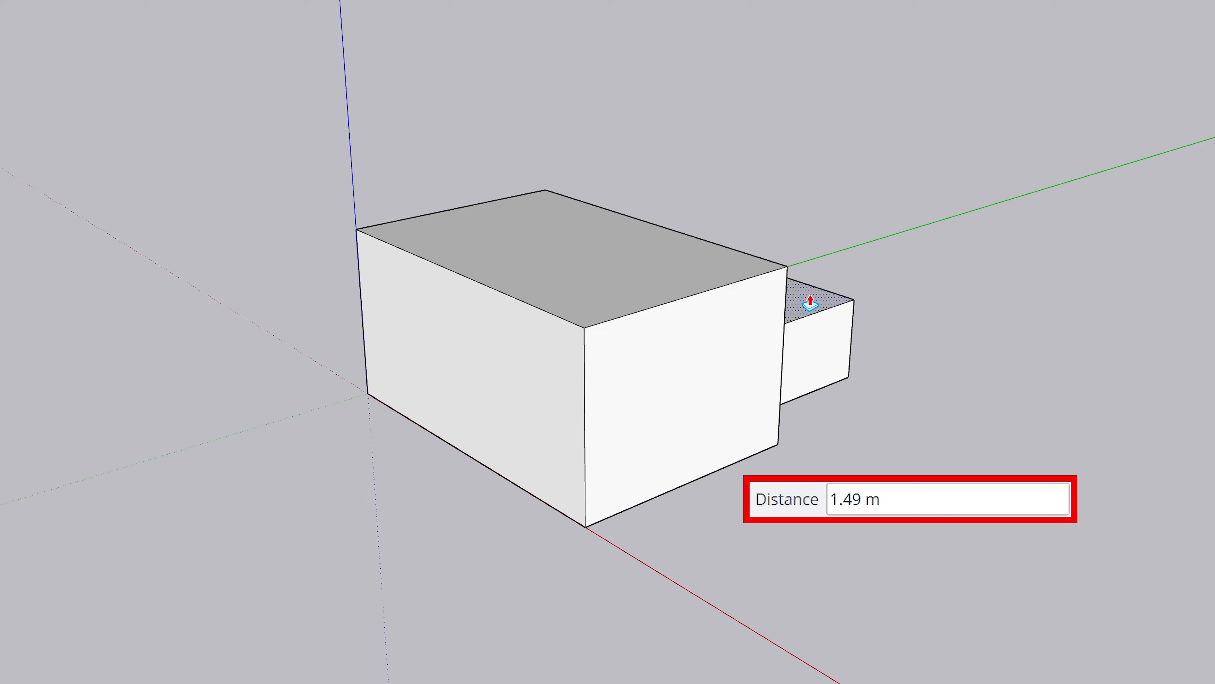
pyautogui.write('2.7')
pyautogui.press('Return')
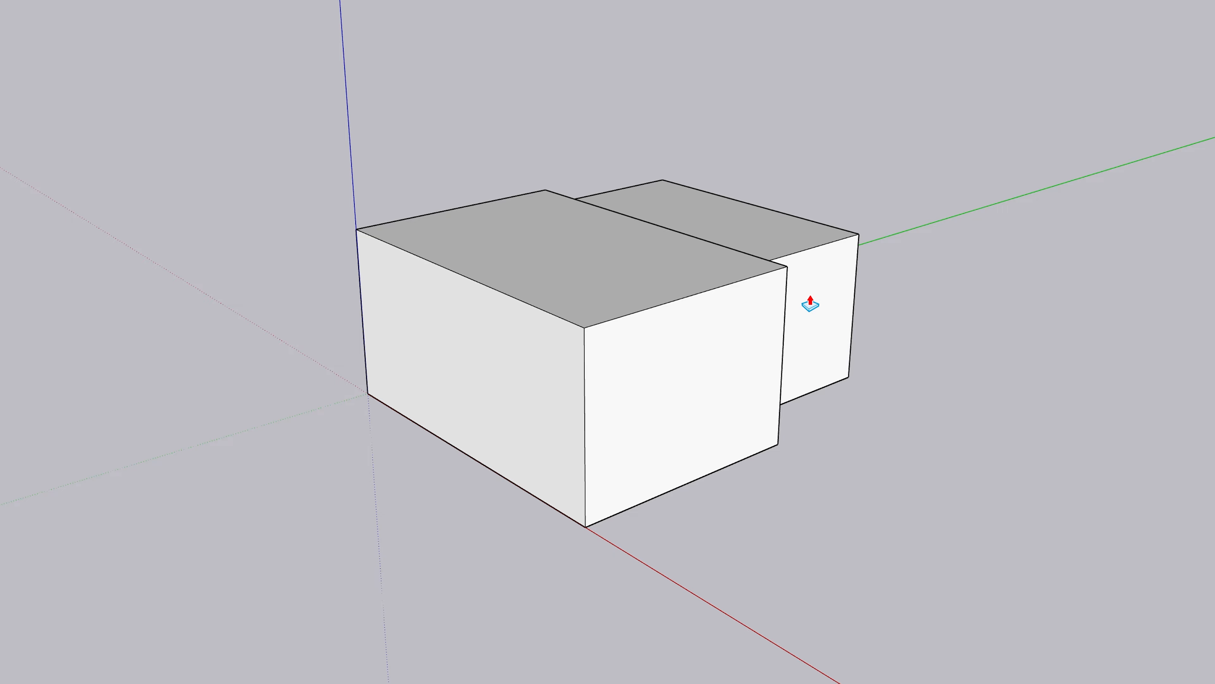
# - Draw a line on the underside along the base of the shared wall, across the smaller box's full length
pyautogui.moveTo(809, 303); pyautogui.dragTo(593, 15, button='middle')
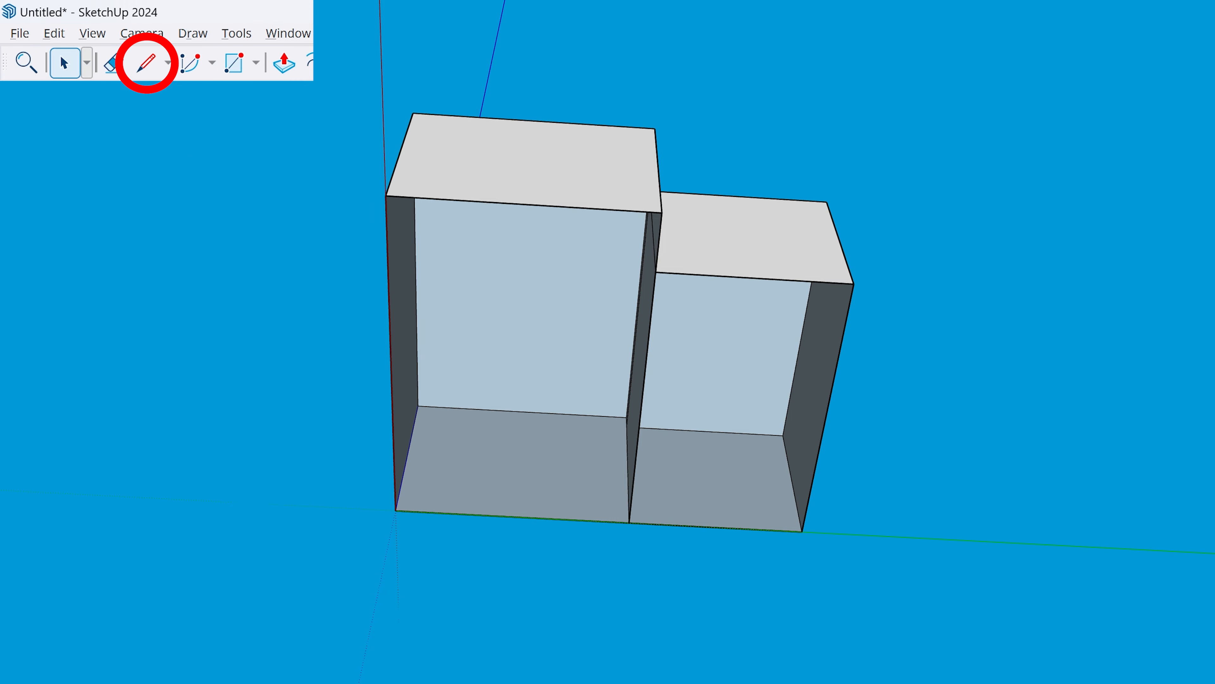
pyautogui.click(140, 71)
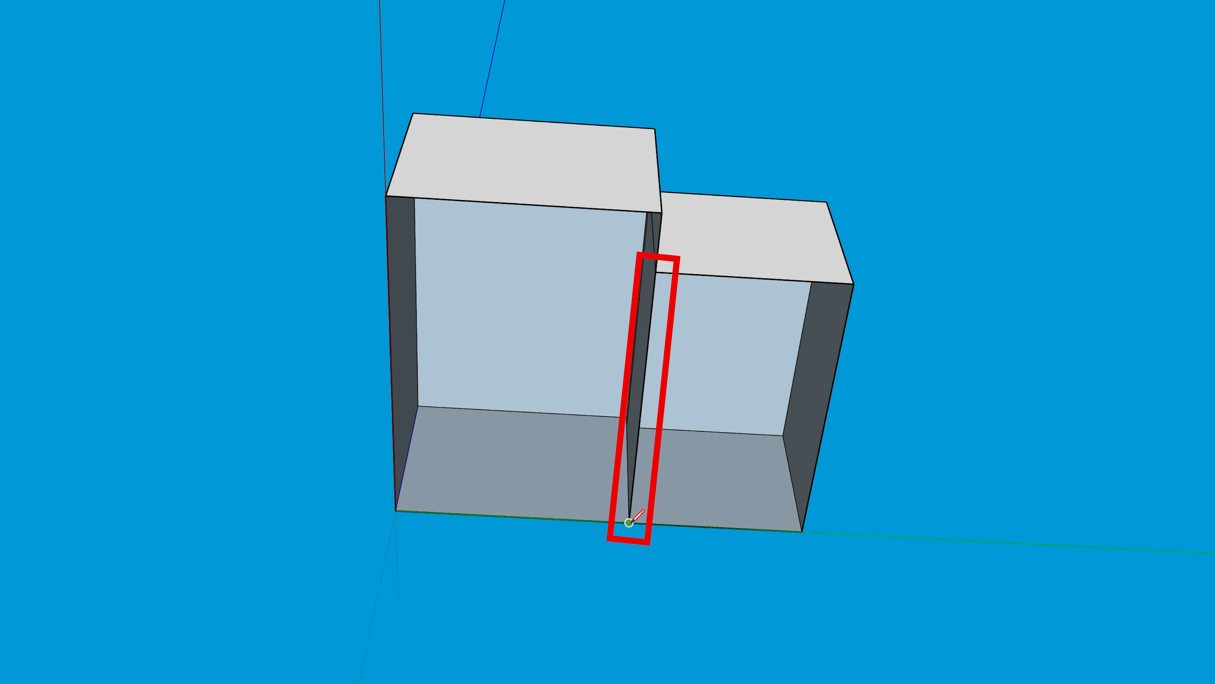
pyautogui.click(633, 506)
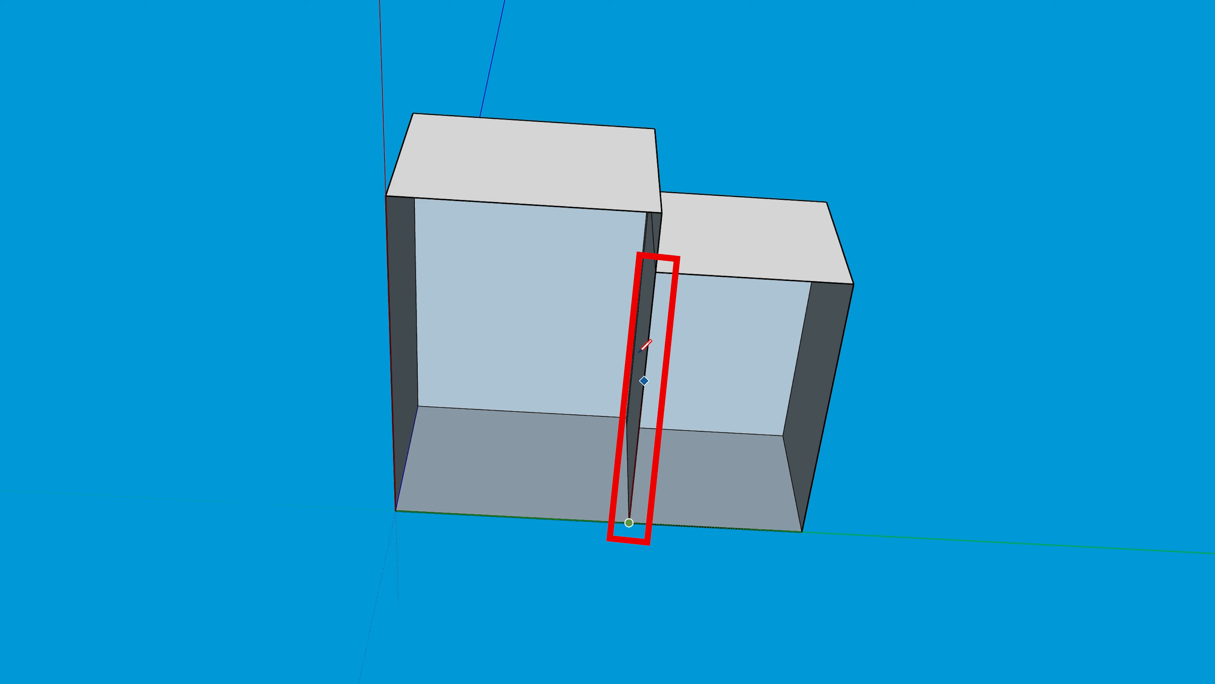
pyautogui.click(656, 272)
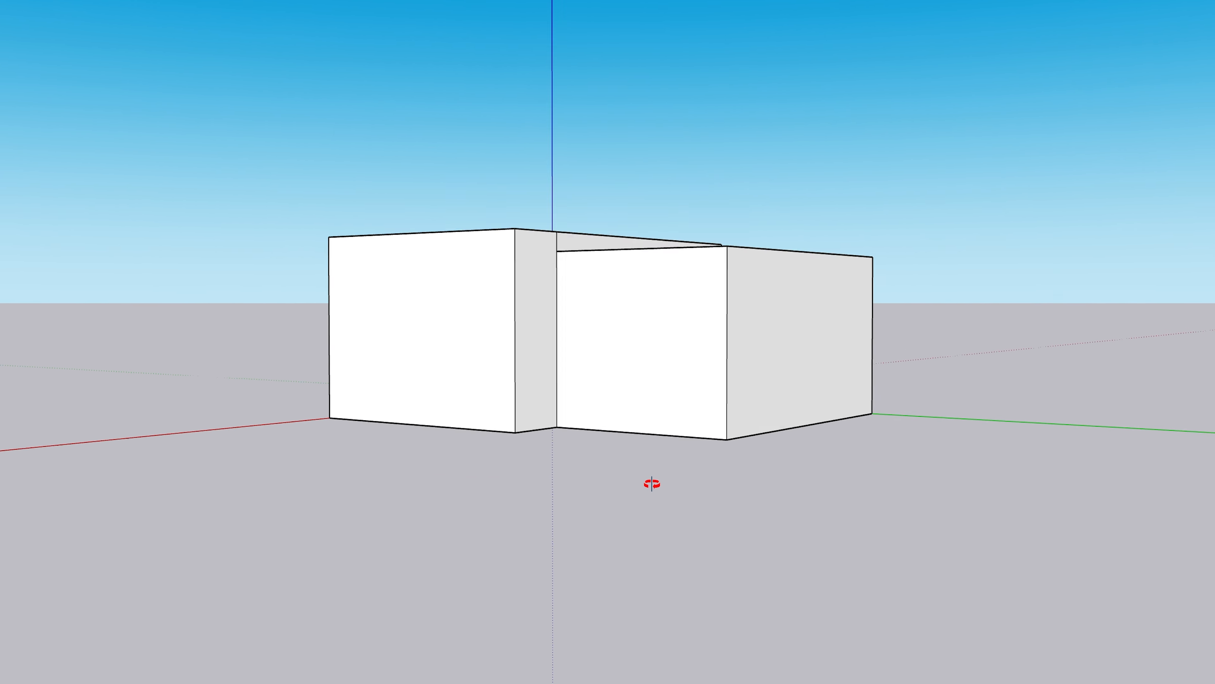
# - Hide the top face of the lower box to expose its interior
pyautogui.moveTo(651, 483); pyautogui.dragTo(599, 613, button='middle')
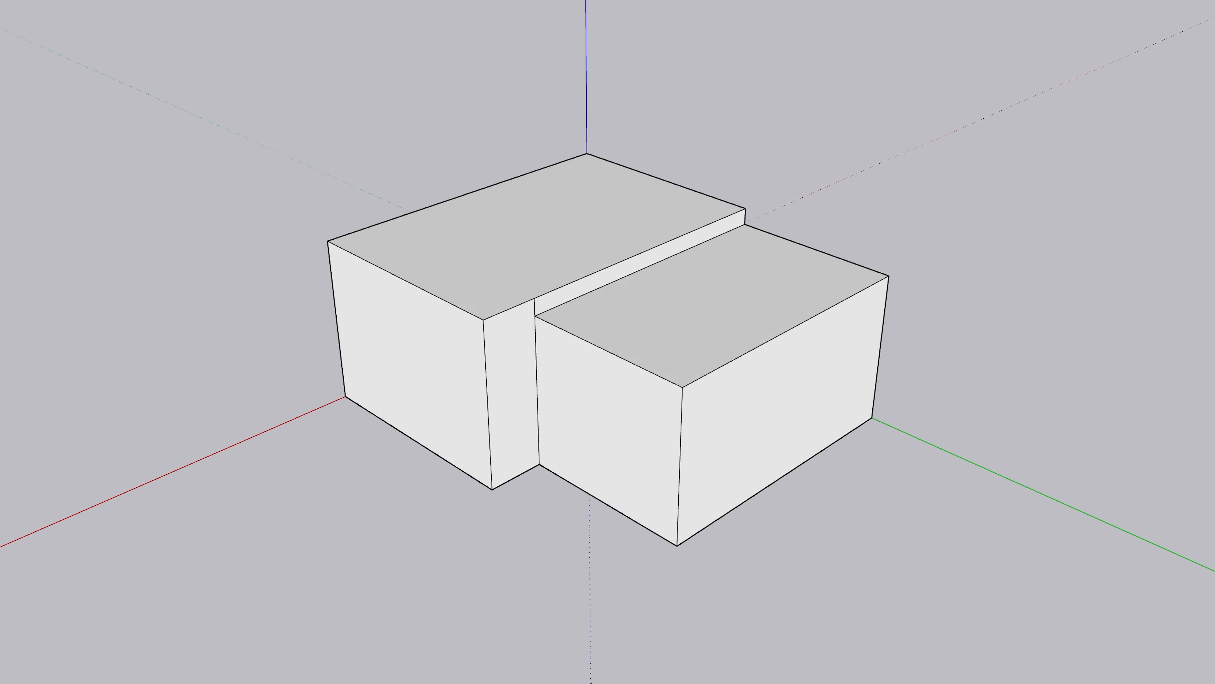
pyautogui.moveTo(591, 683); pyautogui.dragTo(592, 683, button='middle')
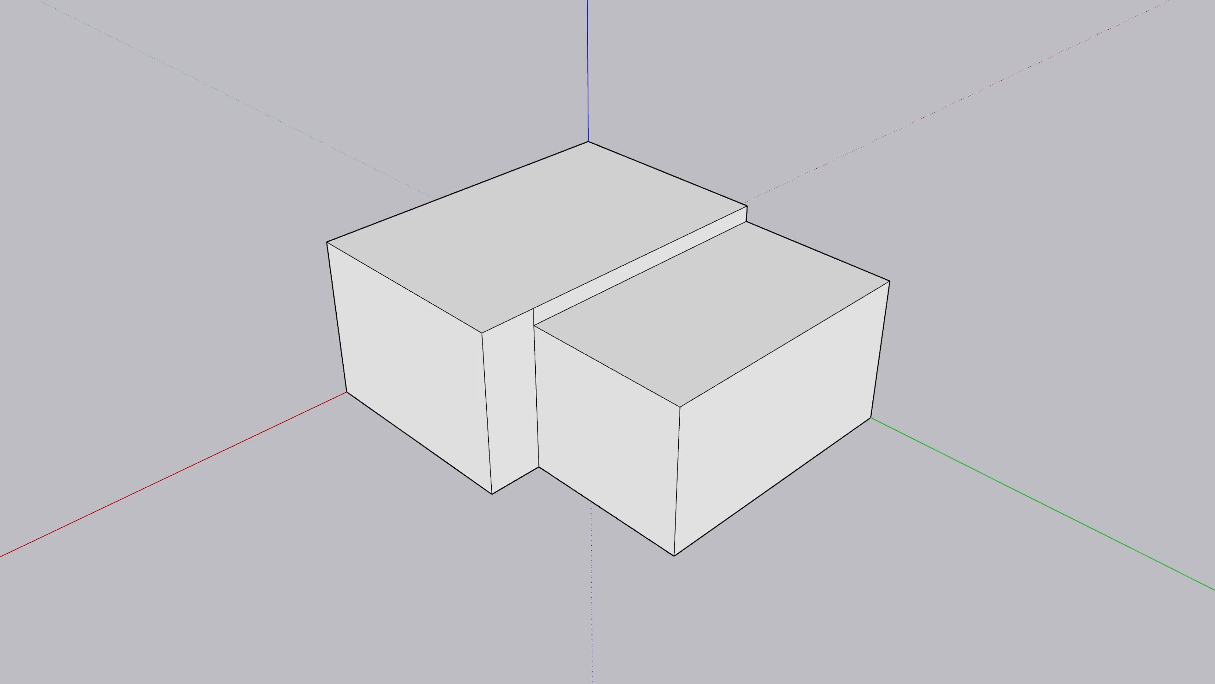
pyautogui.rightClick(720, 332)
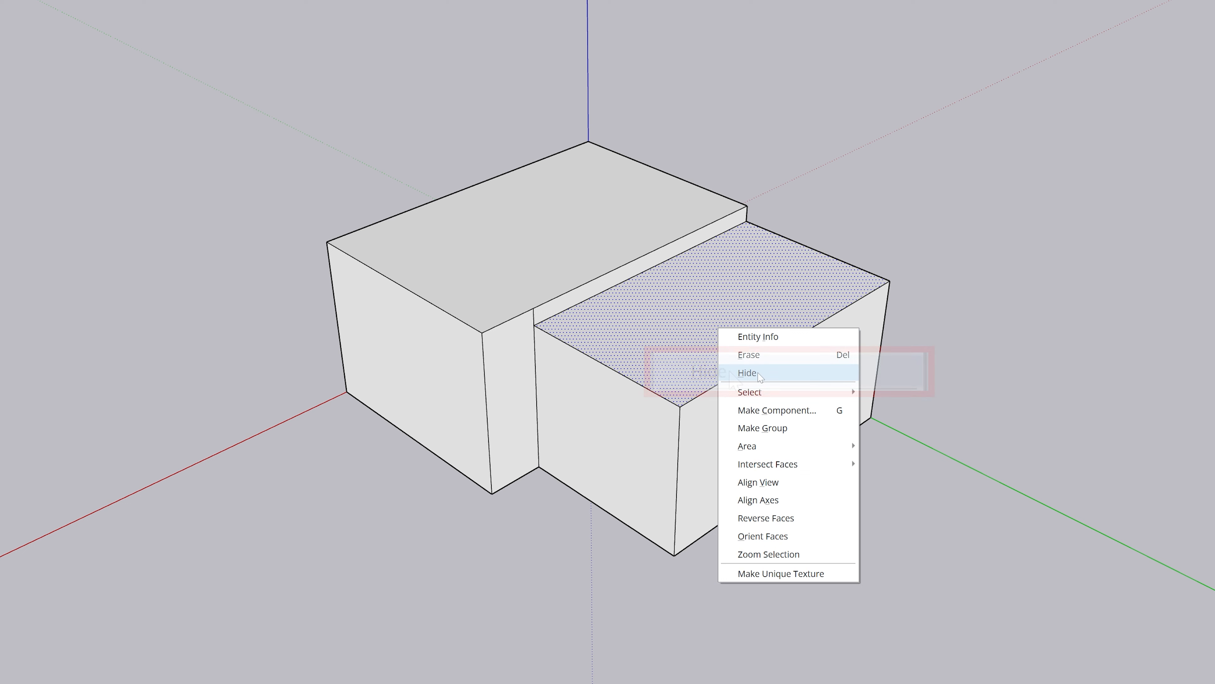
pyautogui.click(759, 374)
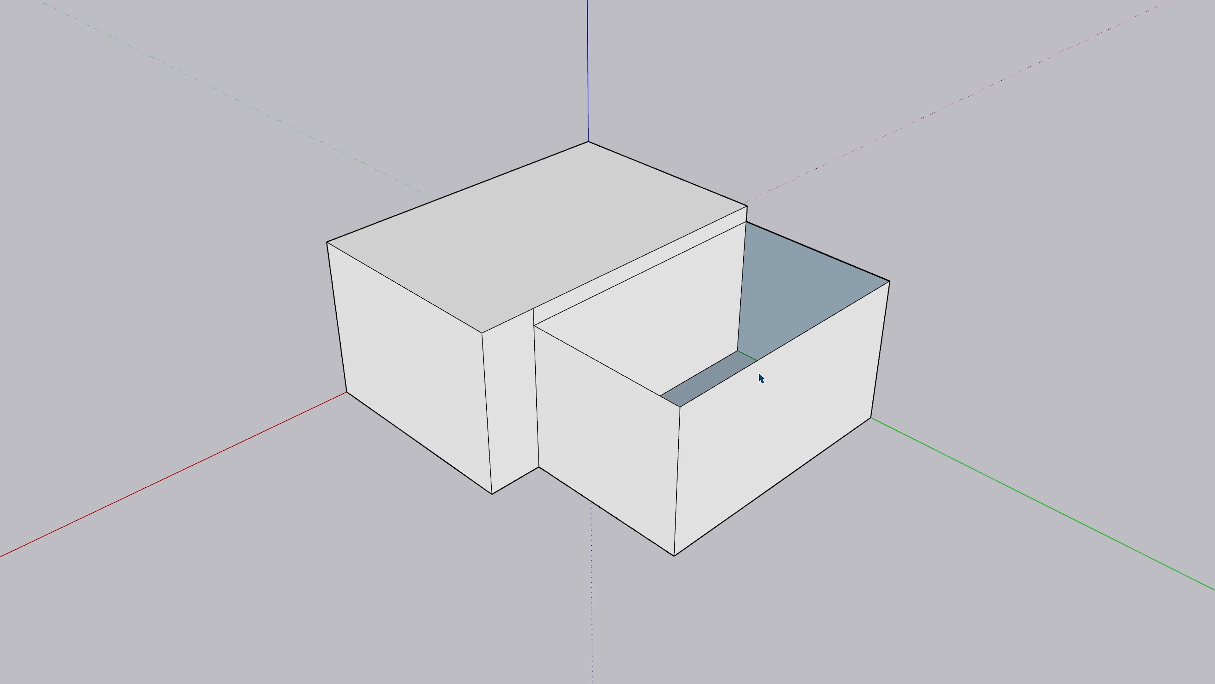
# - Delete the interior wall face between the two boxes and unhide all hidden geometry
pyautogui.click(686, 317)
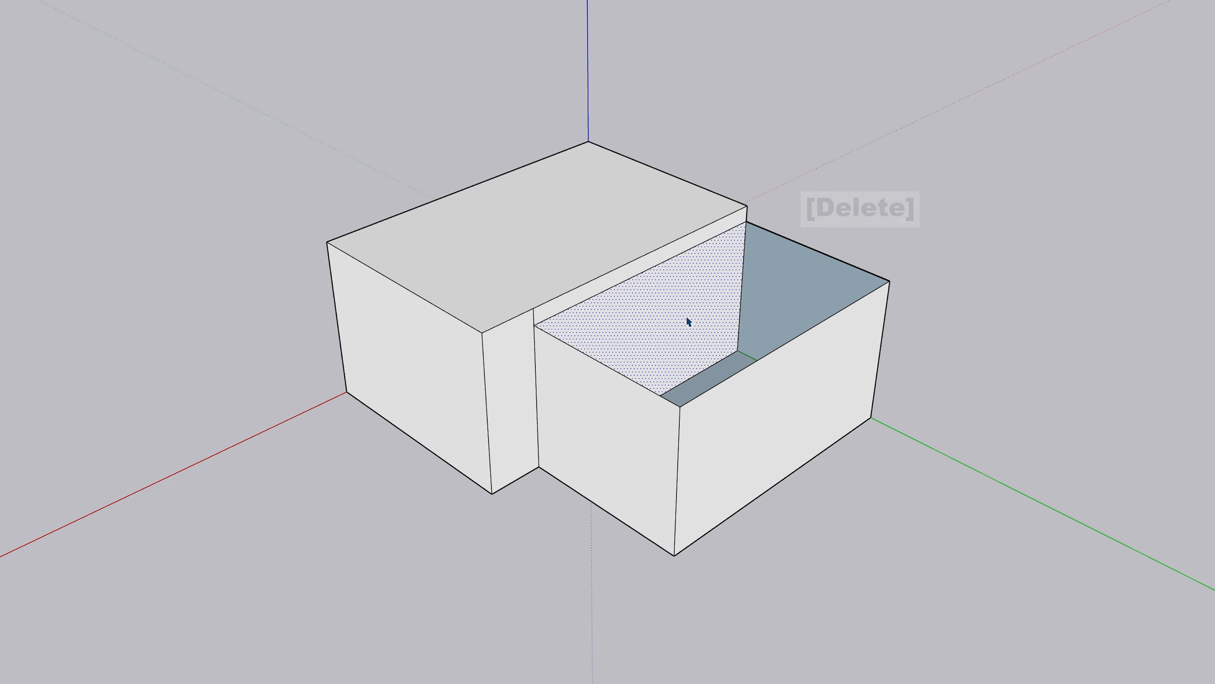
pyautogui.press('Delete')
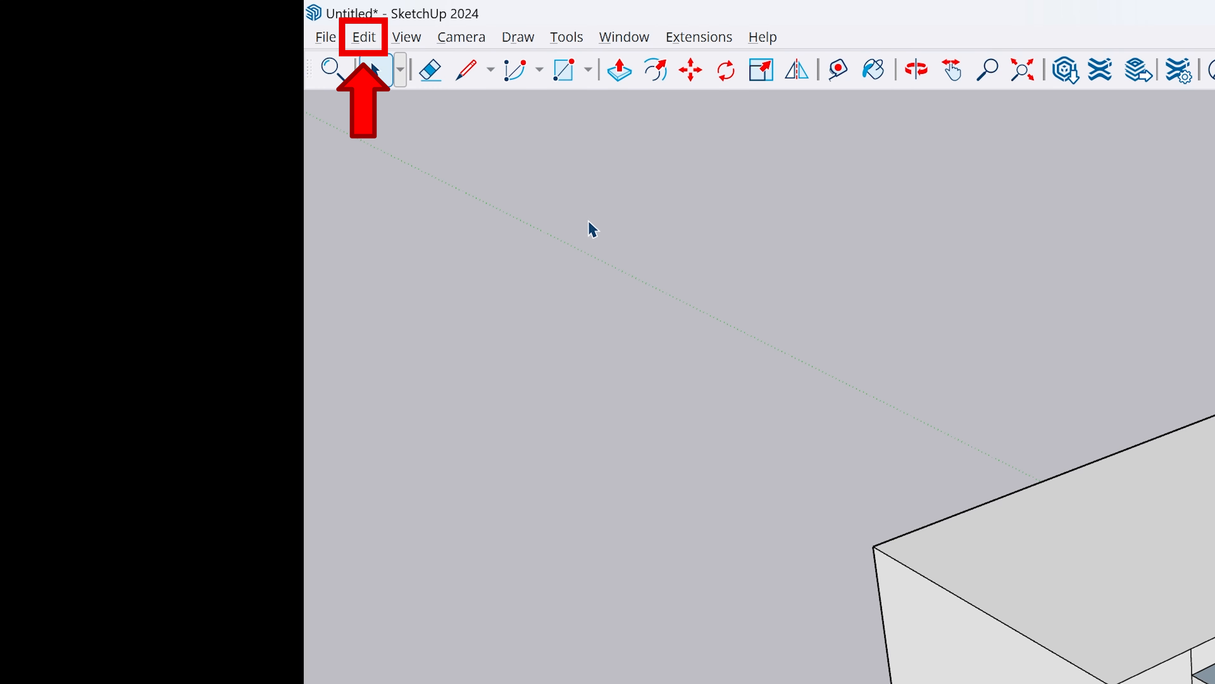
pyautogui.click(373, 42)
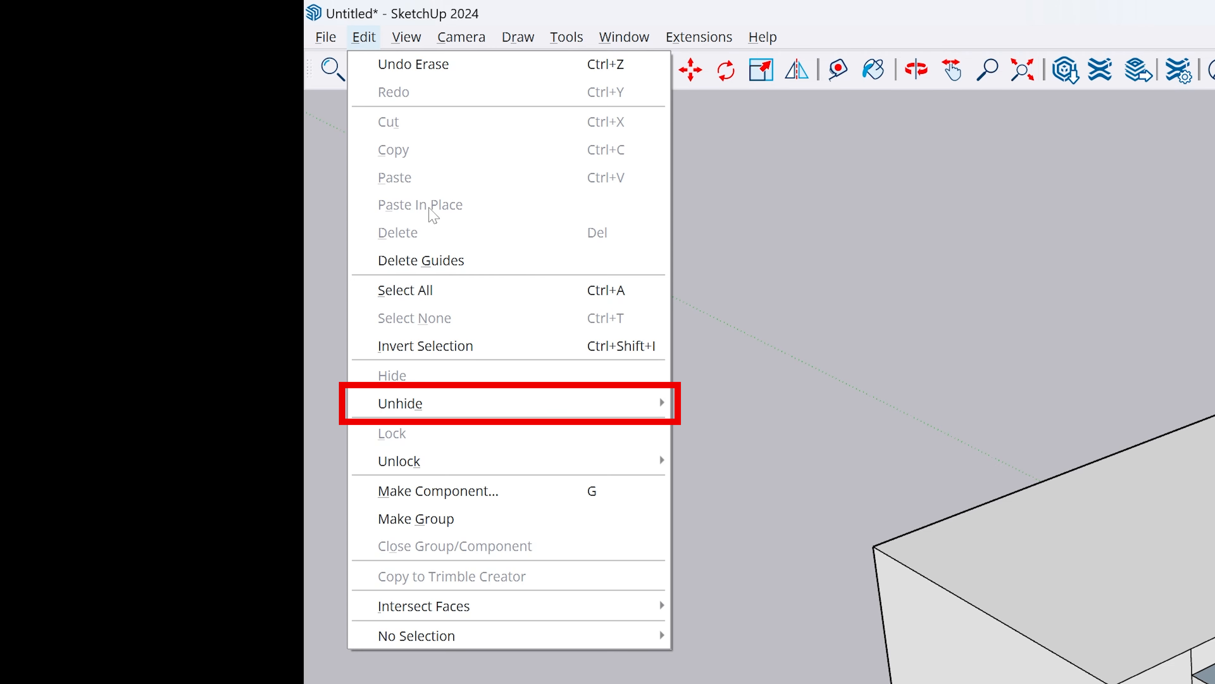
pyautogui.moveTo(558, 413)
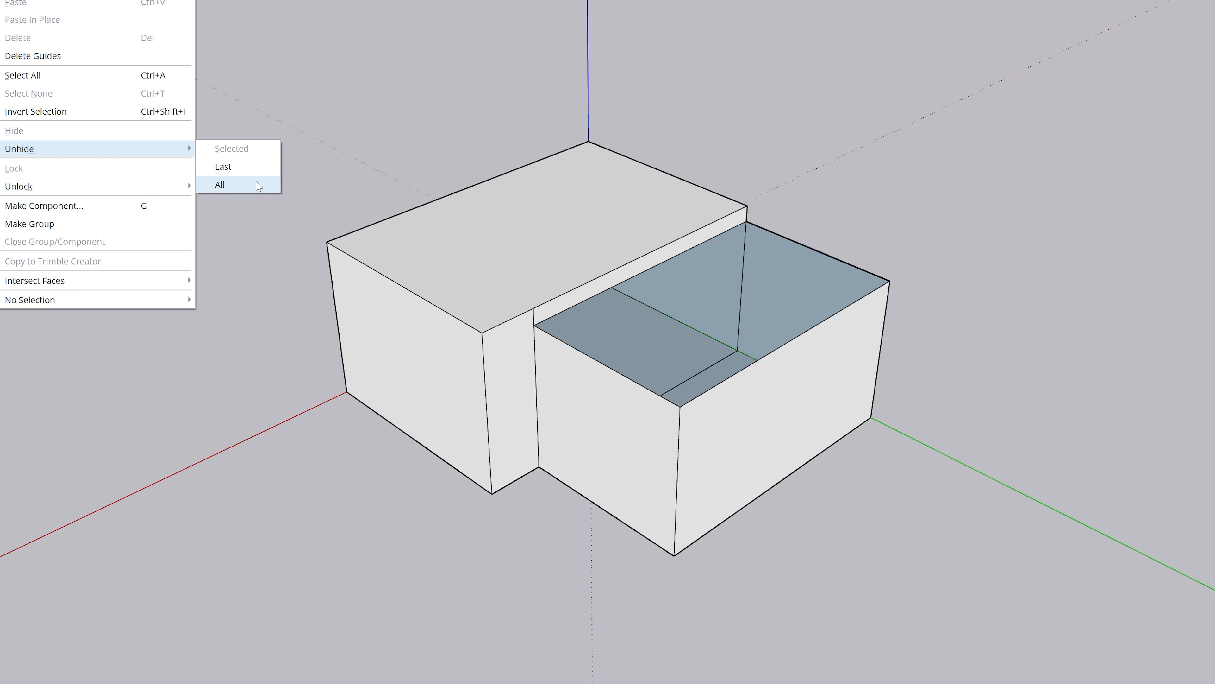
pyautogui.click(258, 186)
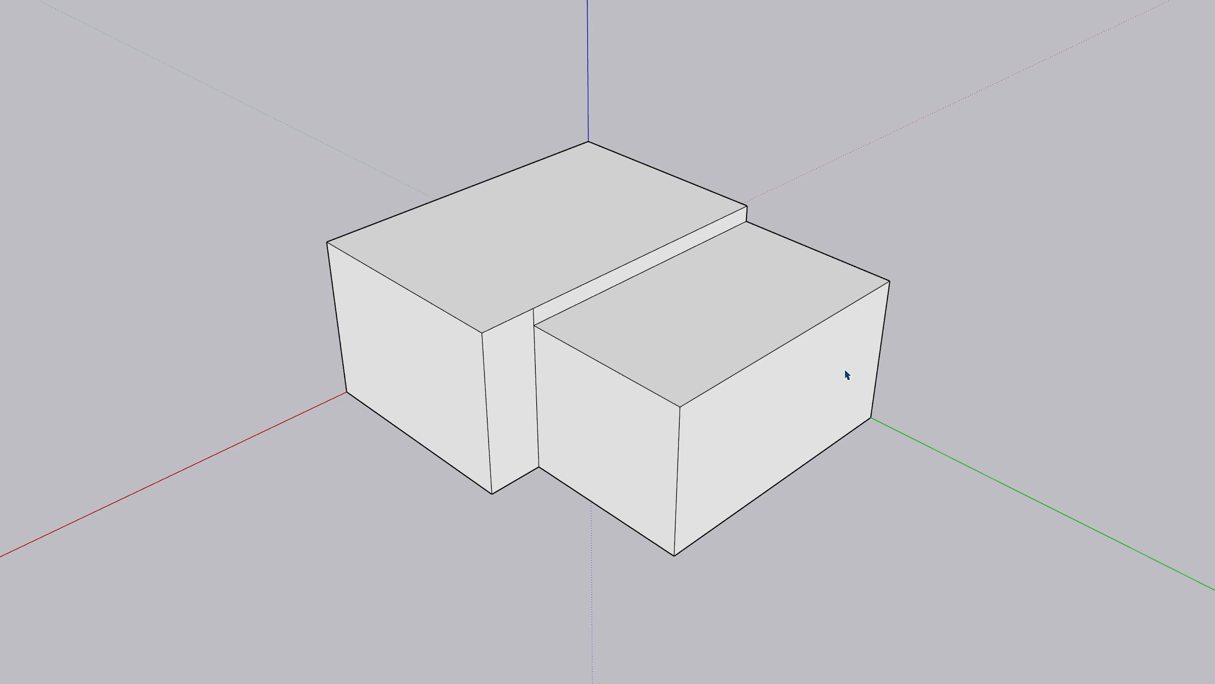
# - Draw a horizontal line at mid-height across the lower box's long outer wall to split it into two faces
pyautogui.moveTo(929, 400); pyautogui.dragTo(757, 249, button='middle')
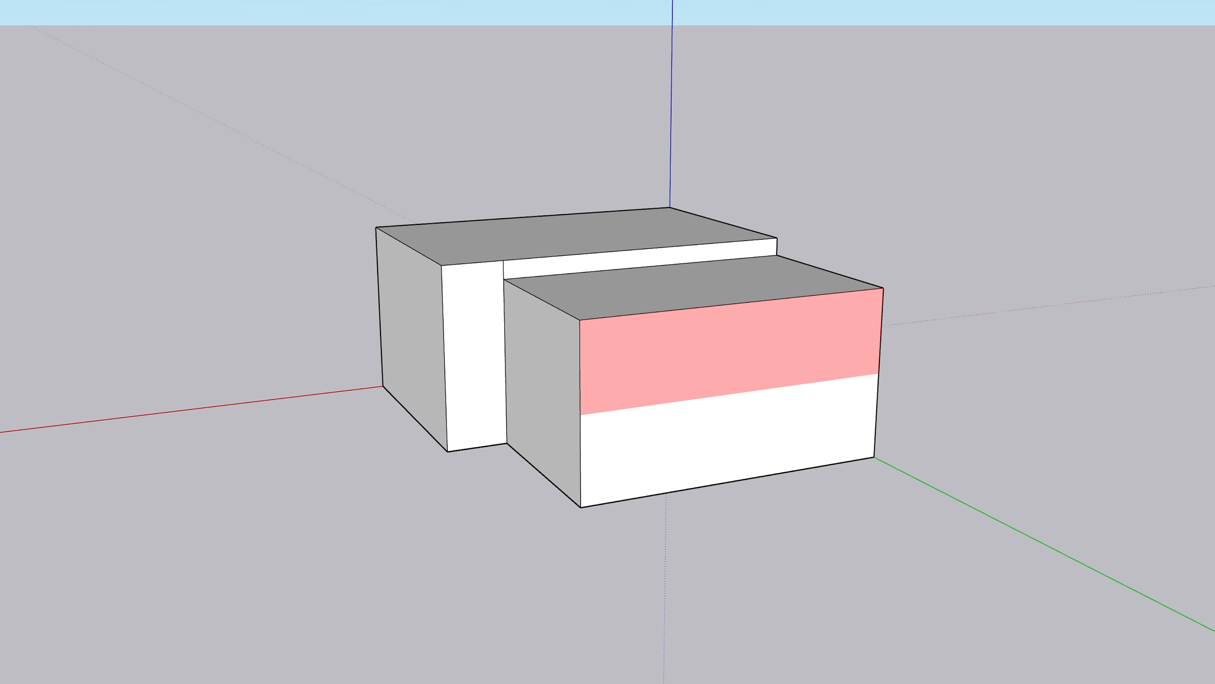
pyautogui.click(579, 415)
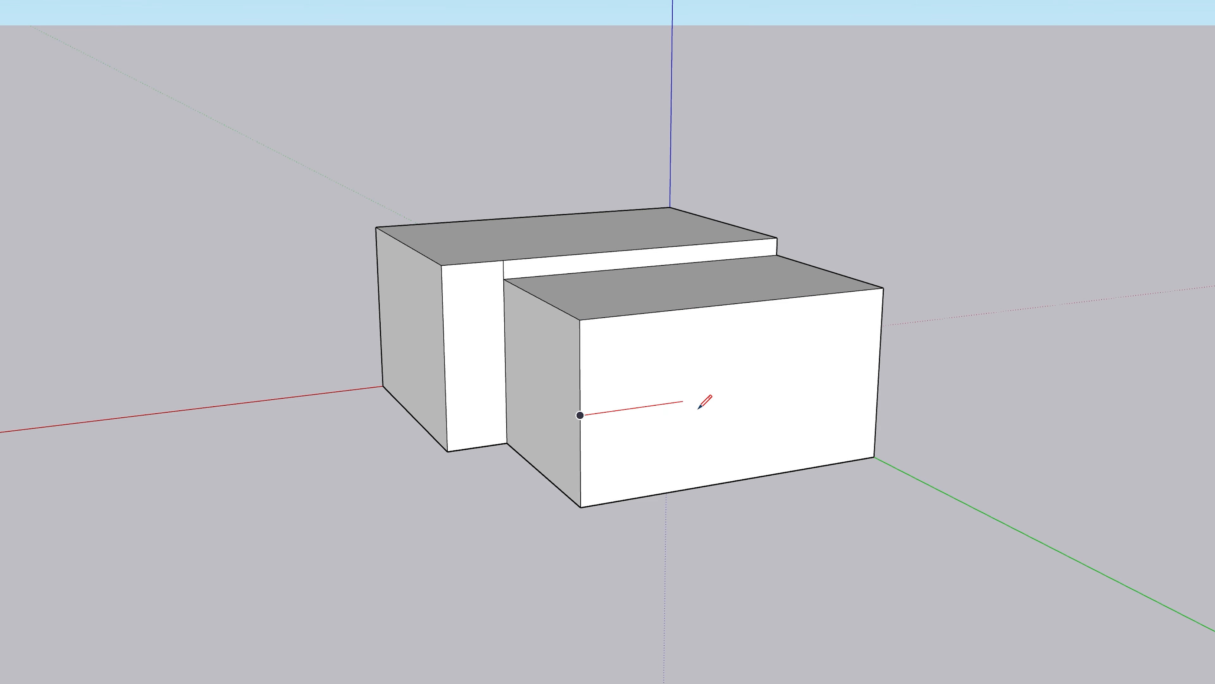
pyautogui.click(880, 374)
pyautogui.moveTo(883, 374); pyautogui.dragTo(1197, 290, button='middle')
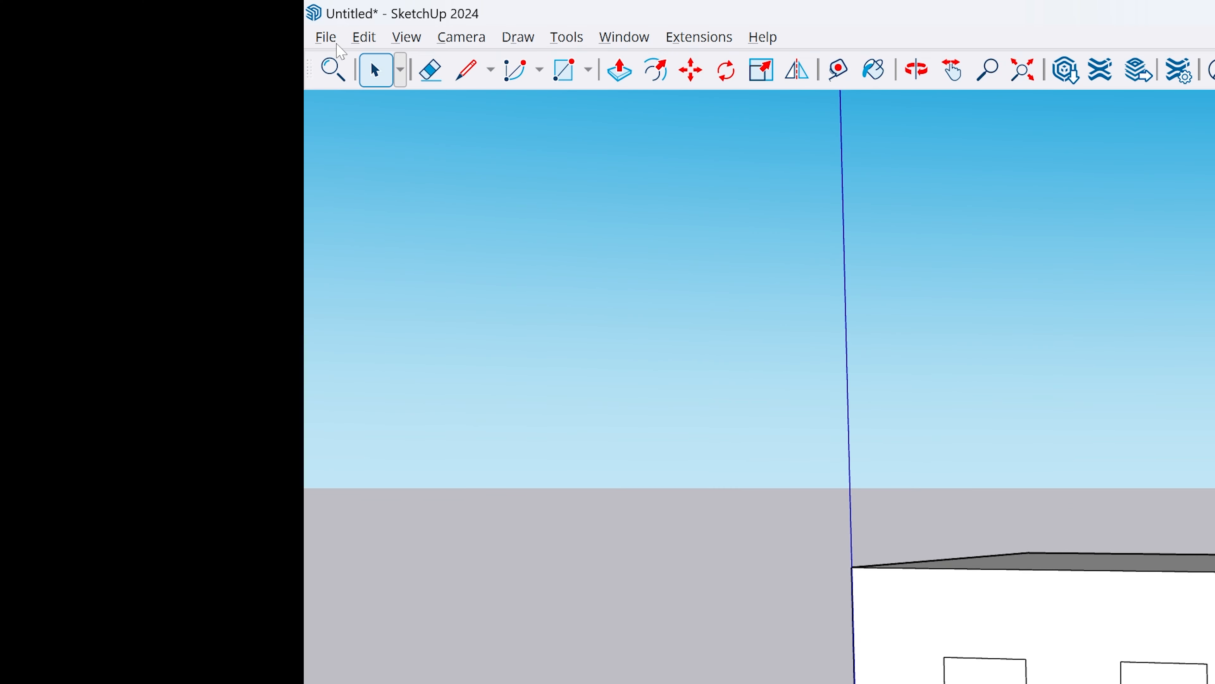
# - Save the model as "Simple room" in the ODEON Rooms folder as a SketchUp model
pyautogui.click(326, 37)
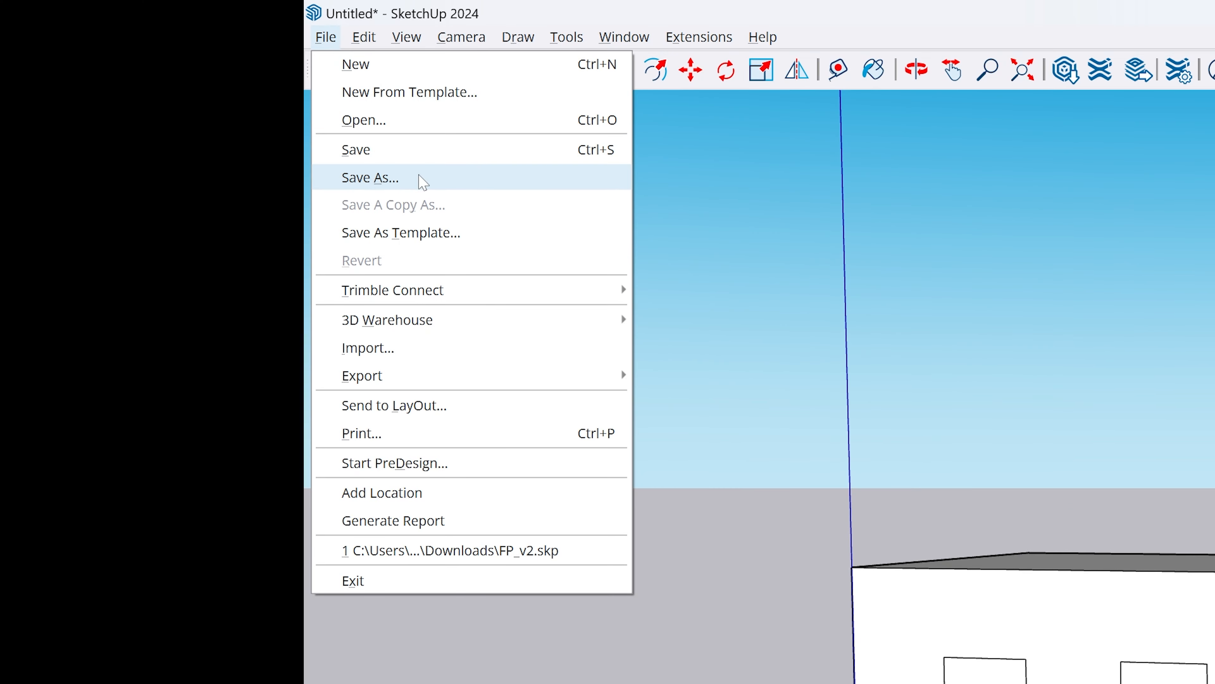
pyautogui.click(420, 177)
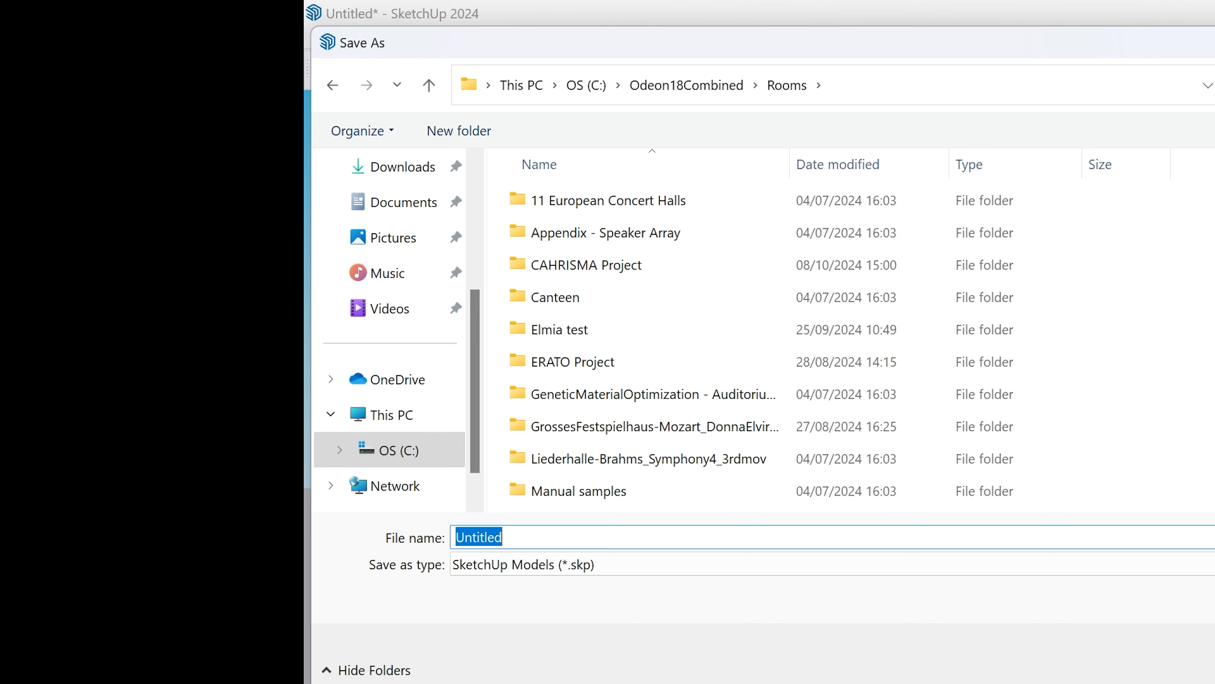
pyautogui.write('Simple room')
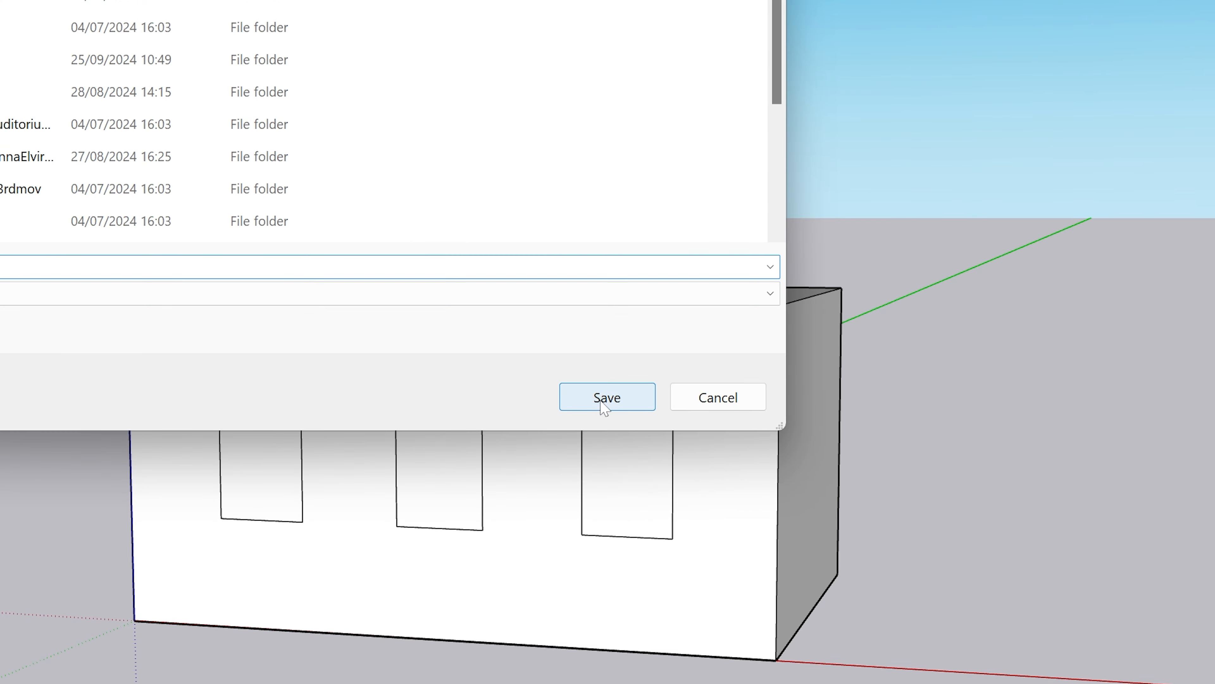
pyautogui.click(605, 405)
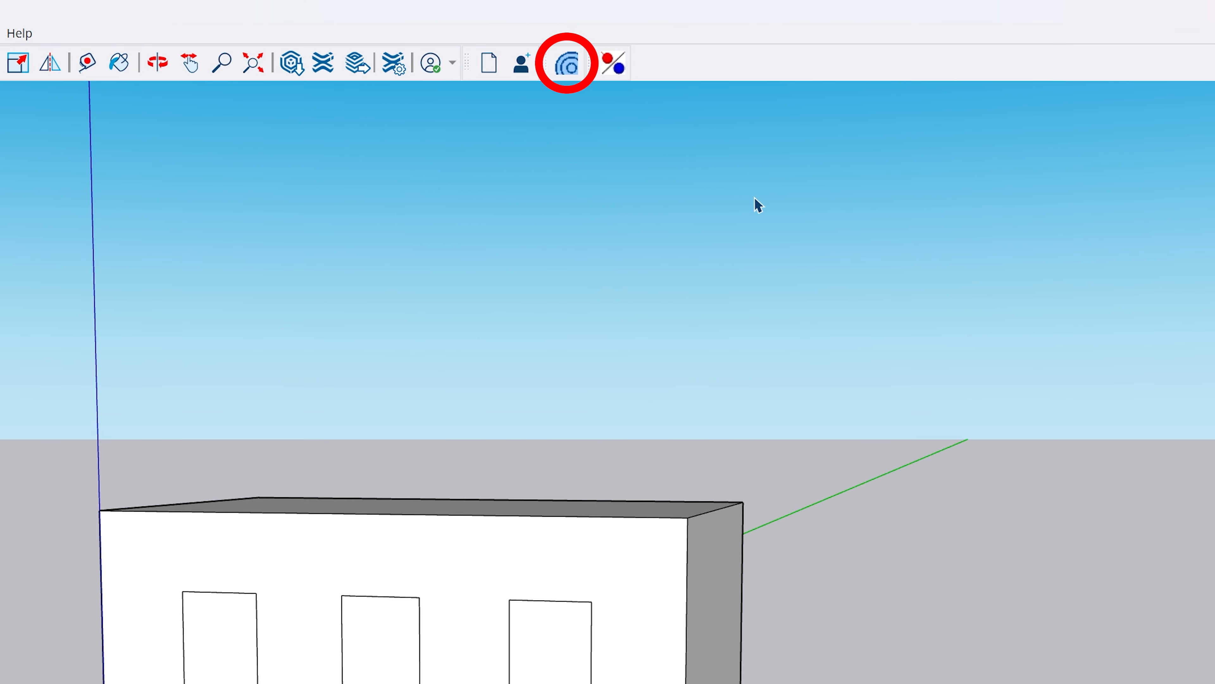
# - Export the model to ODEON, switch to ODEON and open the Simple room geometry from the Rooms folder
pyautogui.click(568, 72)
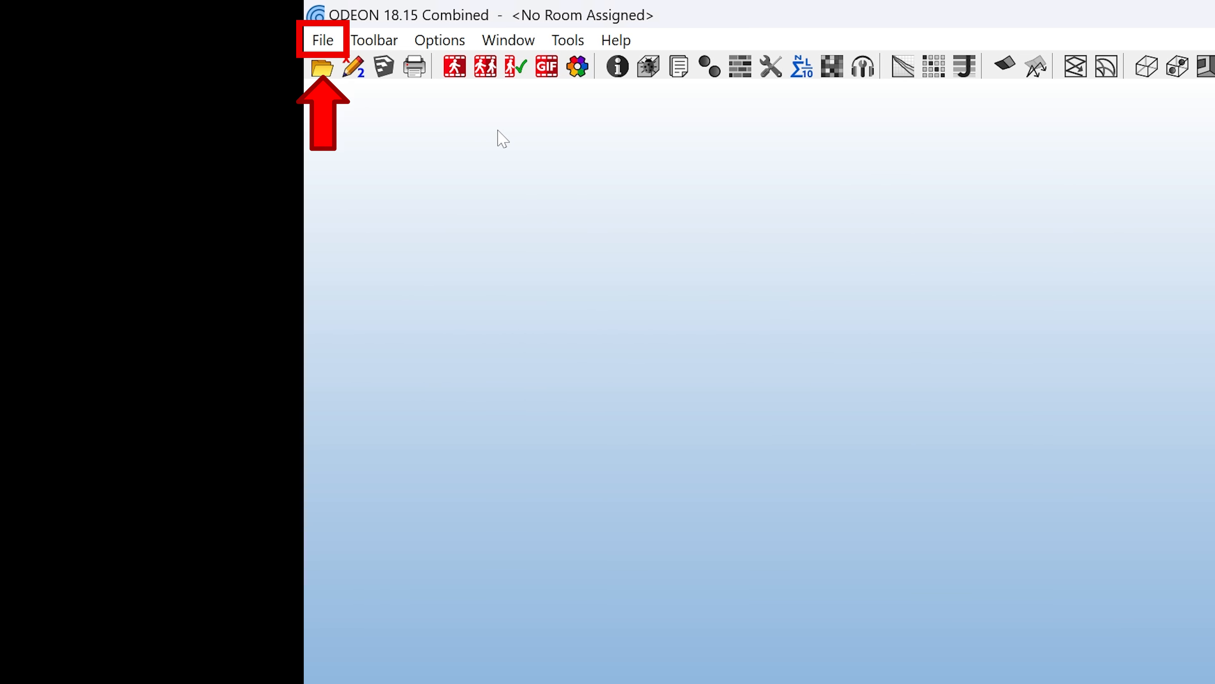
pyautogui.click(322, 40)
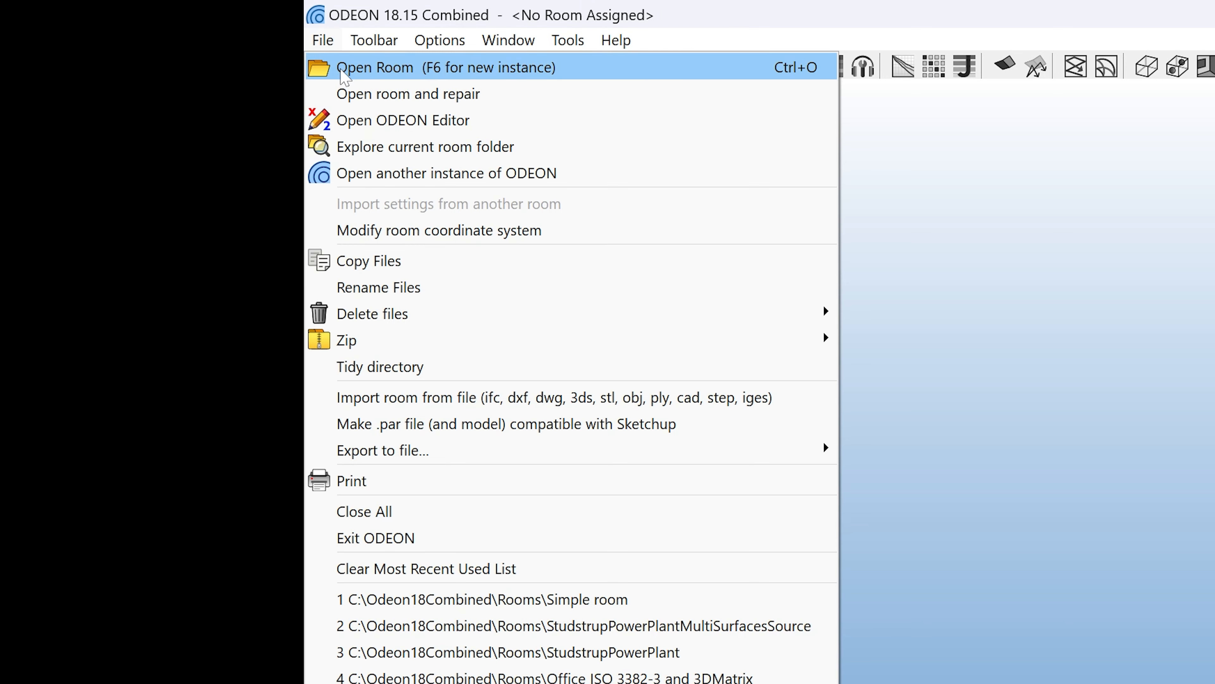
pyautogui.click(345, 77)
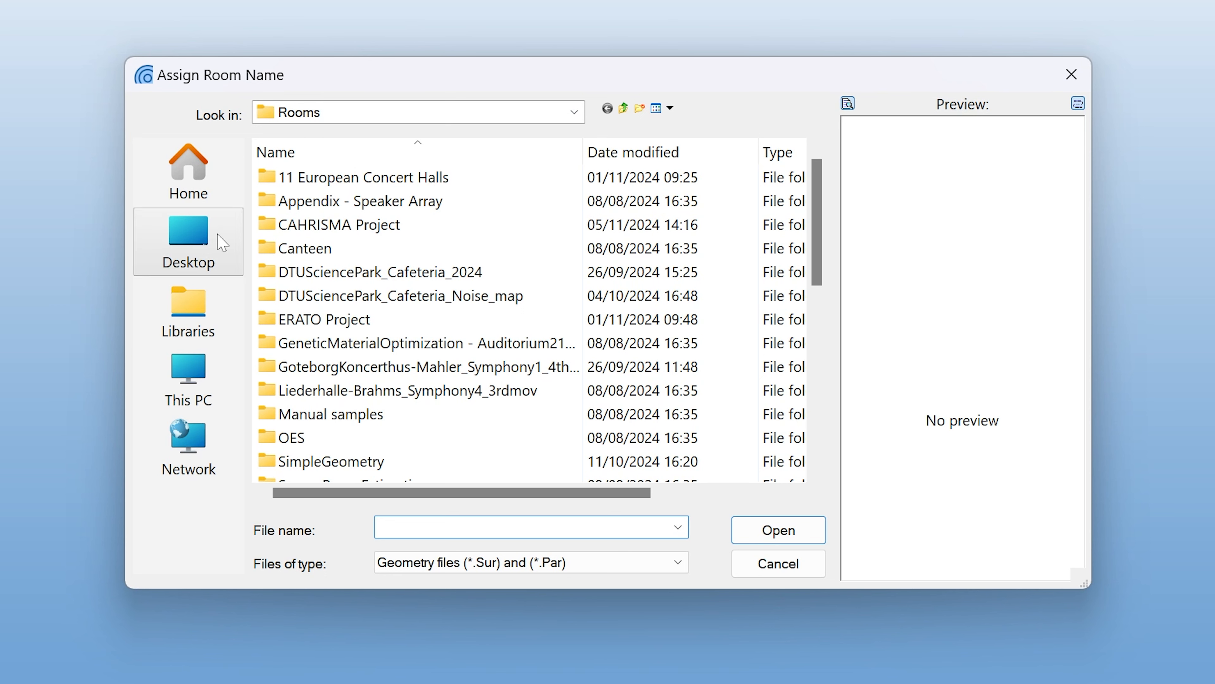
pyautogui.scroll(-6, 543, 358)
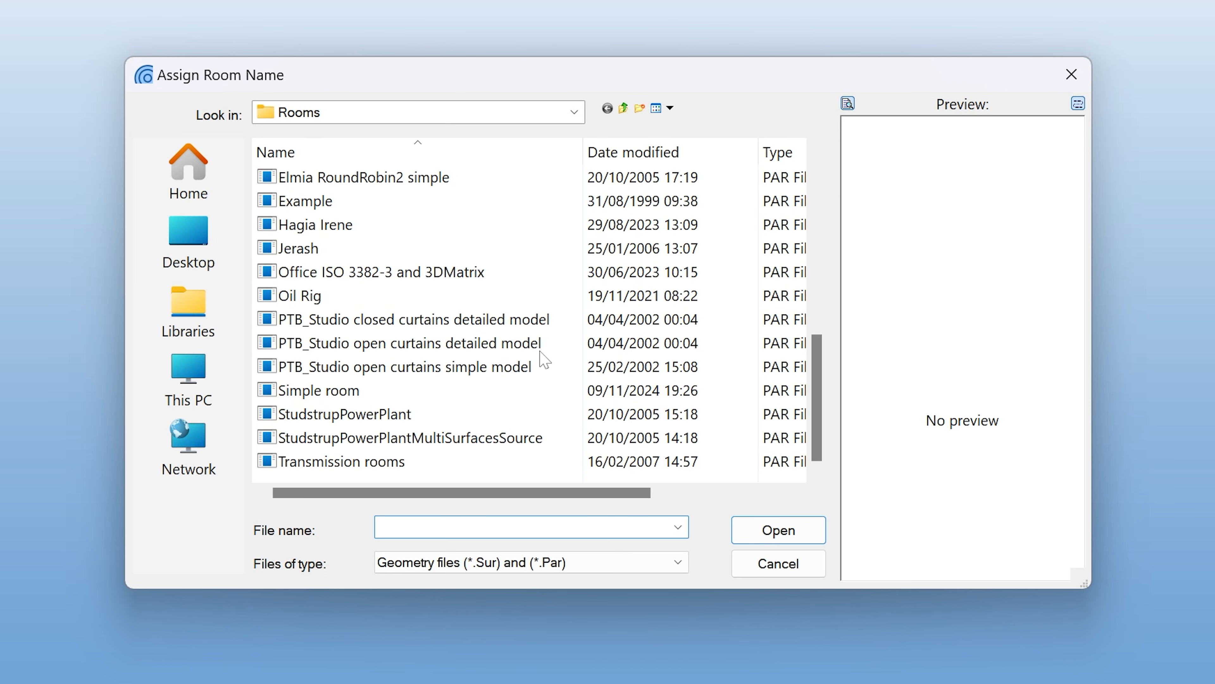
pyautogui.doubleClick(330, 392)
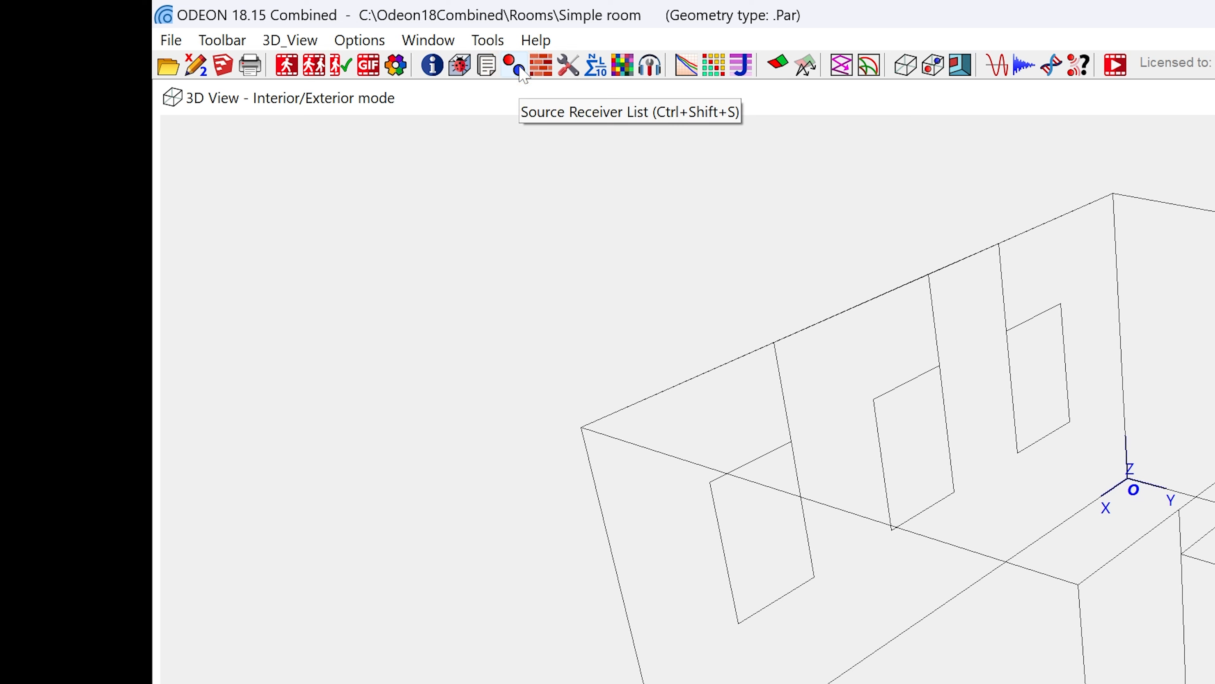
# - Open the source receiver list and create a new point source with the description "Main source"
pyautogui.click(220, 43)
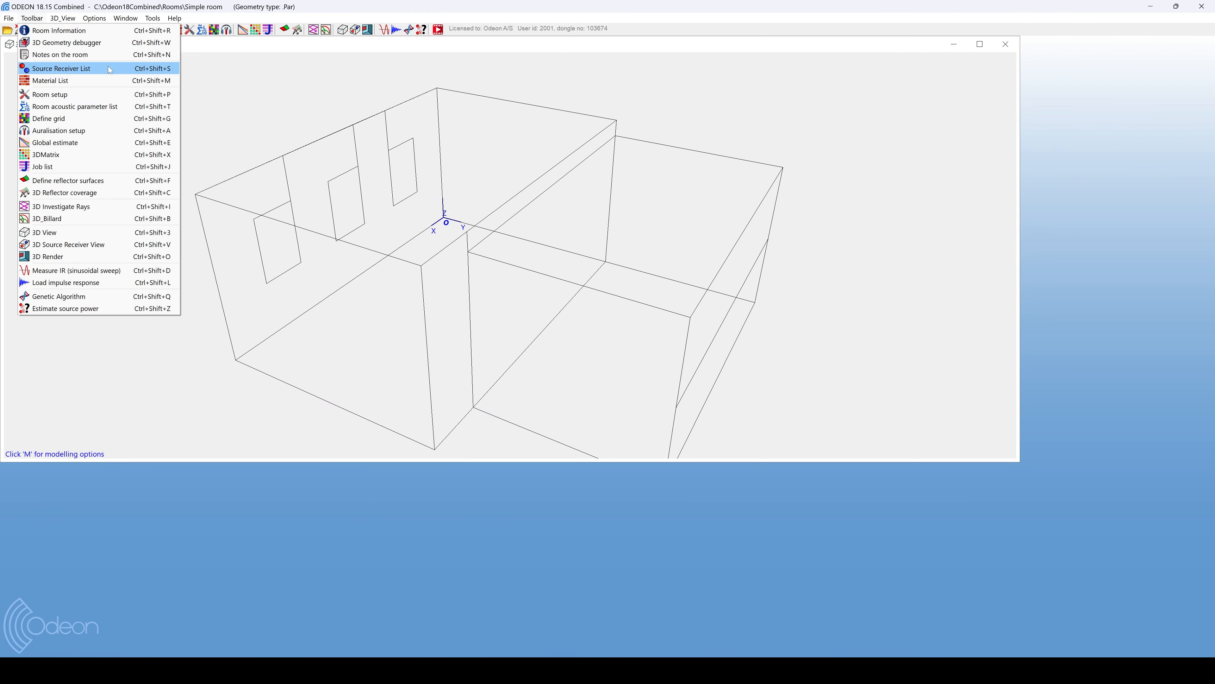
pyautogui.click(394, 152)
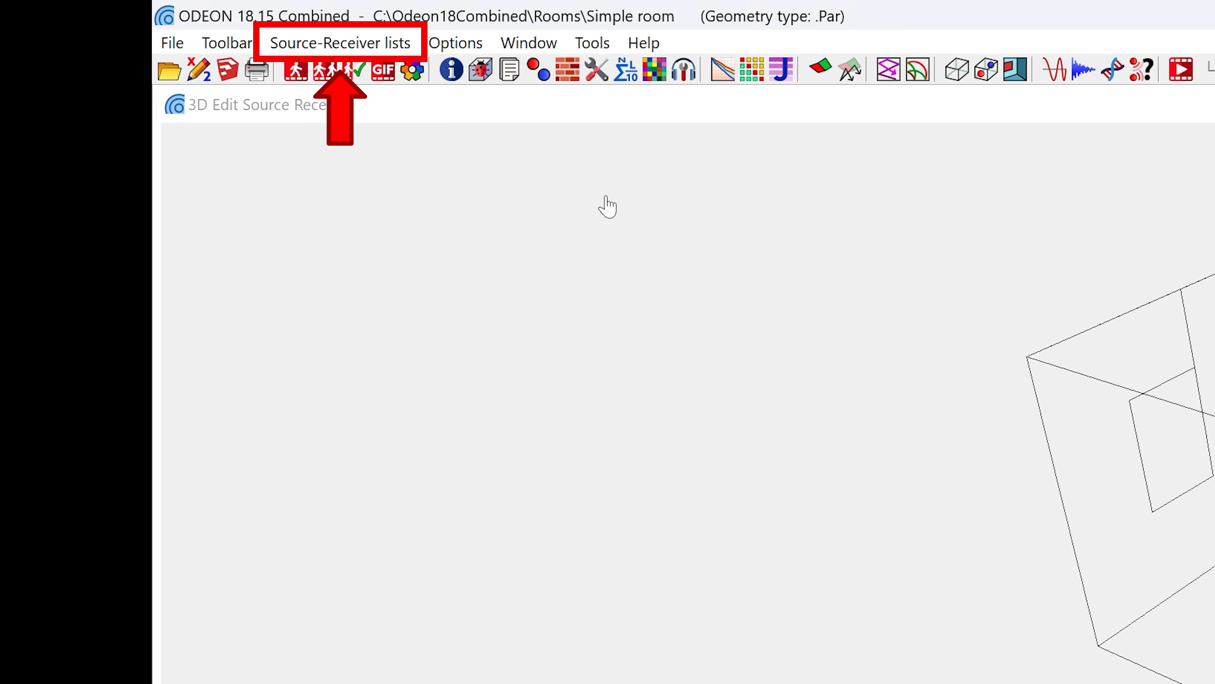
pyautogui.click(385, 52)
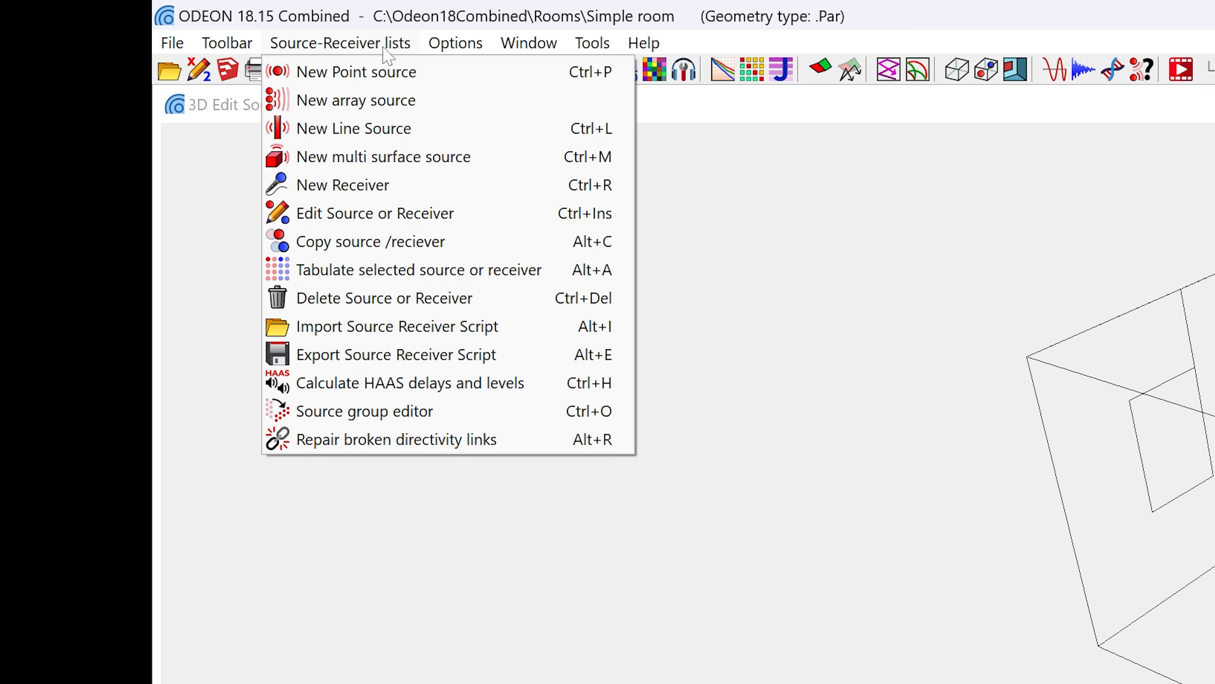
pyautogui.click(412, 77)
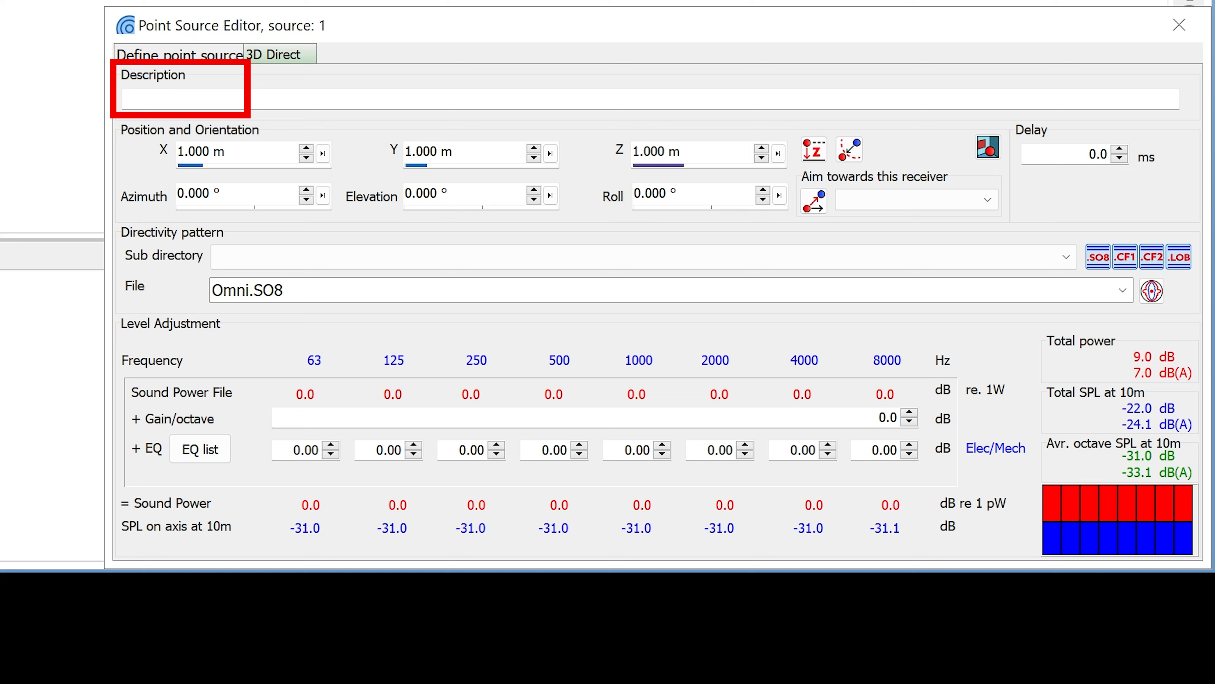
pyautogui.click(126, 99)
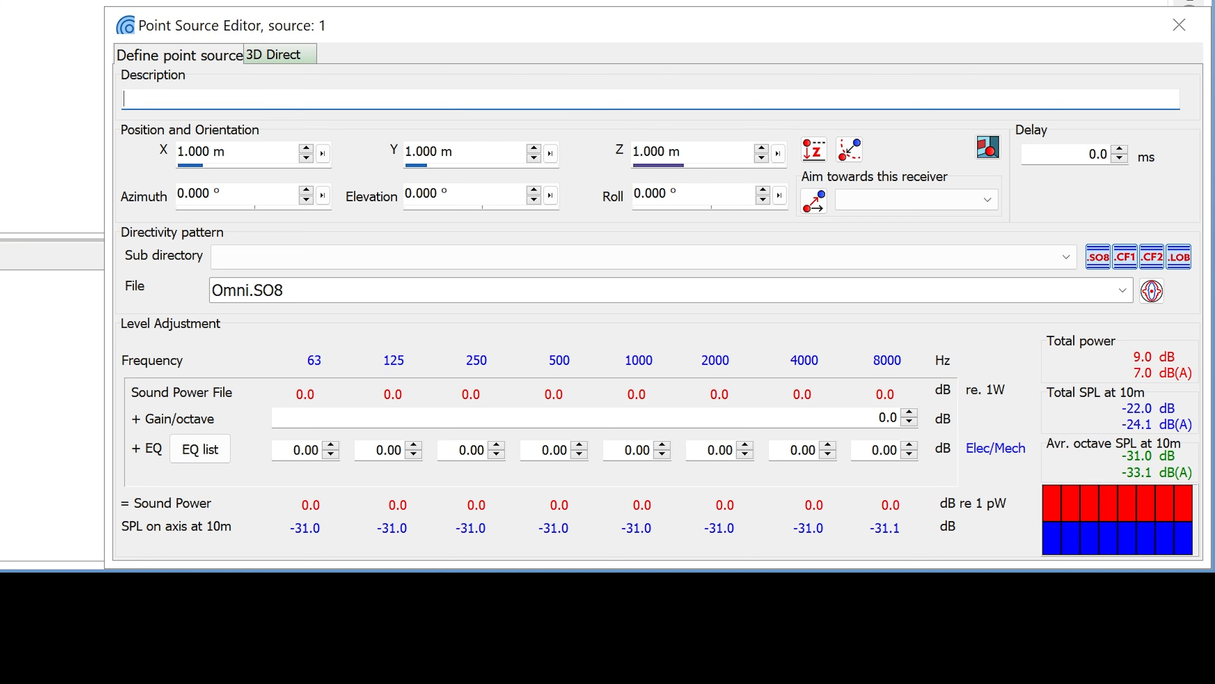
pyautogui.write('Main source')
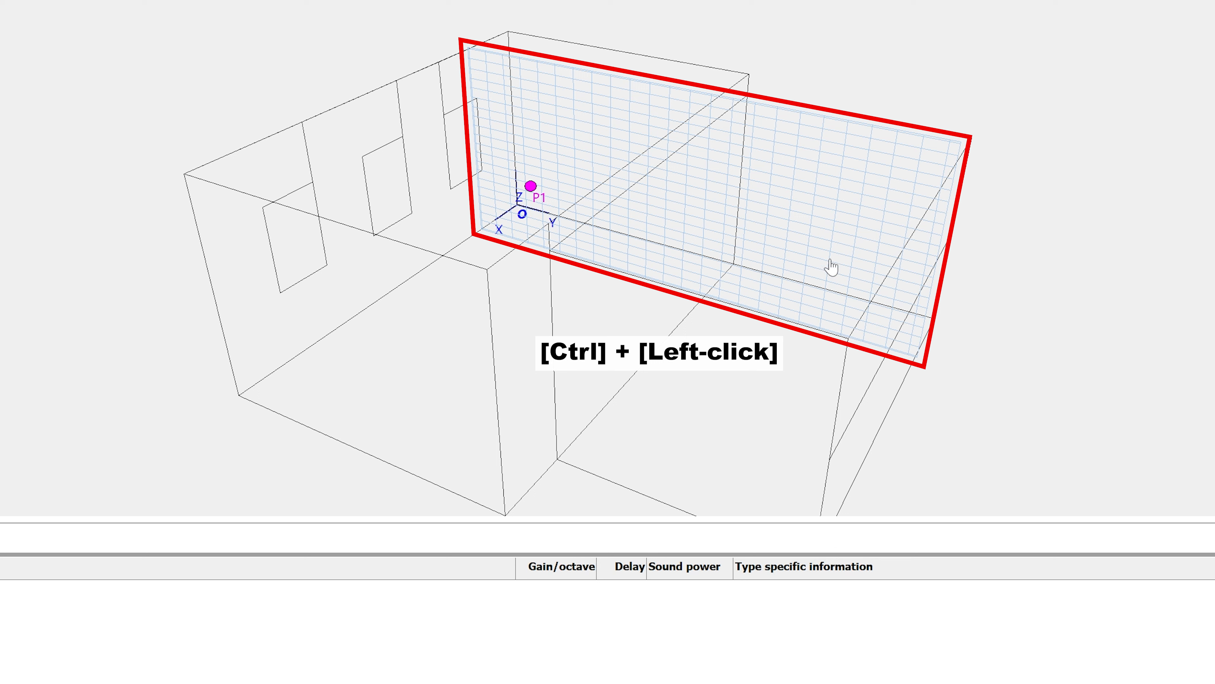
# - Place the point source inside the lower box at about X 3.6 m, Y 5.7 m, Z 1.5 m and close the source editor and list
pyautogui.keyDown('ctrl'); pyautogui.click(828, 236); pyautogui.keyUp('ctrl')
pyautogui.keyDown('ctrl'); pyautogui.click(829, 236); pyautogui.keyUp('ctrl')
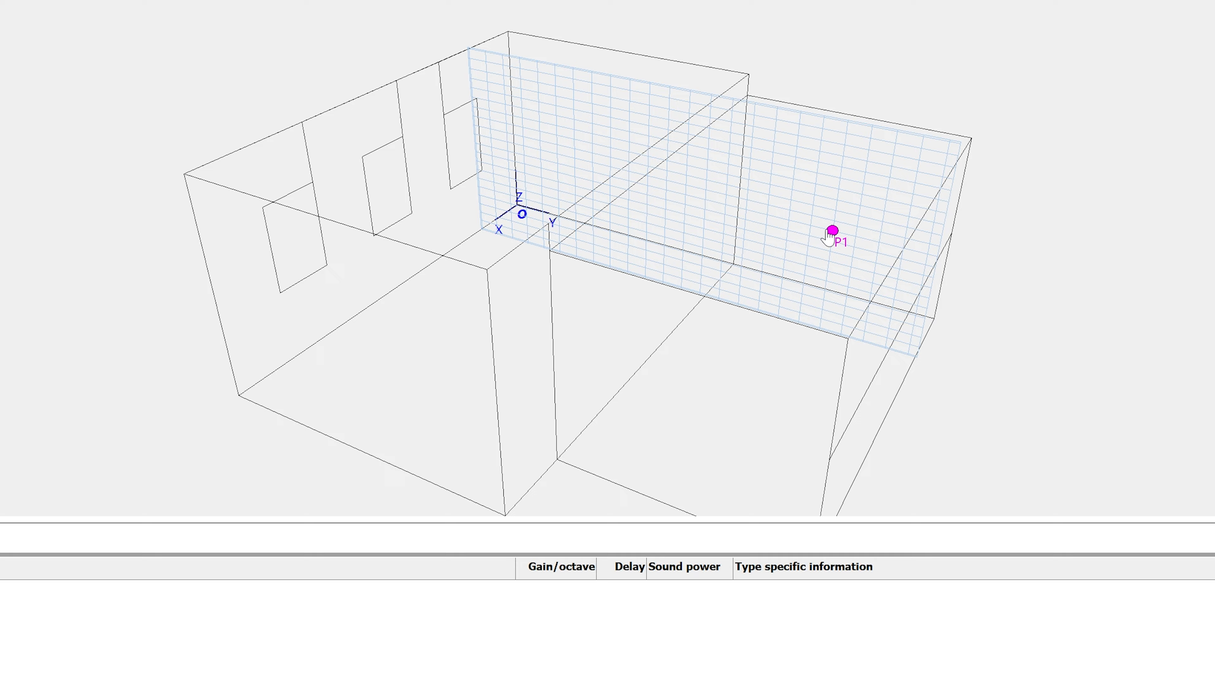
pyautogui.moveTo(524, 293); pyautogui.dragTo(830, 254)
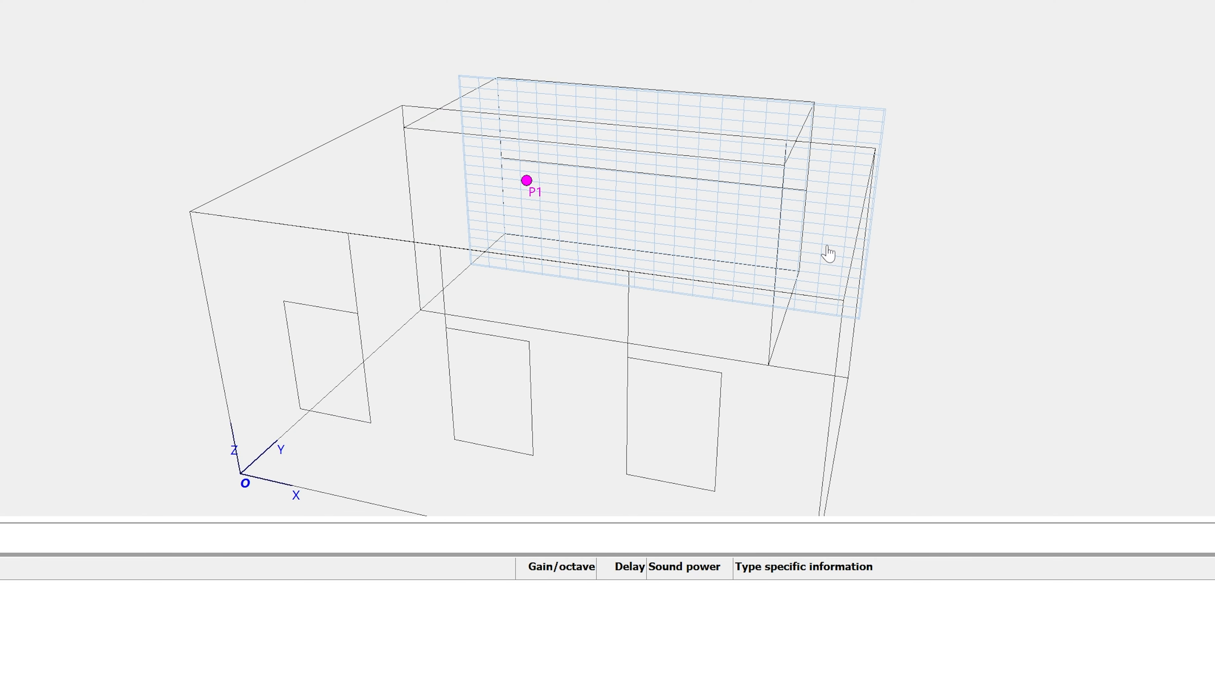
pyautogui.click(696, 204)
pyautogui.doubleClick(697, 201)
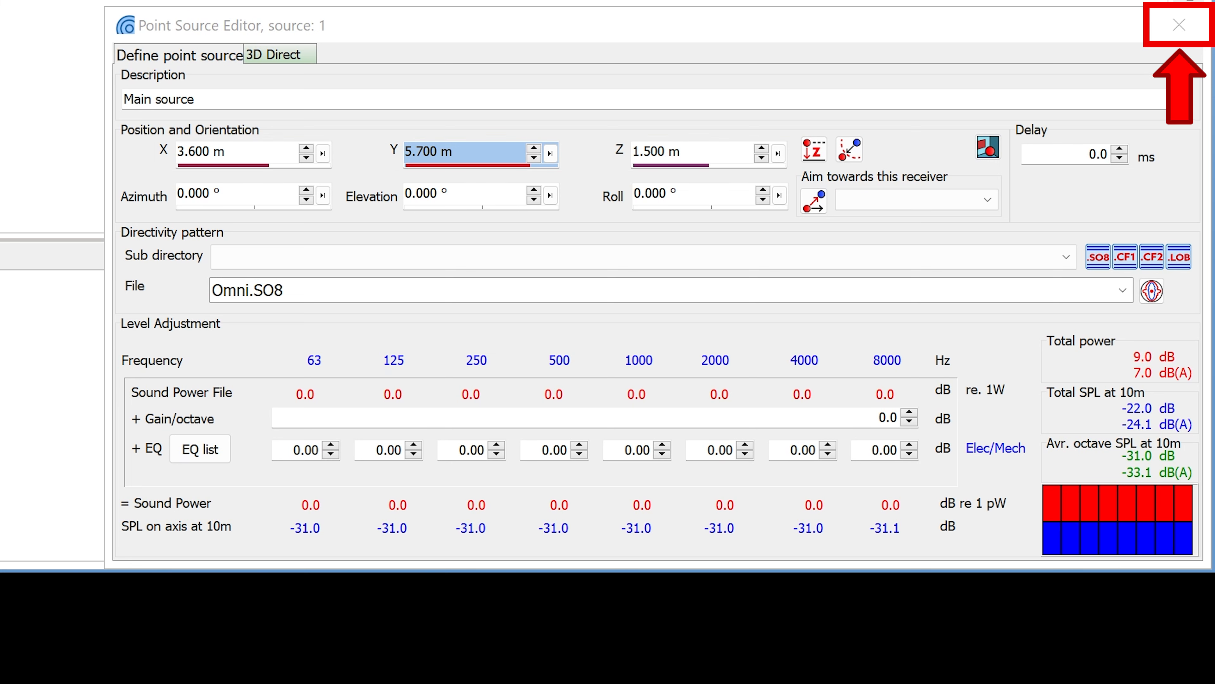
pyautogui.click(1186, 27)
pyautogui.click(1186, 28)
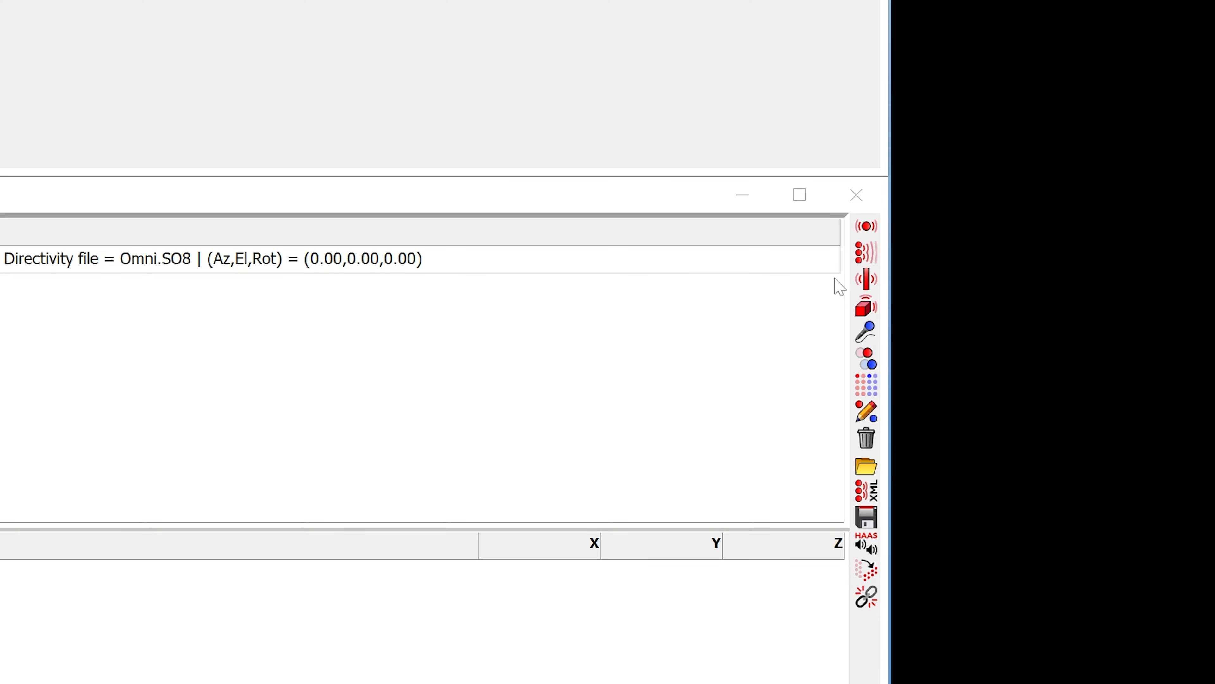
pyautogui.click(879, 209)
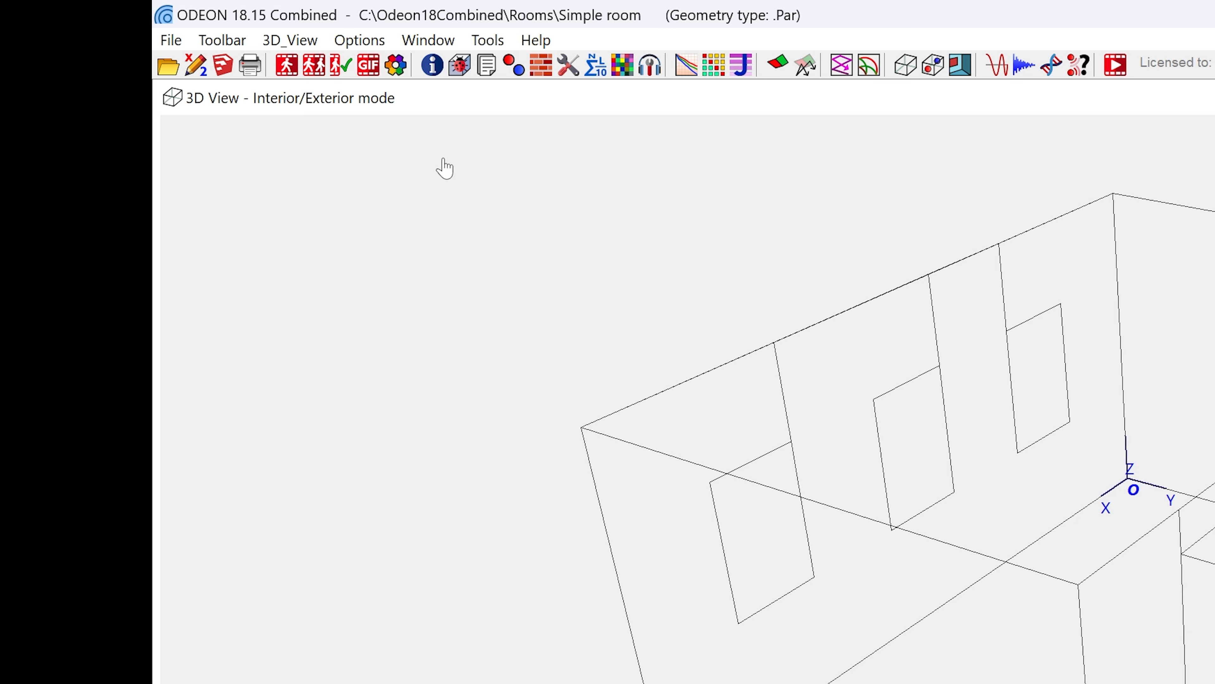
# - Open the room's material list and switch it from layer mode to surface mode
pyautogui.click(241, 41)
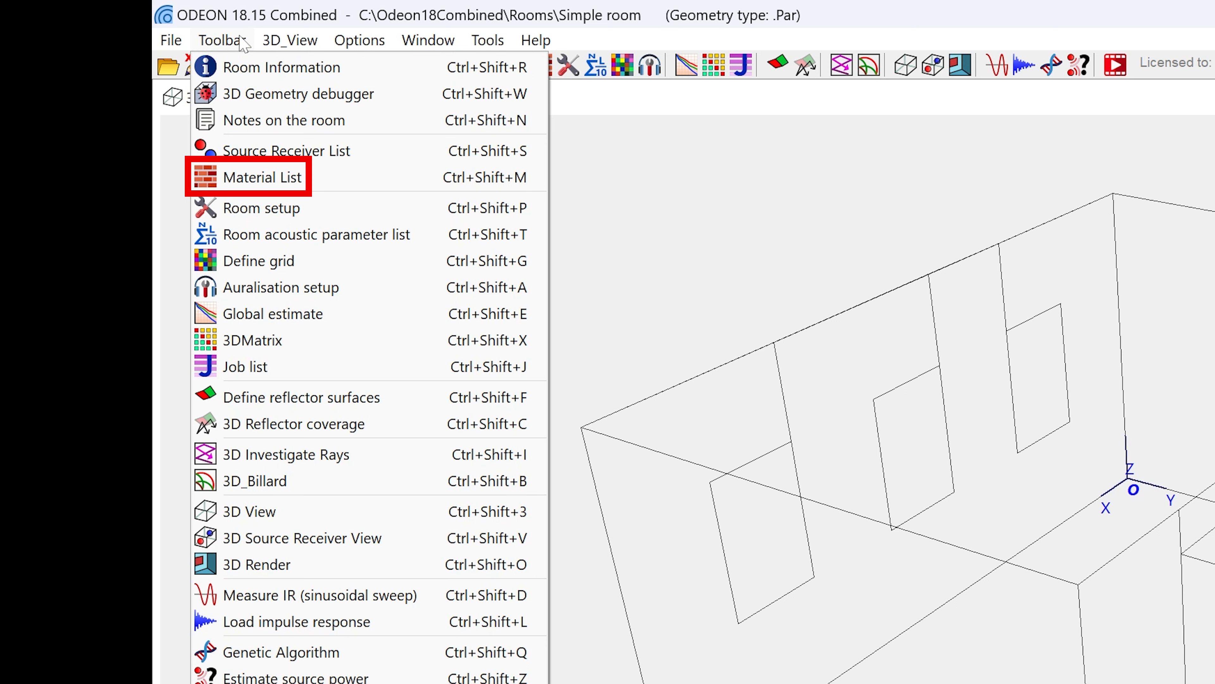
pyautogui.click(241, 41)
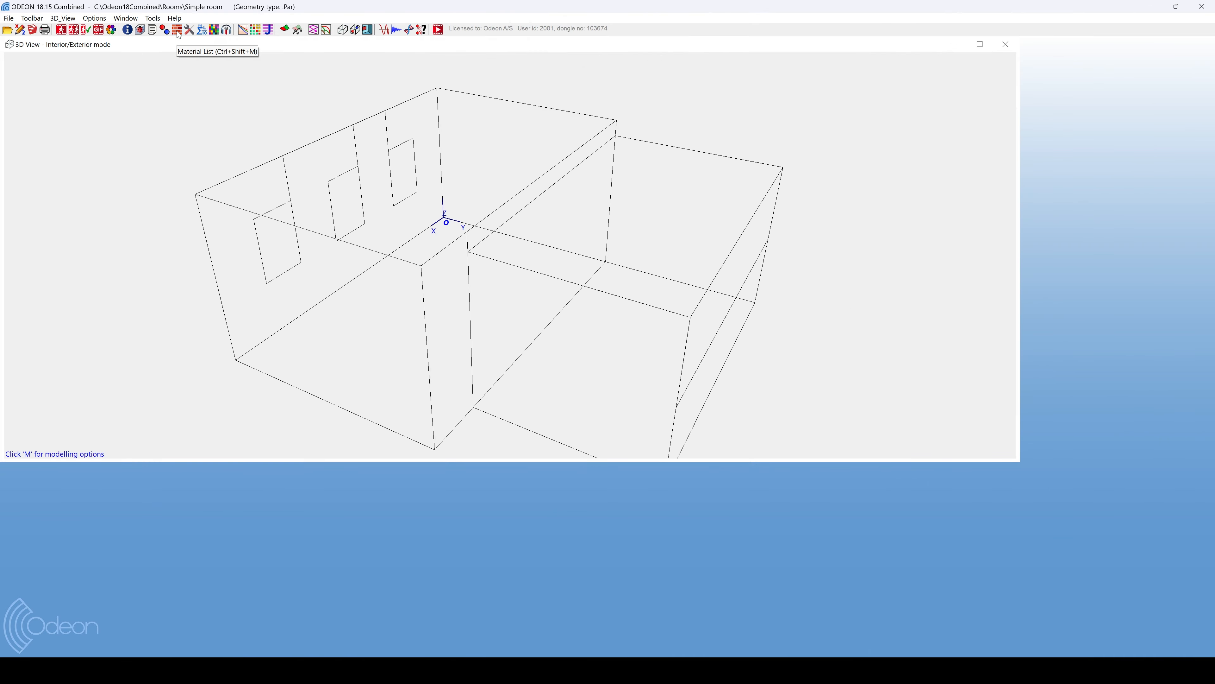
pyautogui.click(541, 66)
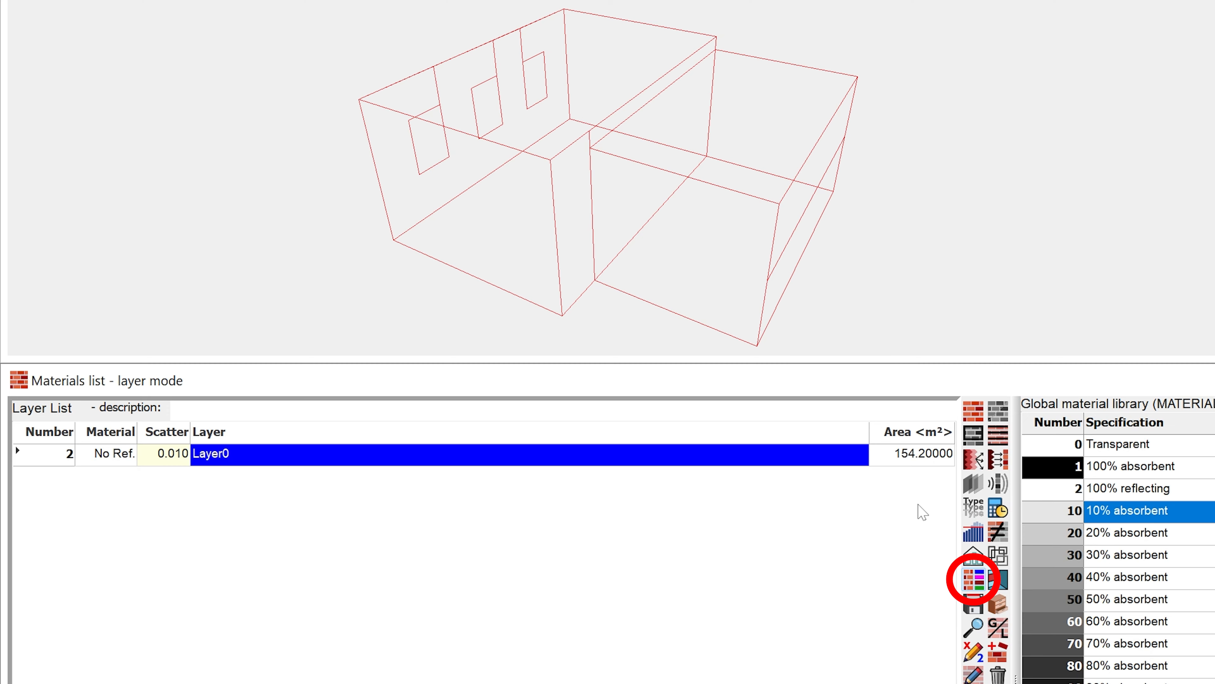
pyautogui.click(976, 584)
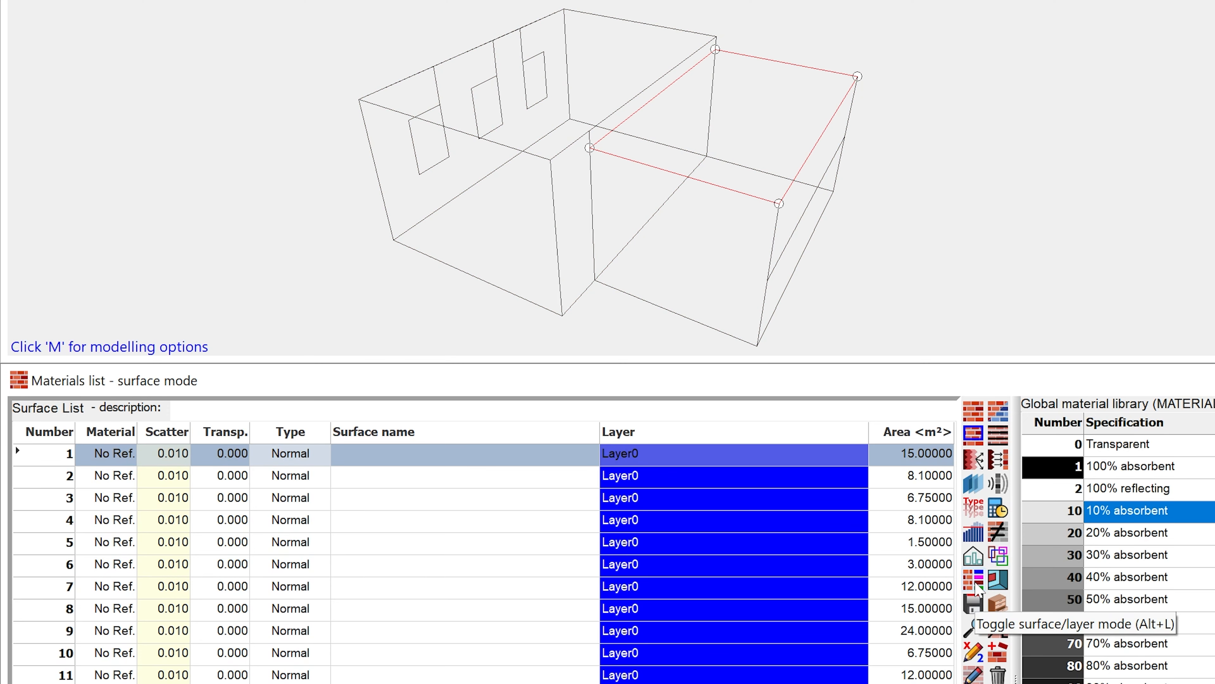
# - Locate surfaces 2 and 3 in the room view and examine the absorption coefficients of library materials 103 to 106
pyautogui.click(552, 481)
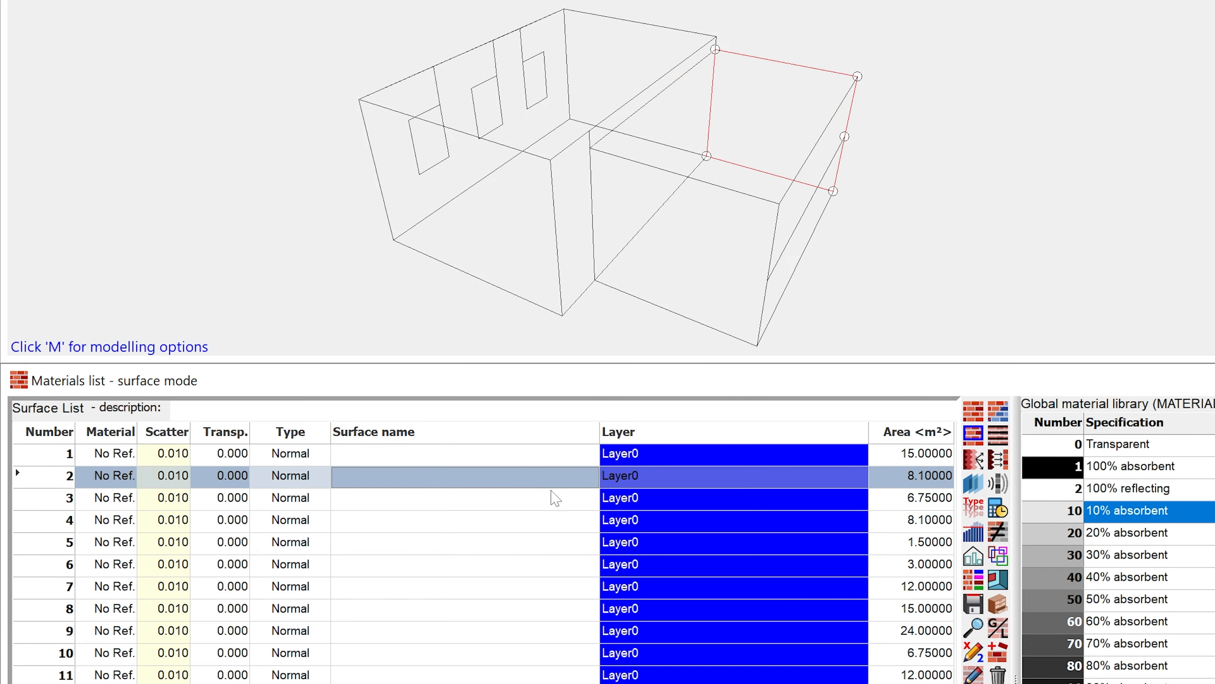
pyautogui.click(551, 504)
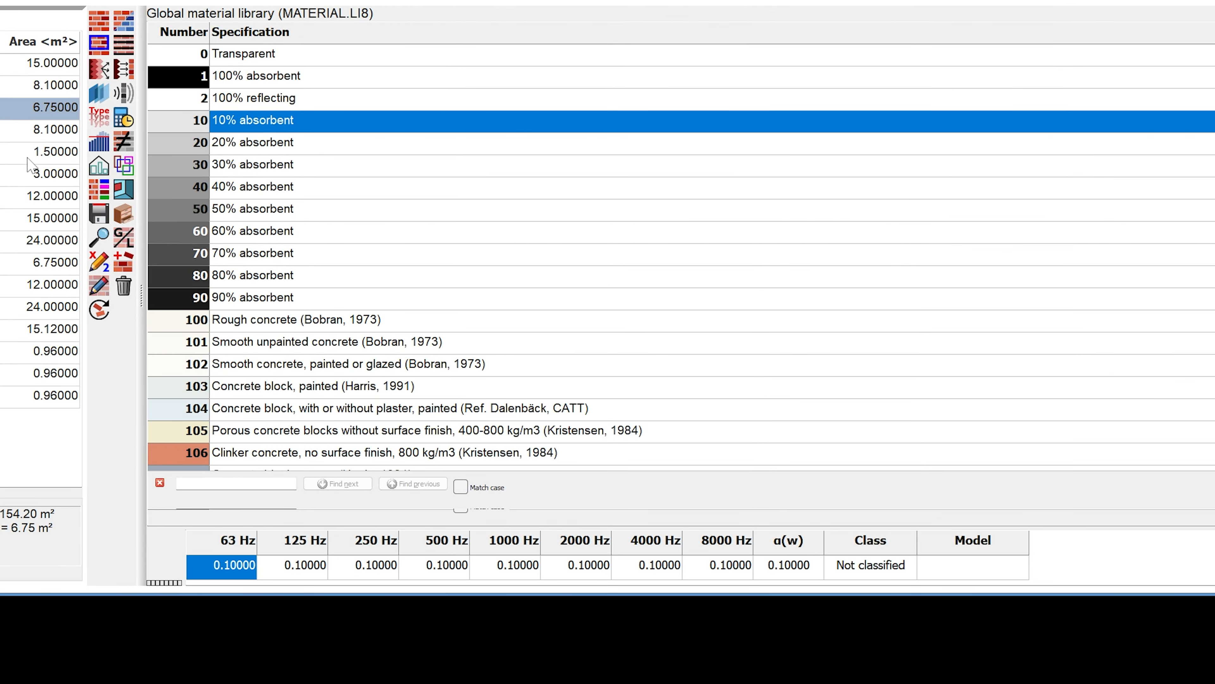
pyautogui.scroll(-2, 256, 204)
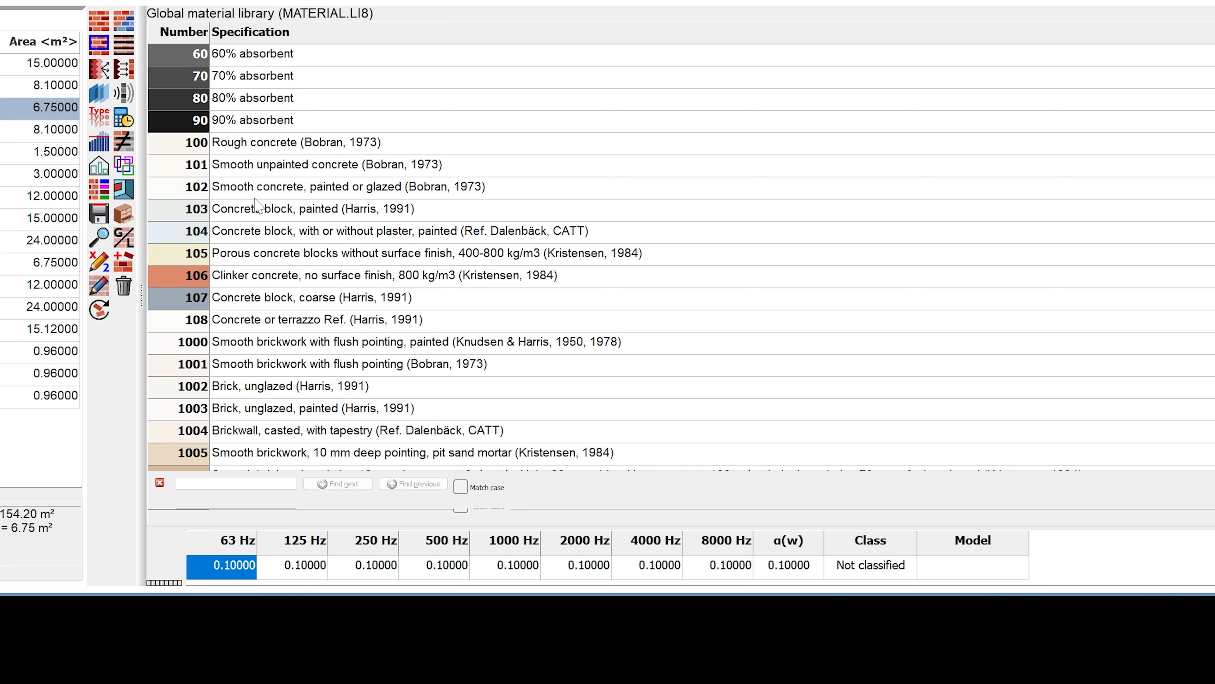
pyautogui.click(276, 209)
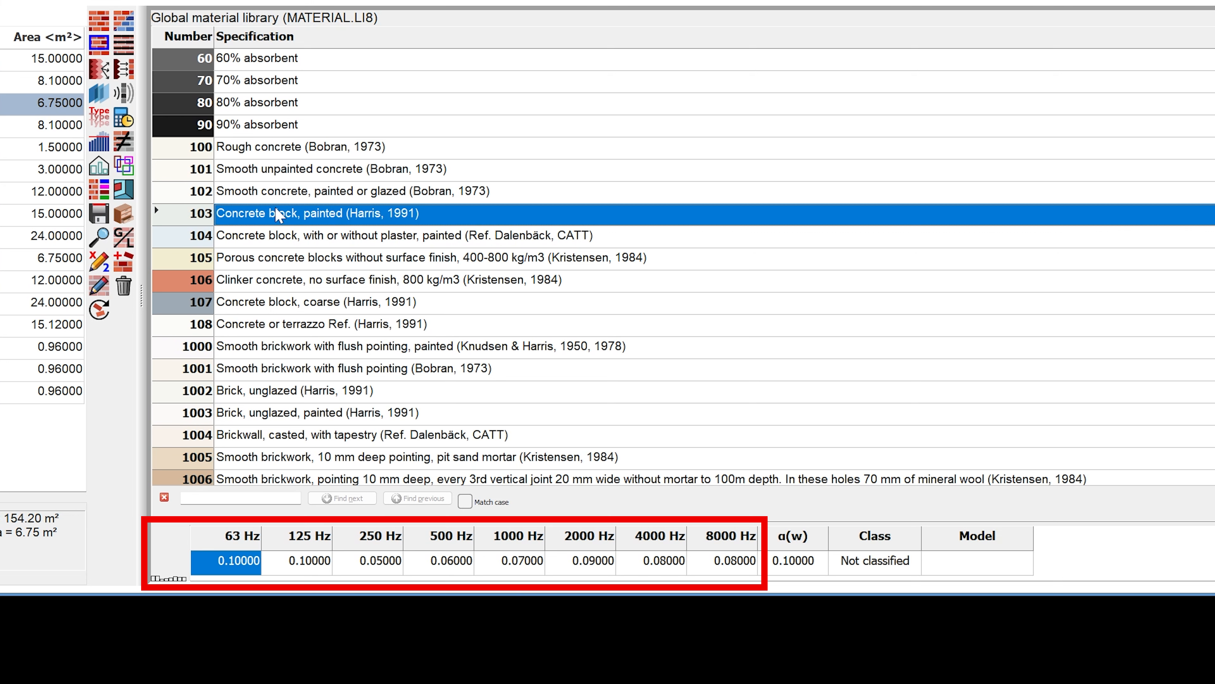
pyautogui.press('Down')
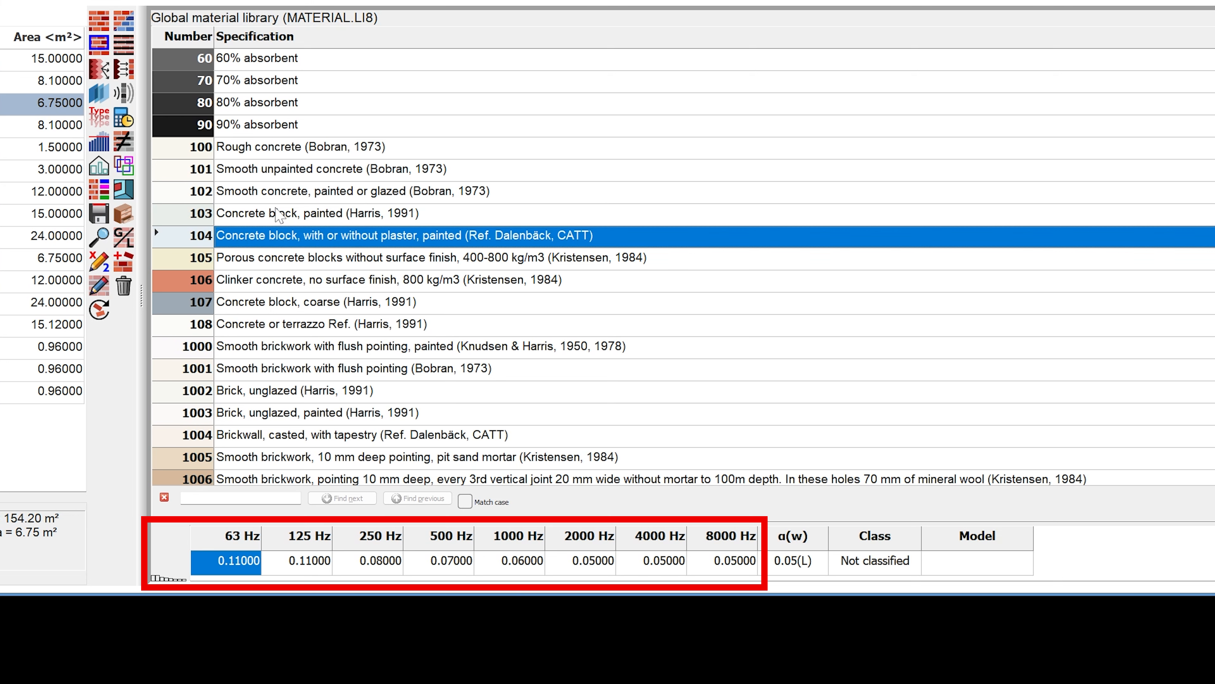
pyautogui.press('Down')
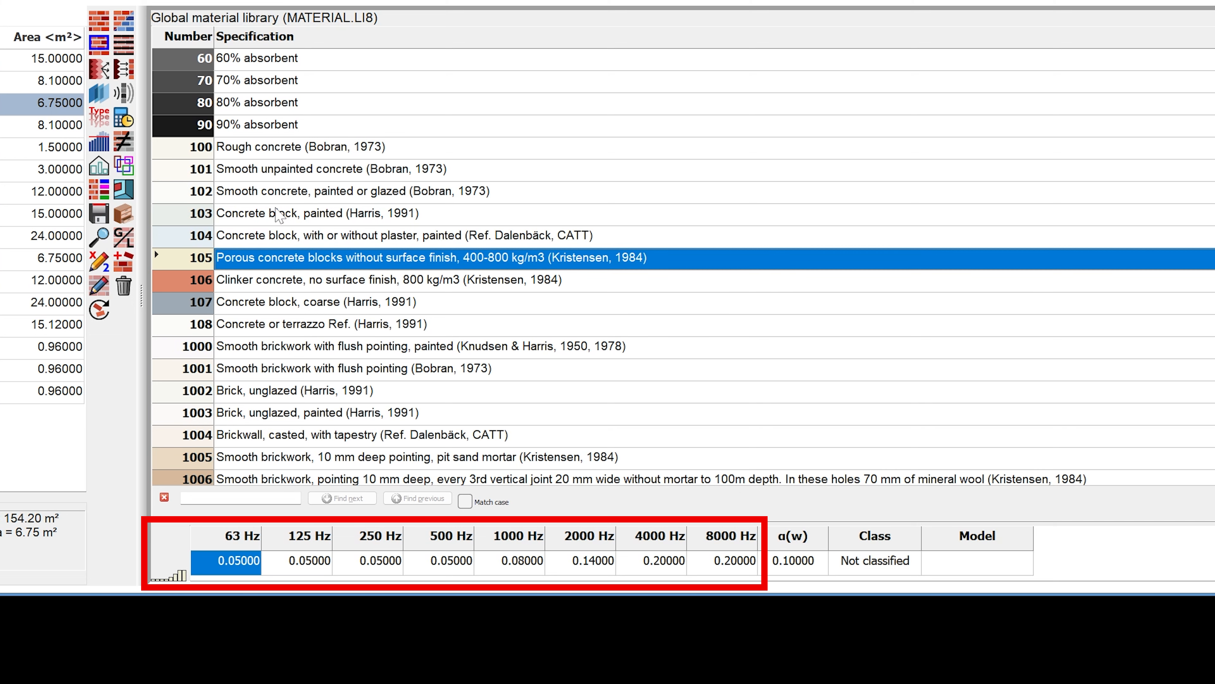
pyautogui.press('Down')
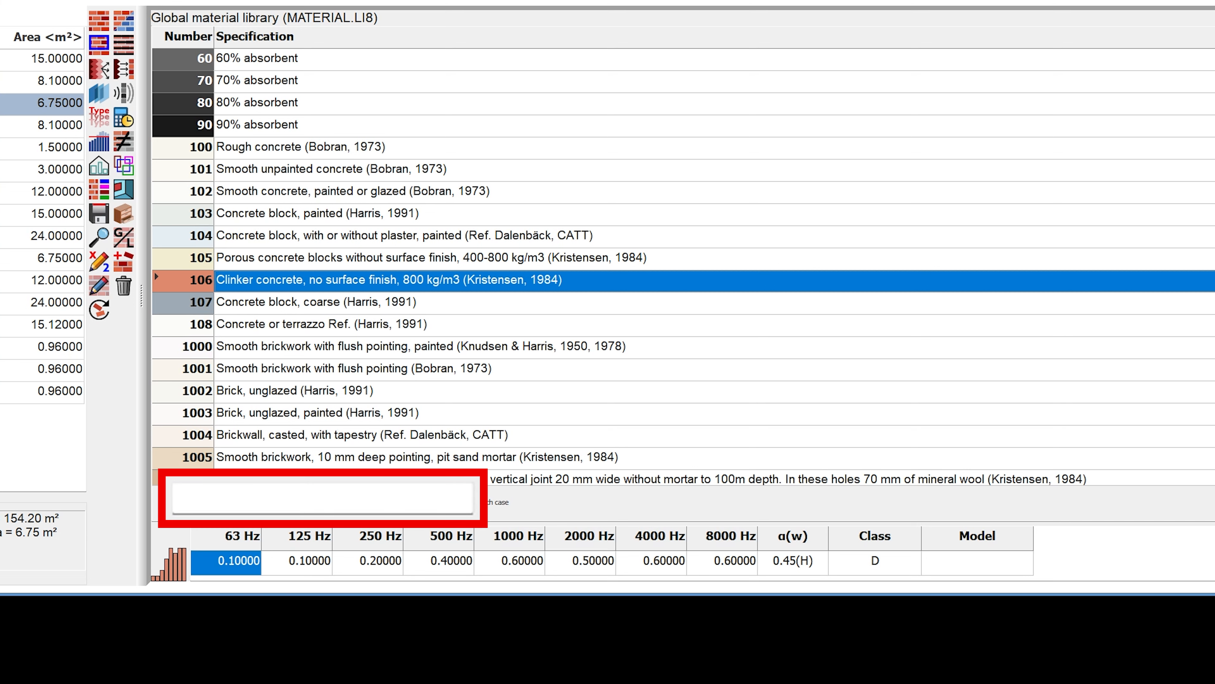
# - Search the global material library for "plaster" and select material 4002, Painted plaster surface
pyautogui.click(287, 499)
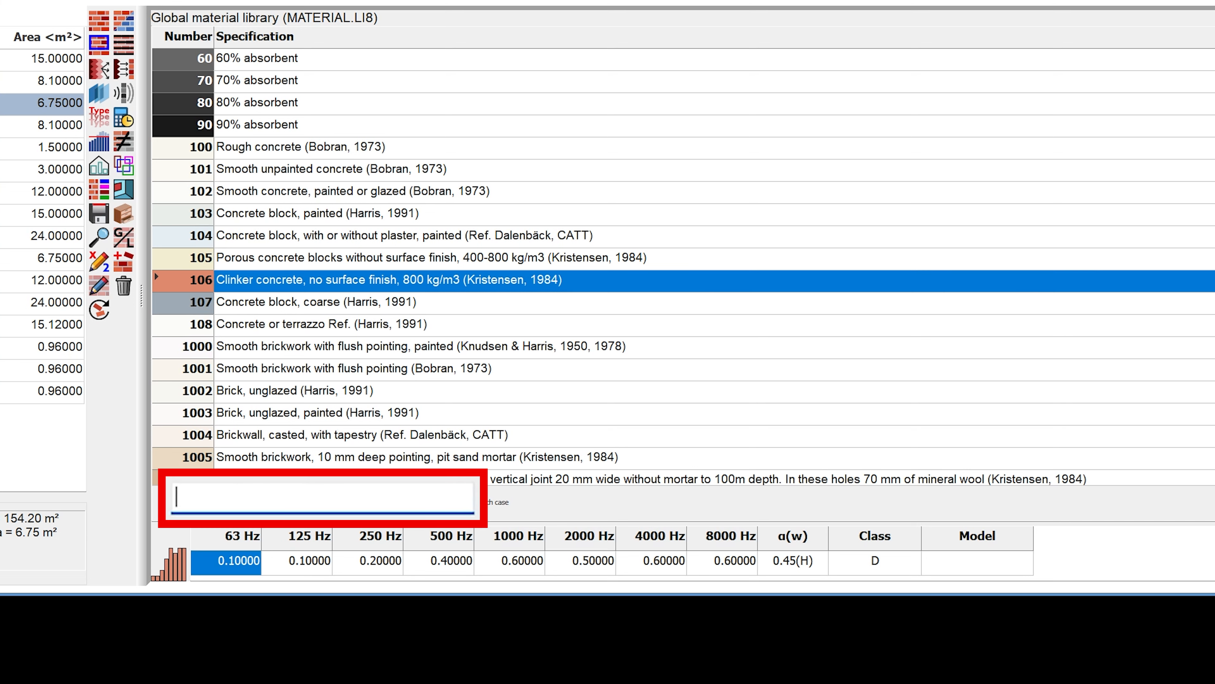
pyautogui.write('plaster')
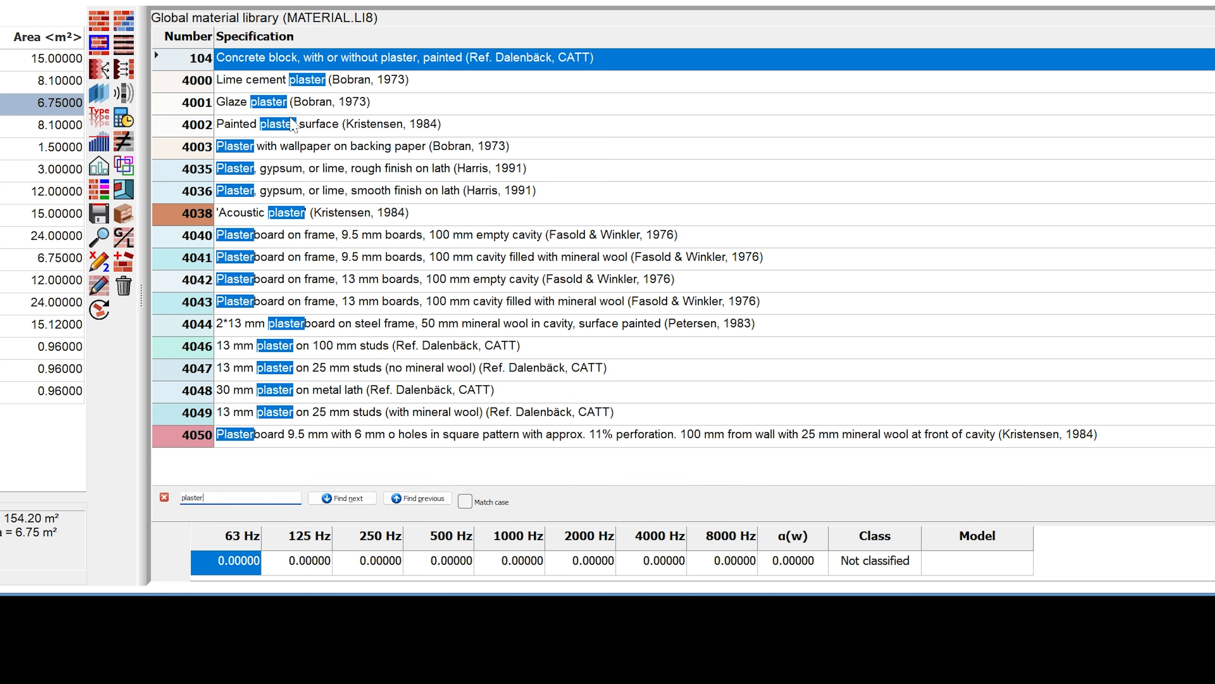
pyautogui.click(292, 124)
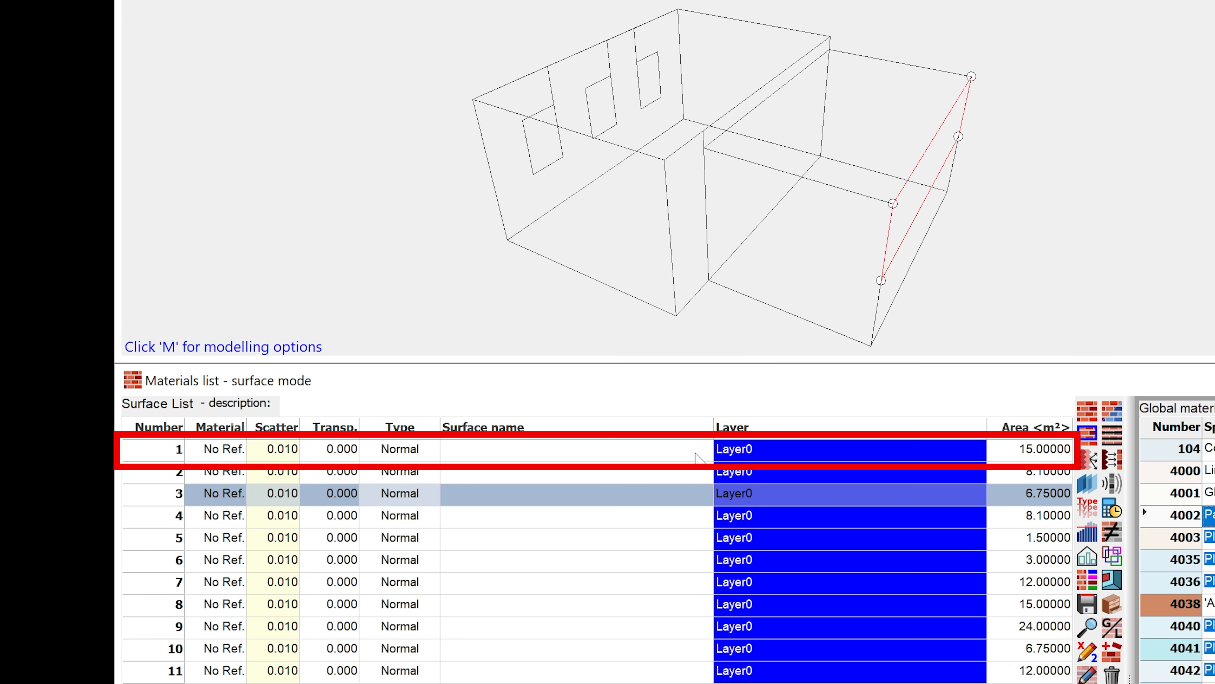
# - Assign material 4002 to surfaces 1 through 4 of the room
pyautogui.click(696, 454)
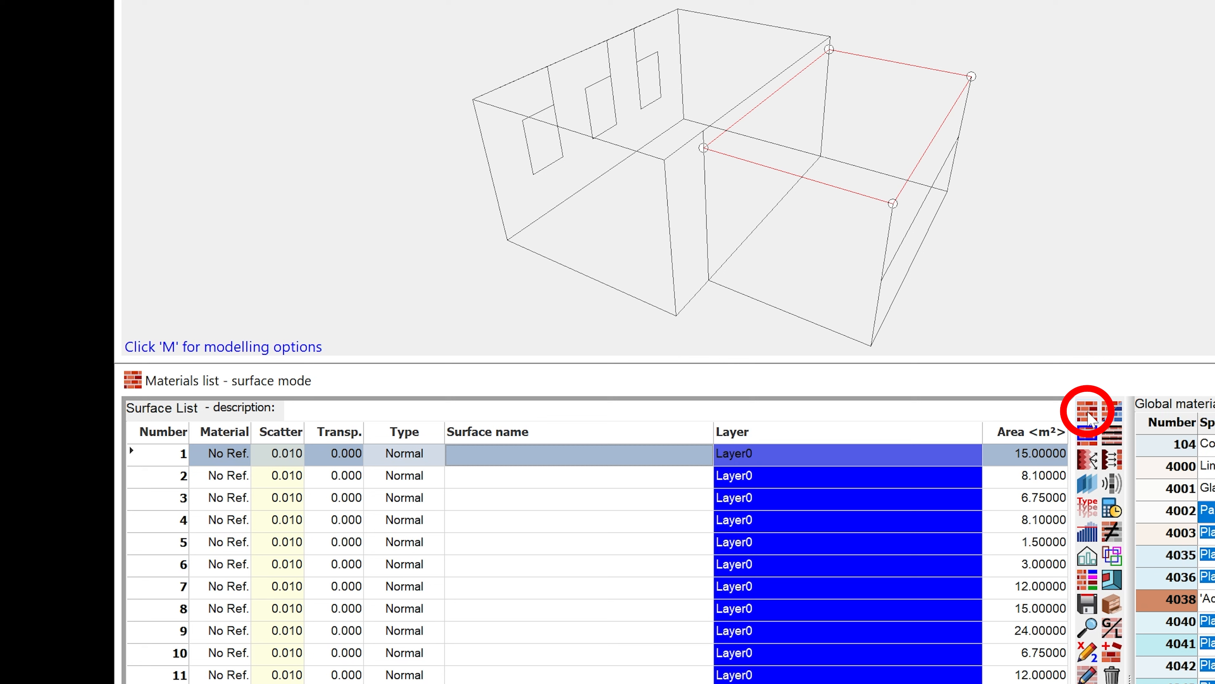
pyautogui.click(1088, 412)
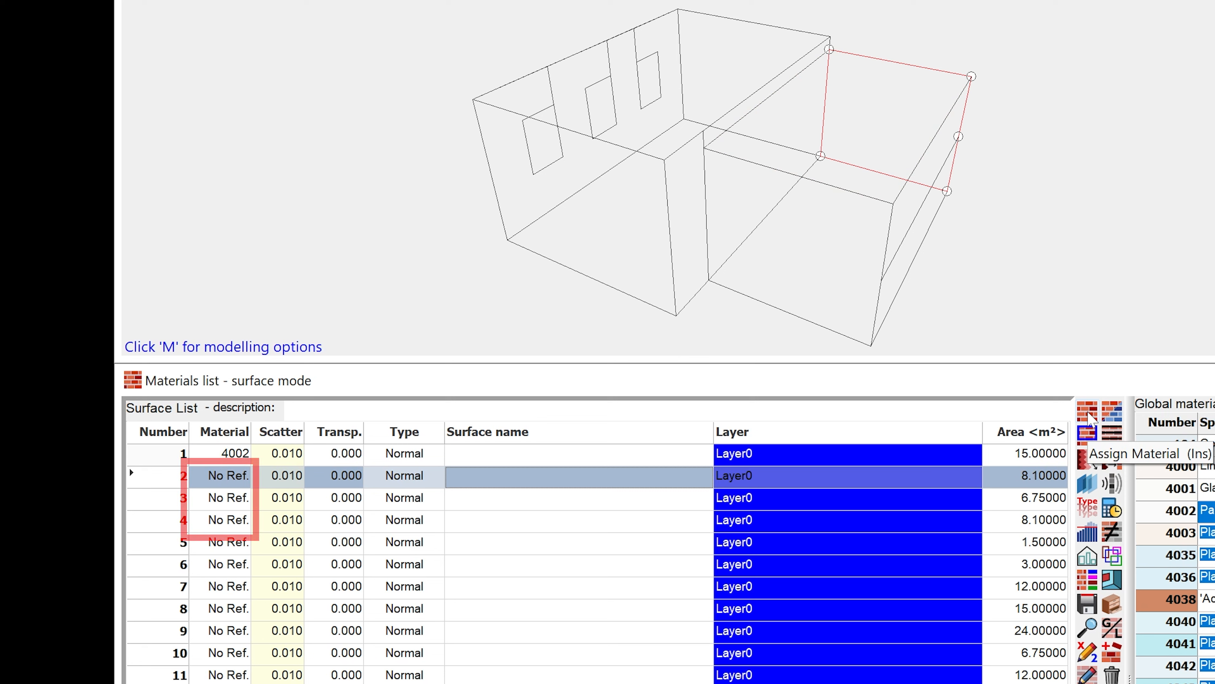
pyautogui.click(1088, 412)
pyautogui.click(1088, 413)
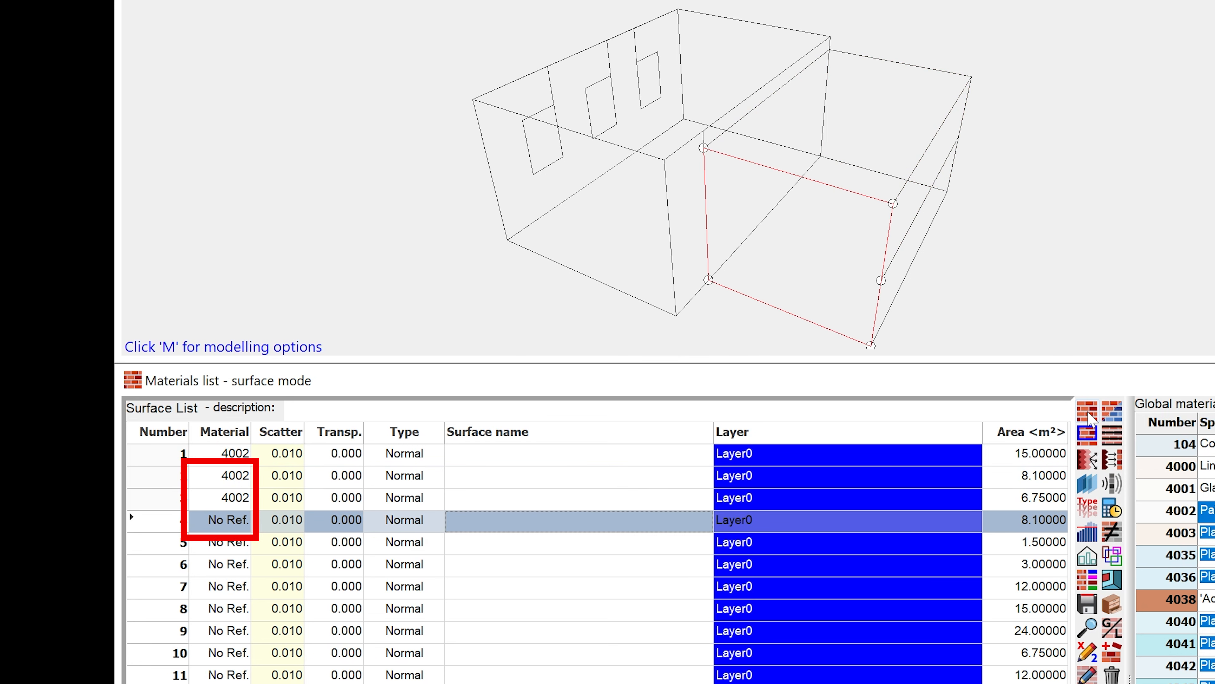
pyautogui.click(1088, 413)
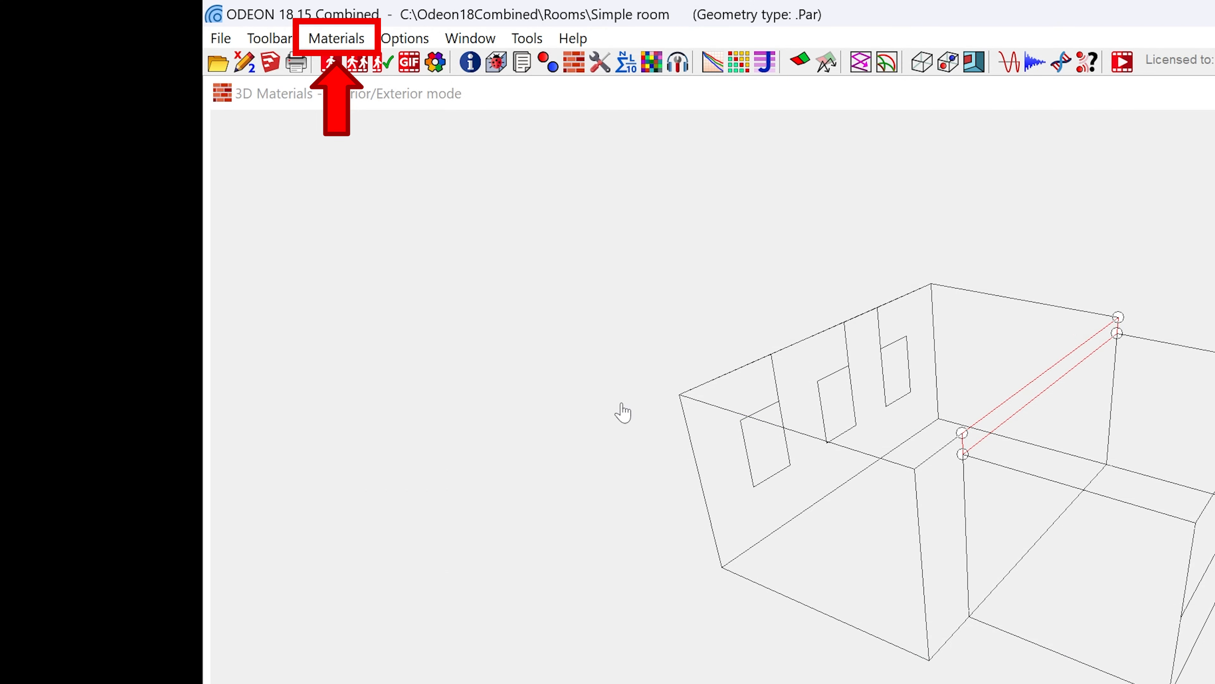
# - Assign the Painted plaster surface material (4002) to all visible surfaces of the room
pyautogui.click(342, 42)
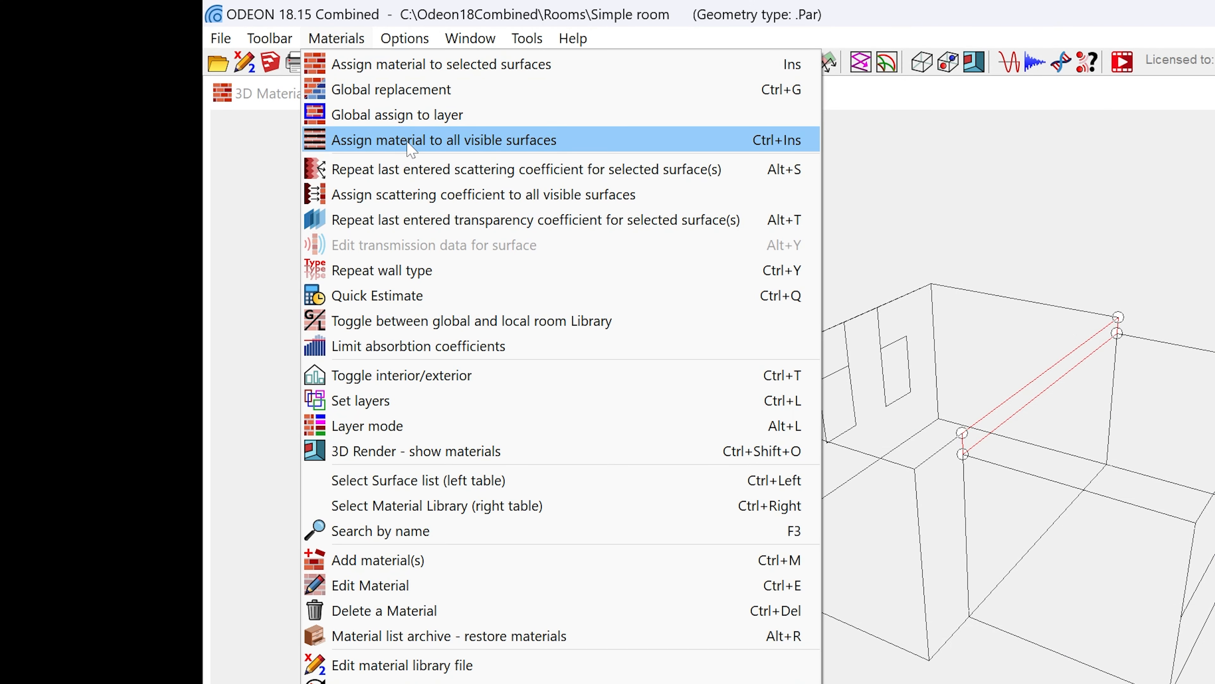
pyautogui.click(409, 141)
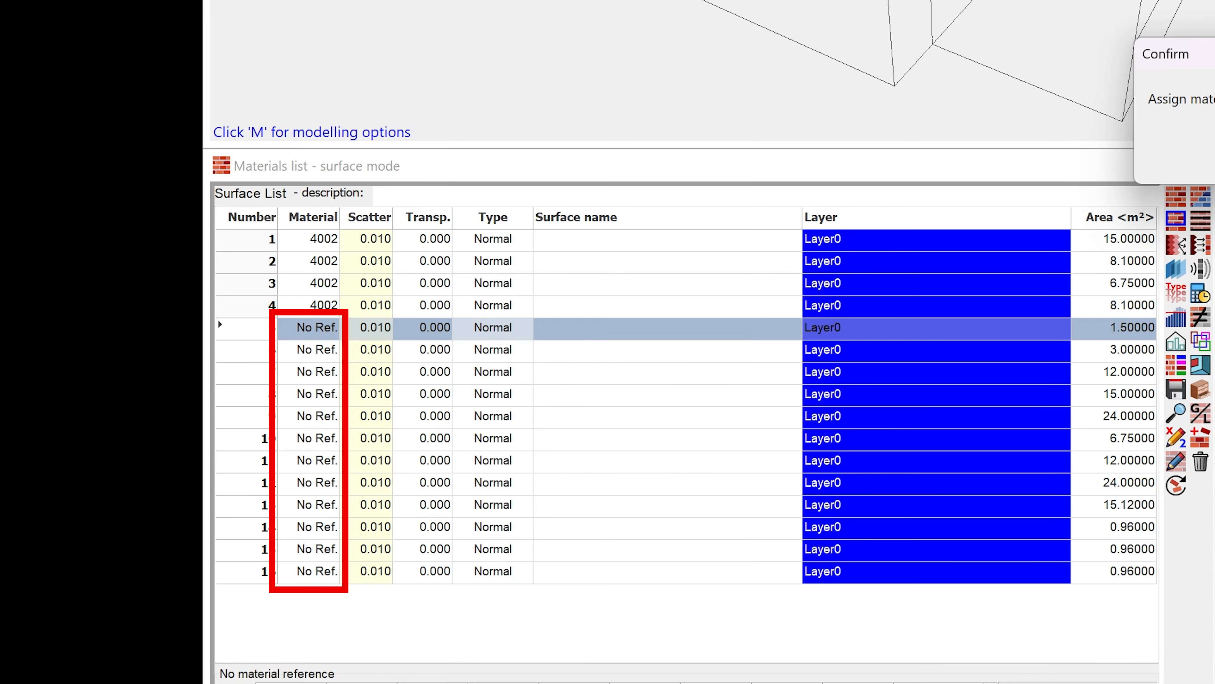
pyautogui.click(1214, 158)
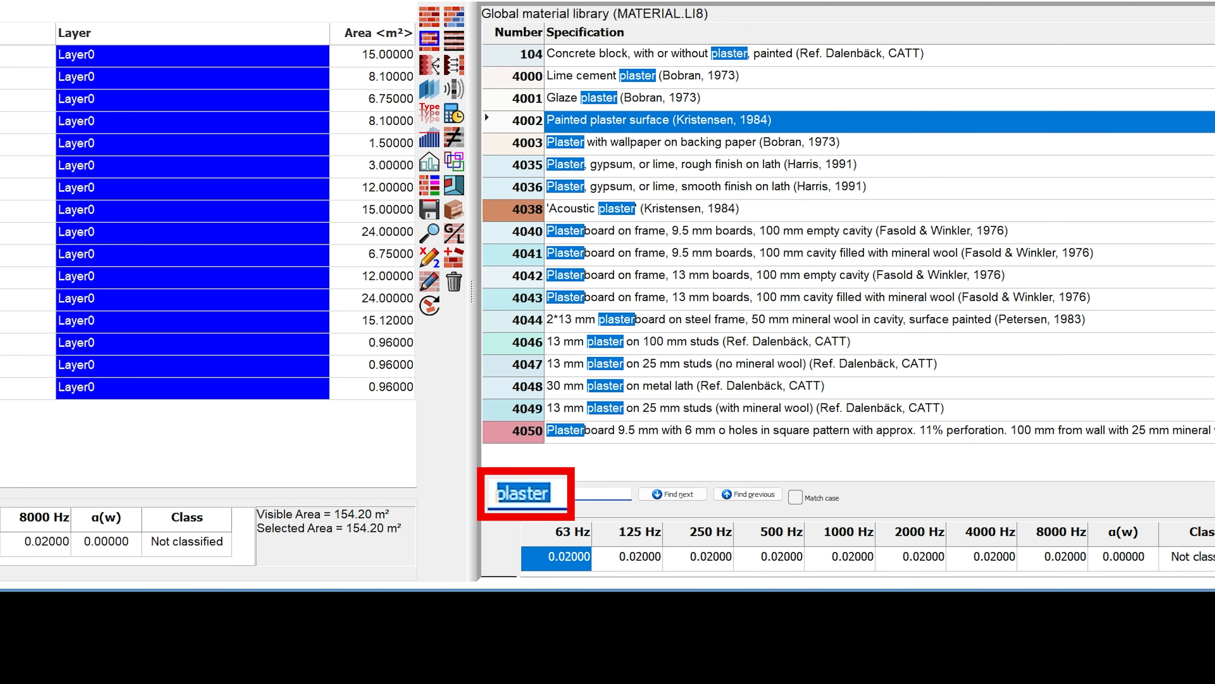
# - Search the global material library for "linol" and assign material 6000 to surfaces 8 and 9
pyautogui.write('linol')
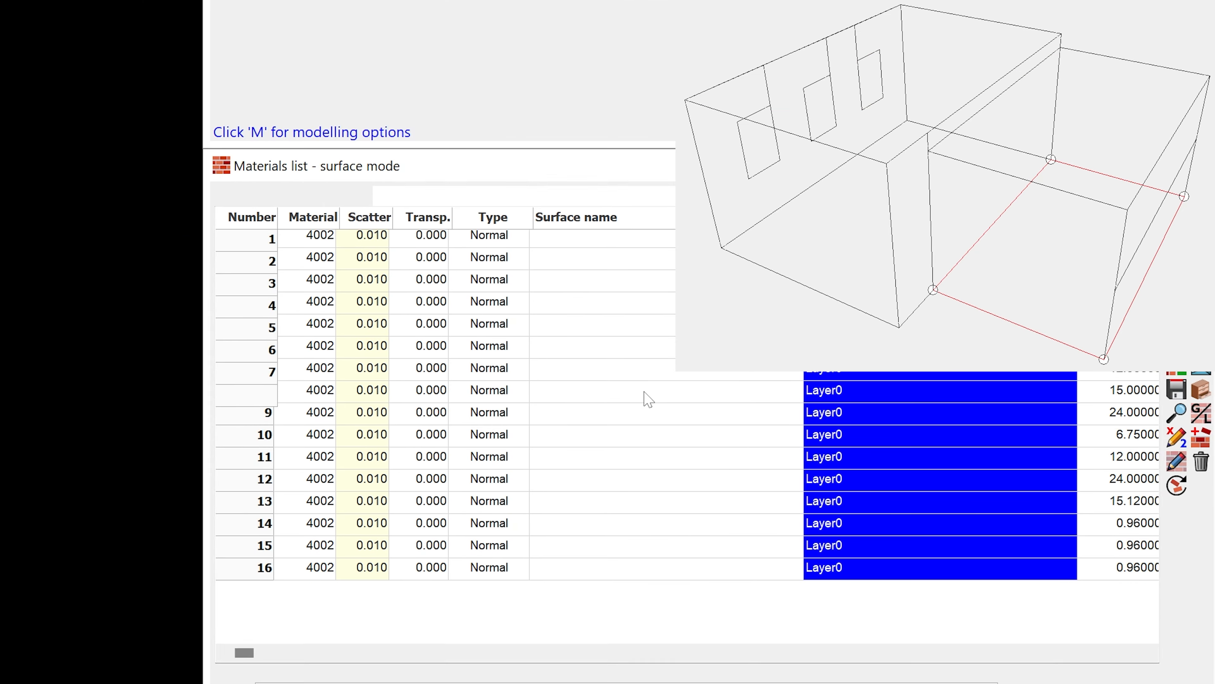
pyautogui.click(648, 398)
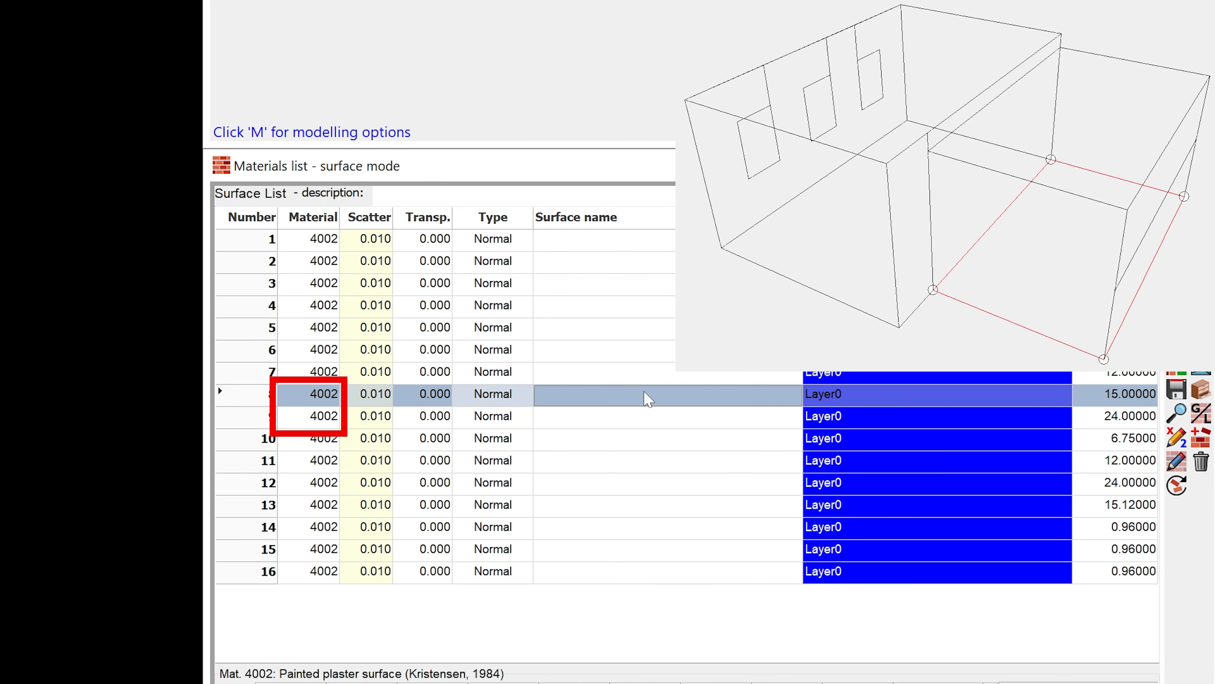
pyautogui.press('Insert')
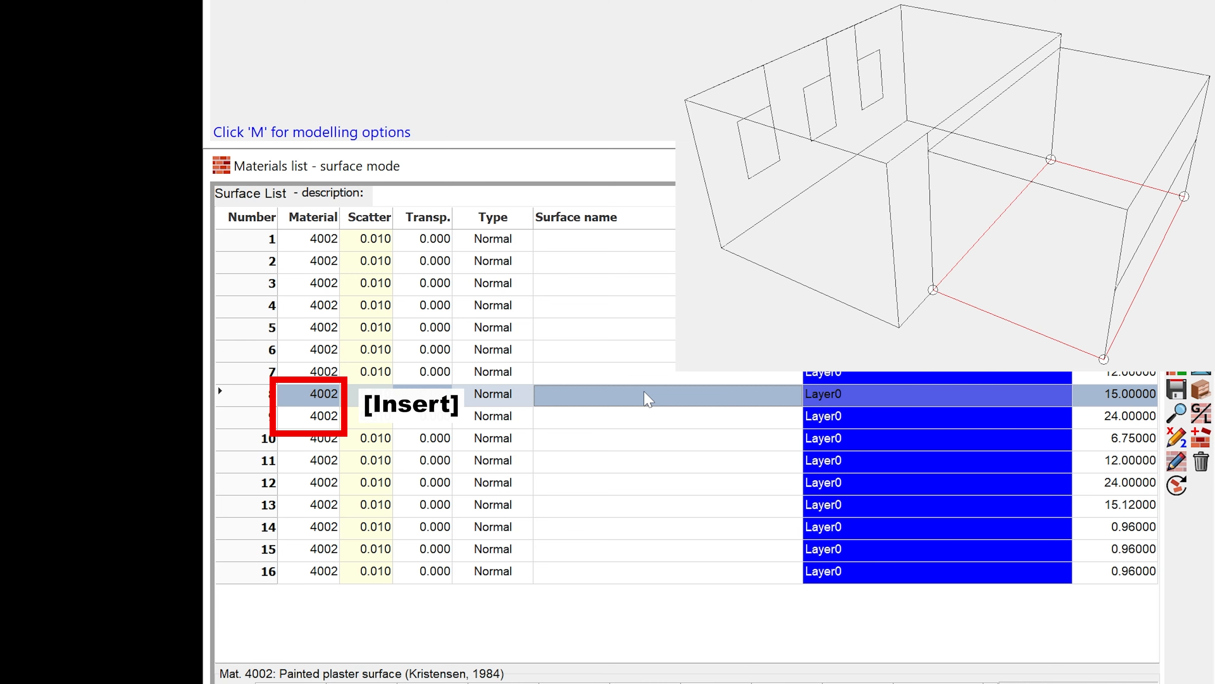
pyautogui.press('Insert')
pyautogui.press('Insert')
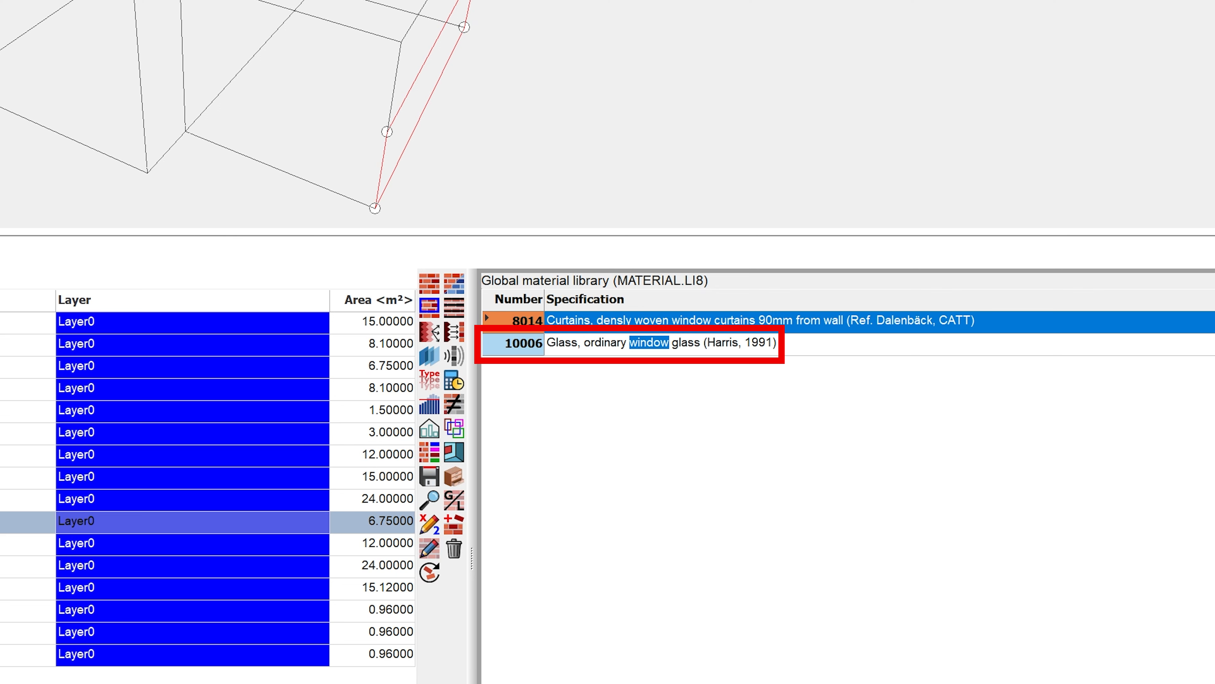
# - Assign material 10006, ordinary window glass, to surfaces 14 through 16 and save the material modifications to the MAT-file
pyautogui.click(578, 352)
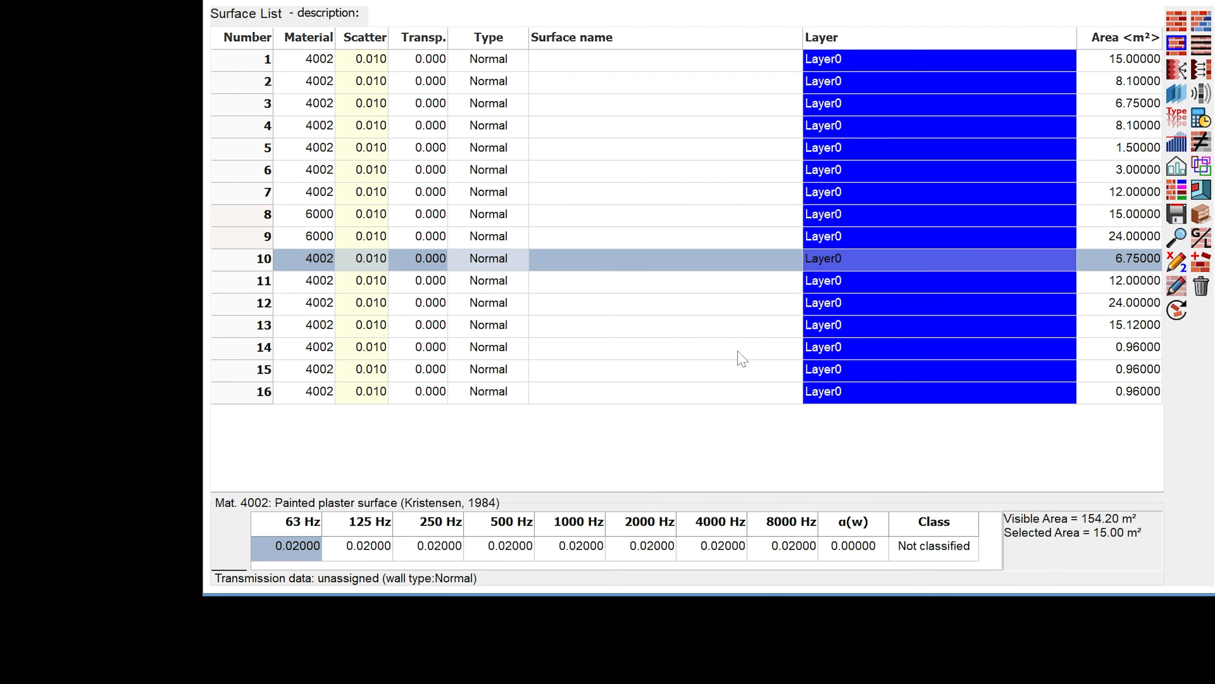
pyautogui.click(738, 351)
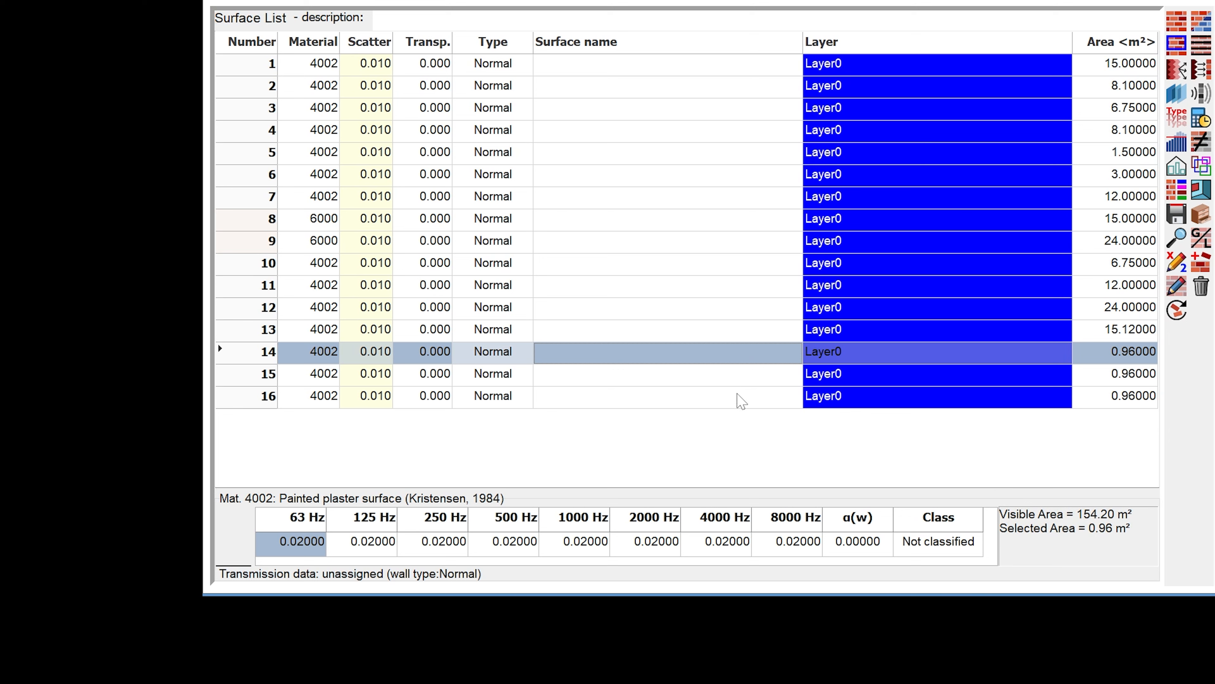
pyautogui.keyDown('shift'); pyautogui.click(739, 397); pyautogui.keyUp('shift')
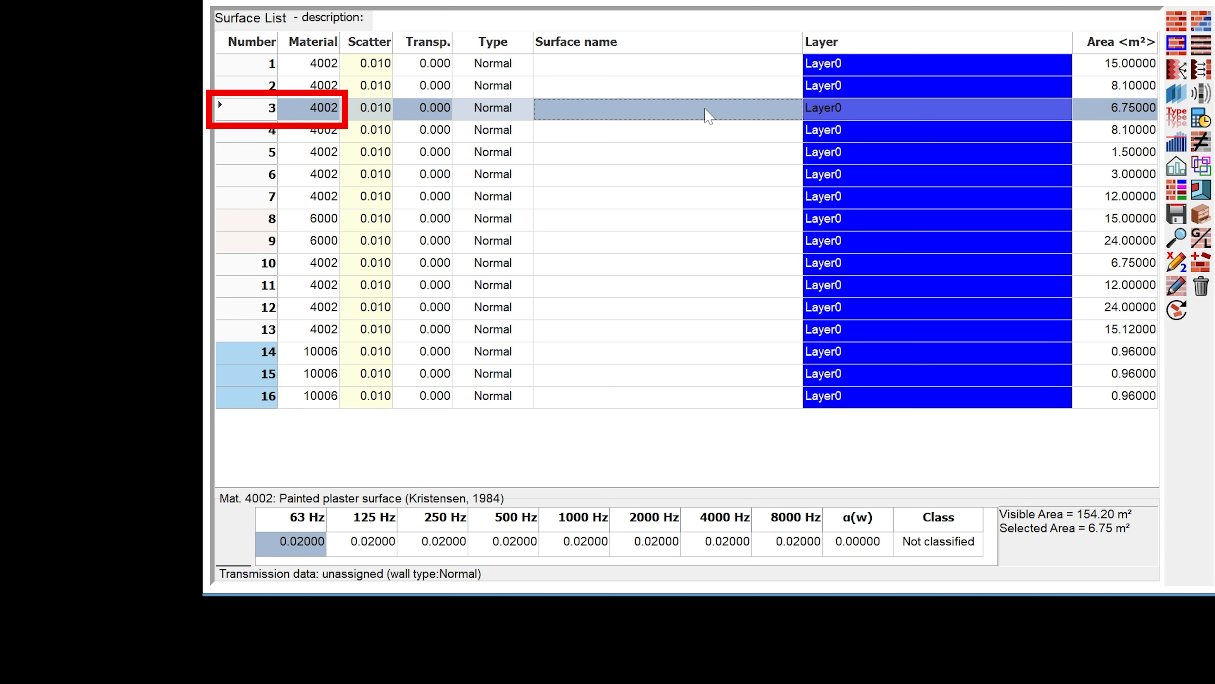
pyautogui.press('Return')
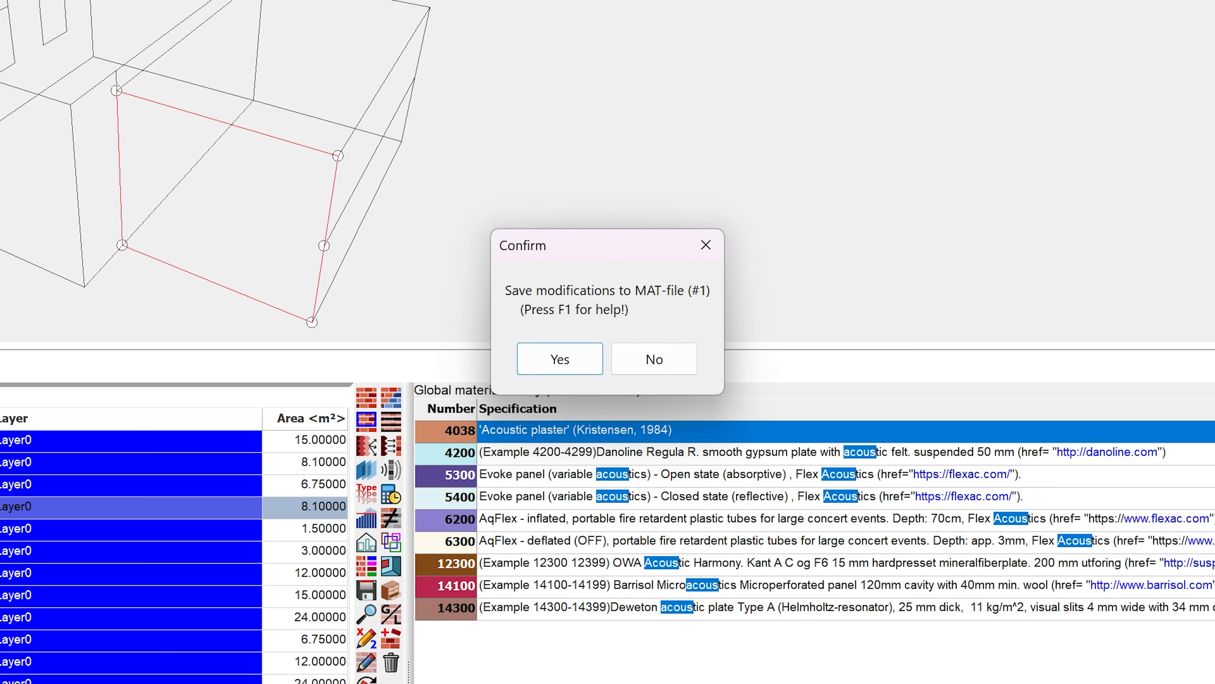
pyautogui.click(555, 360)
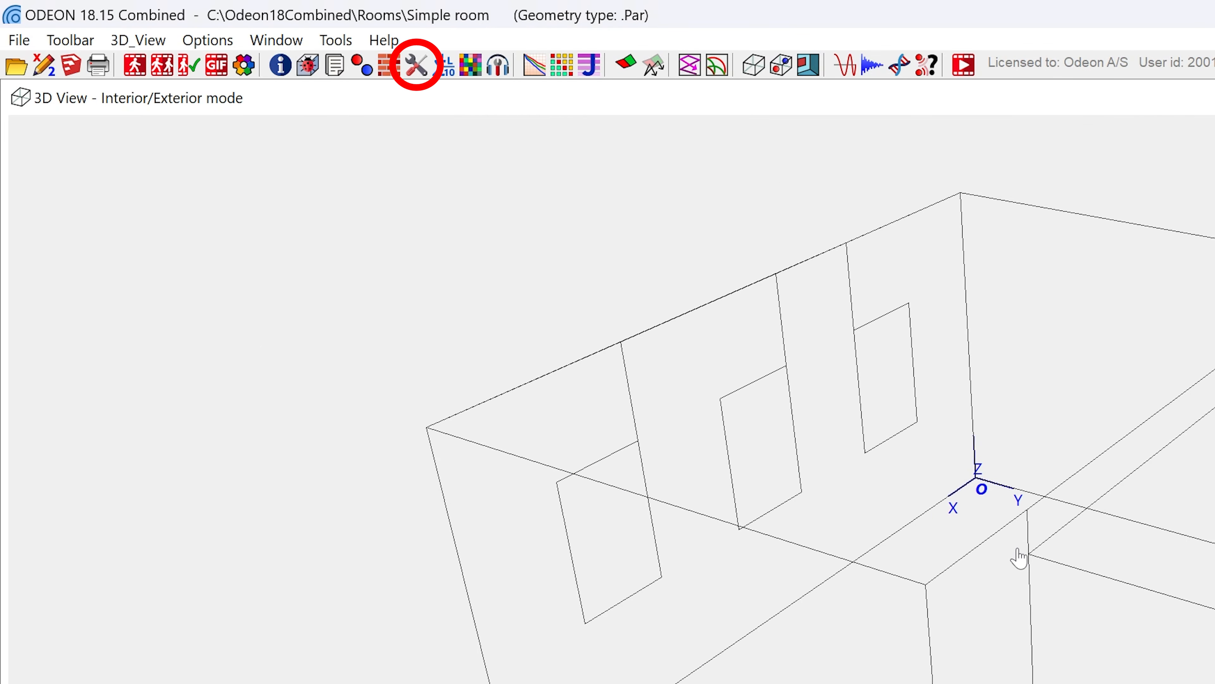
# - Set the room setup's impulse response length to 4000 ms and the number of late rays to 2000
pyautogui.click(416, 66)
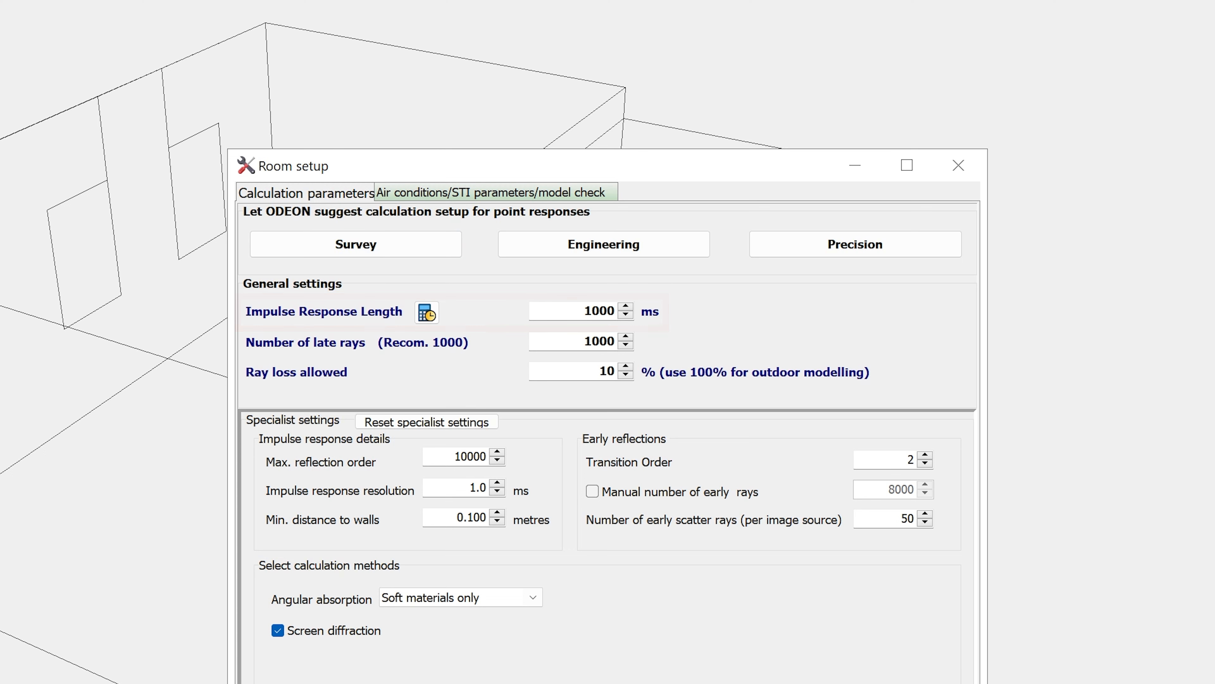
pyautogui.doubleClick(599, 311)
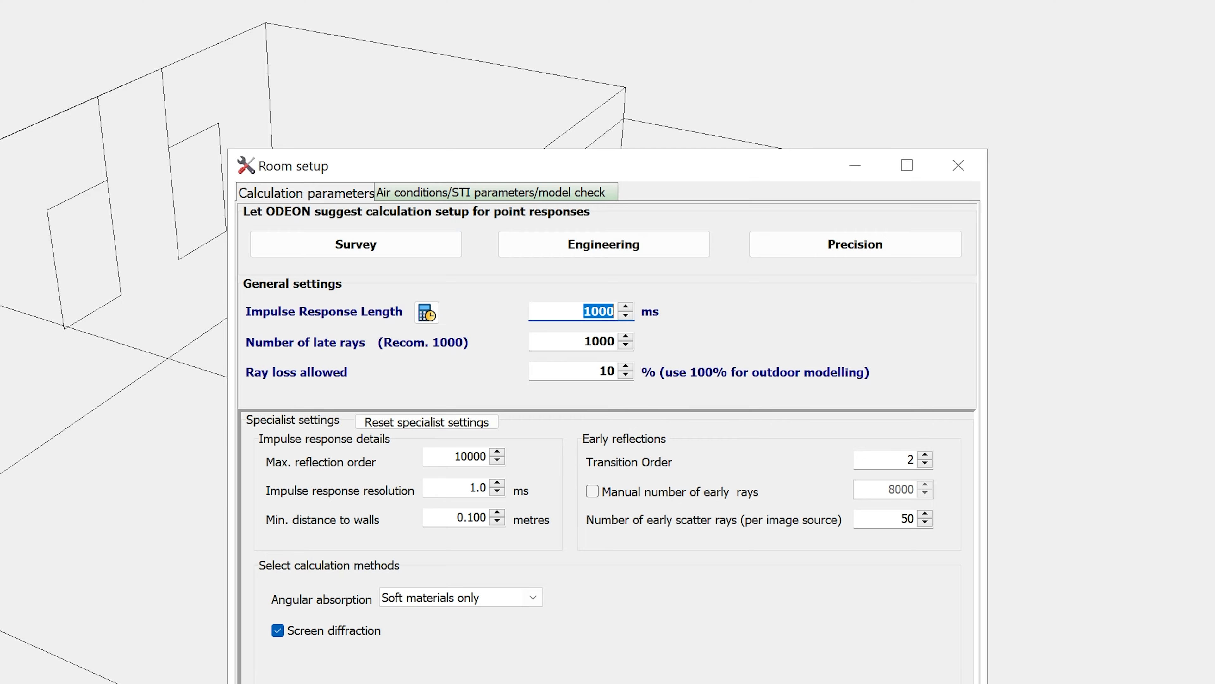
pyautogui.write('4000')
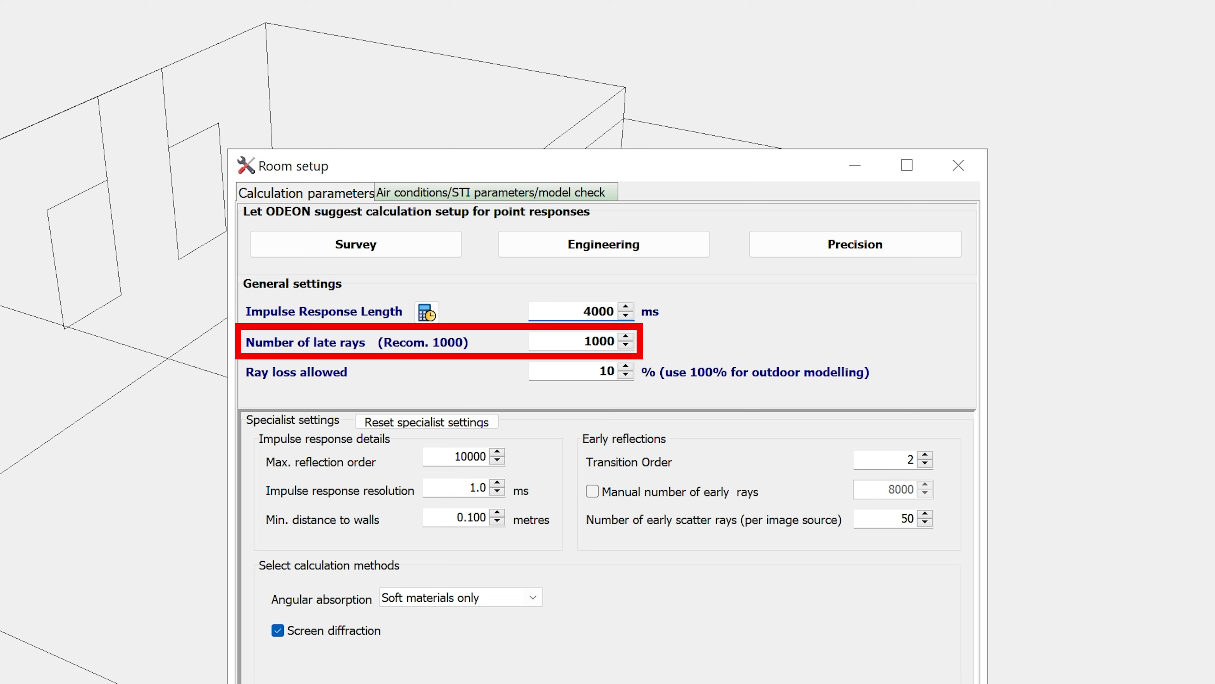
pyautogui.press('Tab')
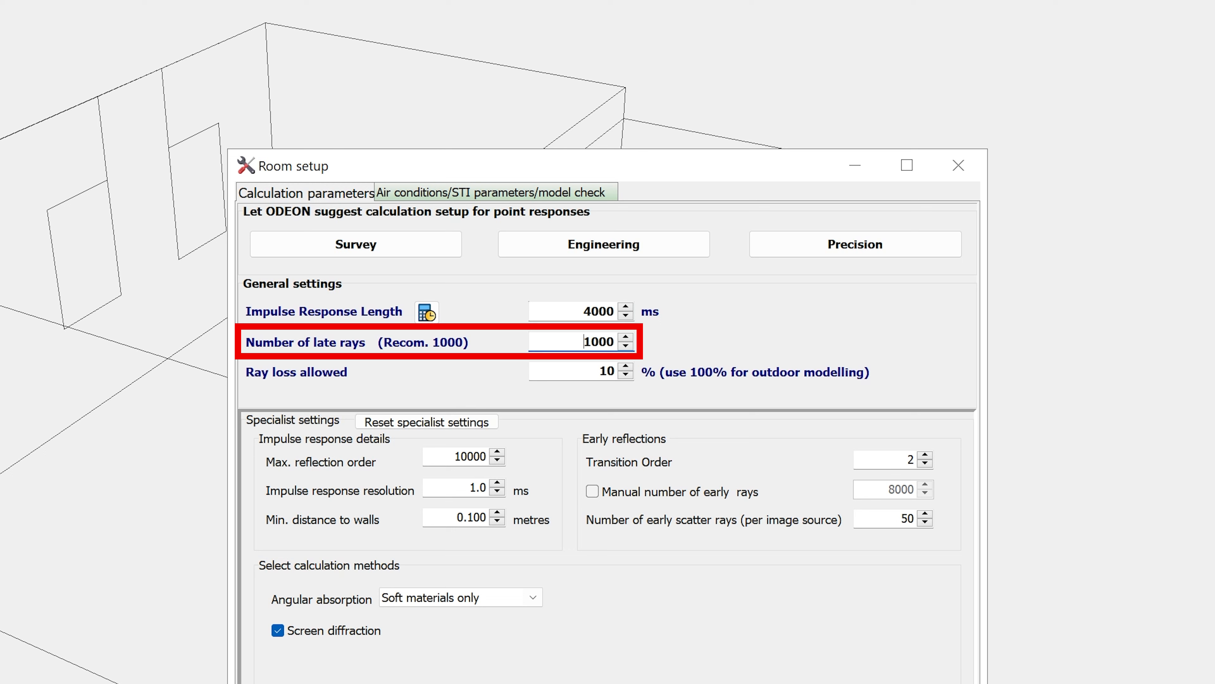
pyautogui.write('2000')
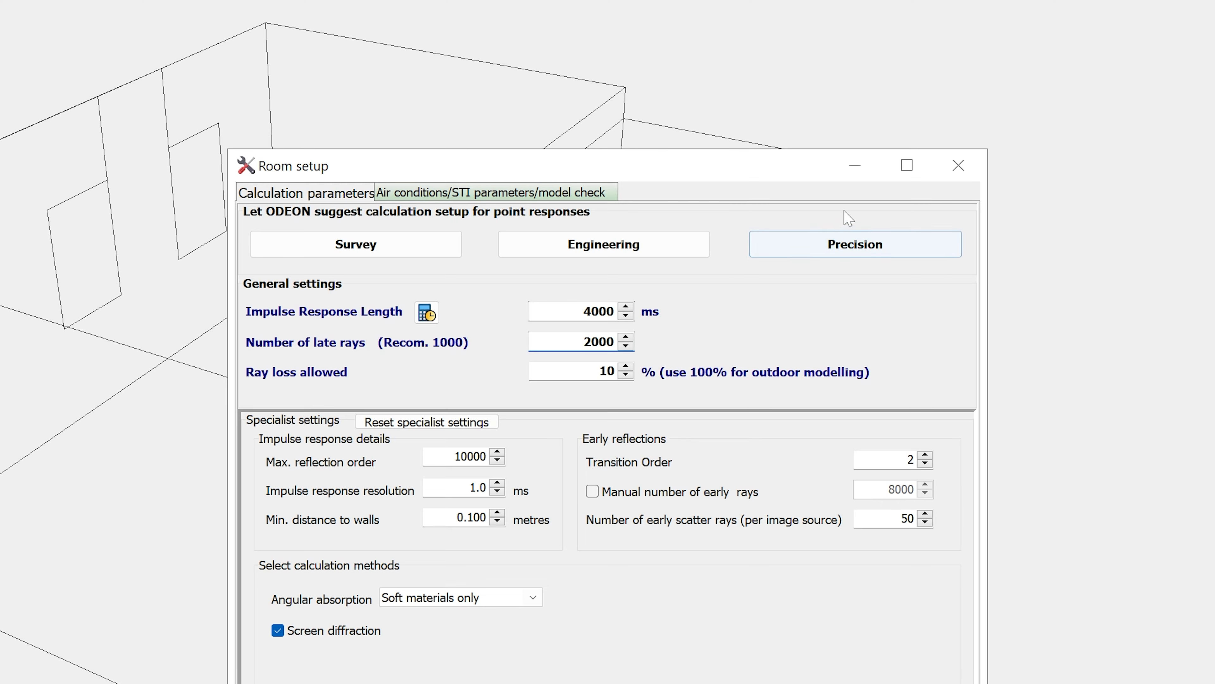
pyautogui.click(958, 166)
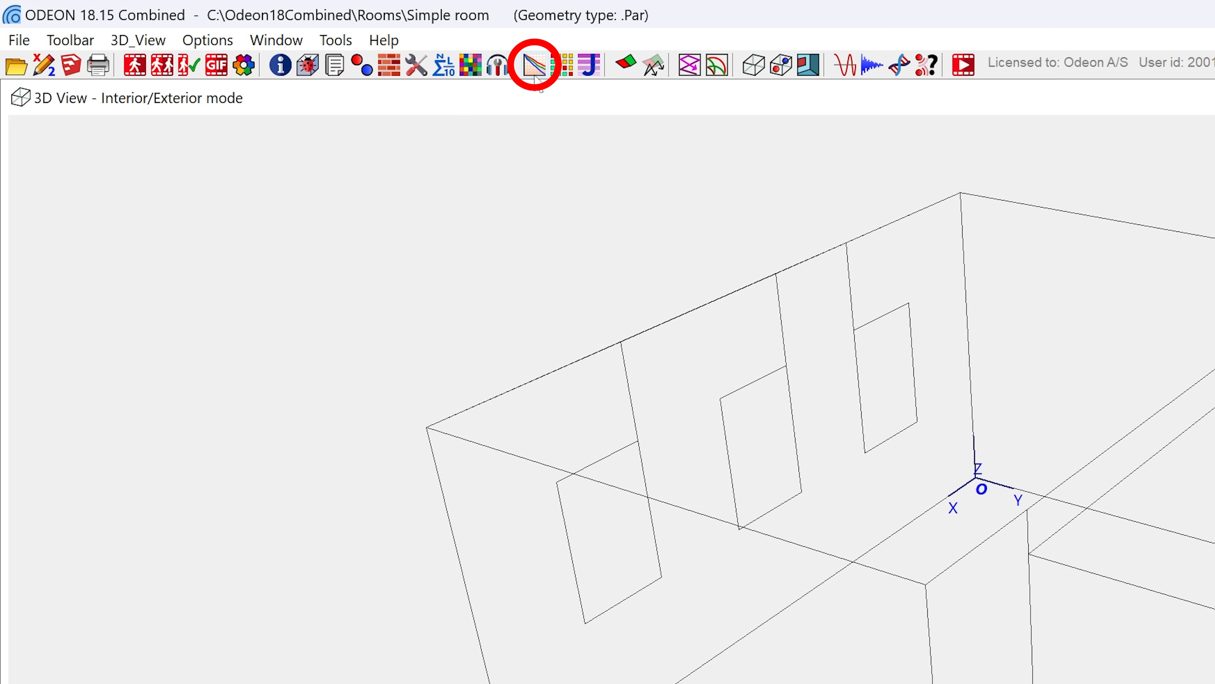
# - Run the global reverberation time estimate for P1 Main source, finish the calculation and derive its results
pyautogui.click(535, 65)
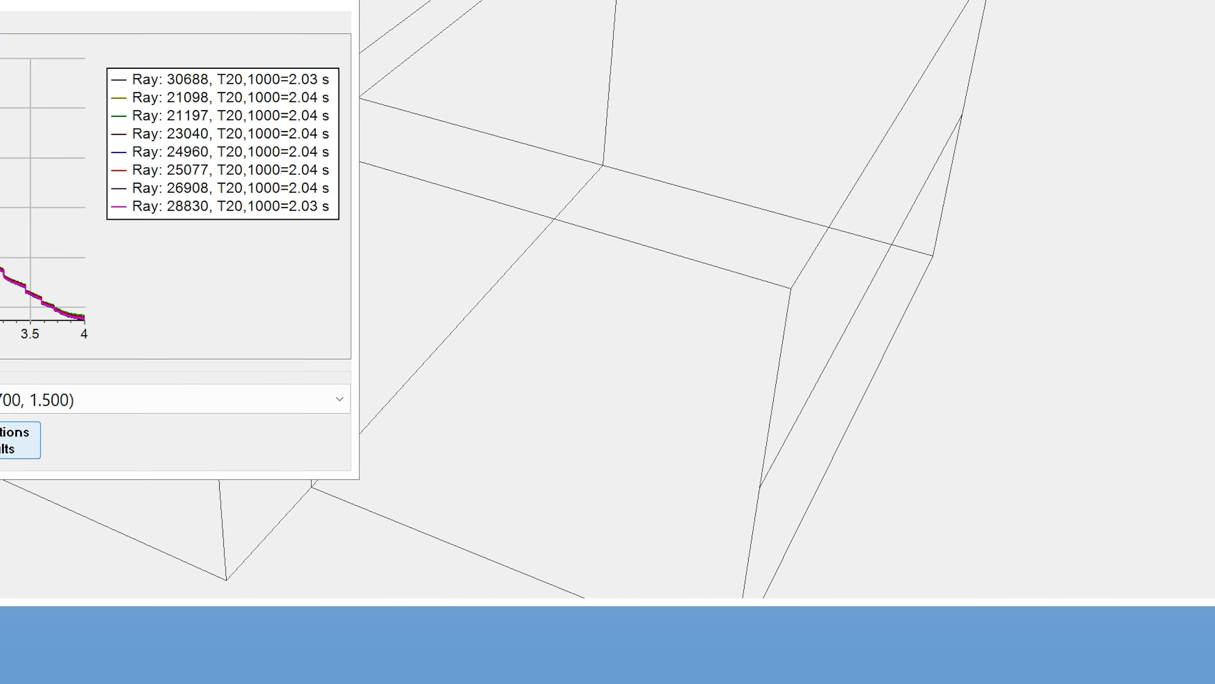
pyautogui.click(9, 439)
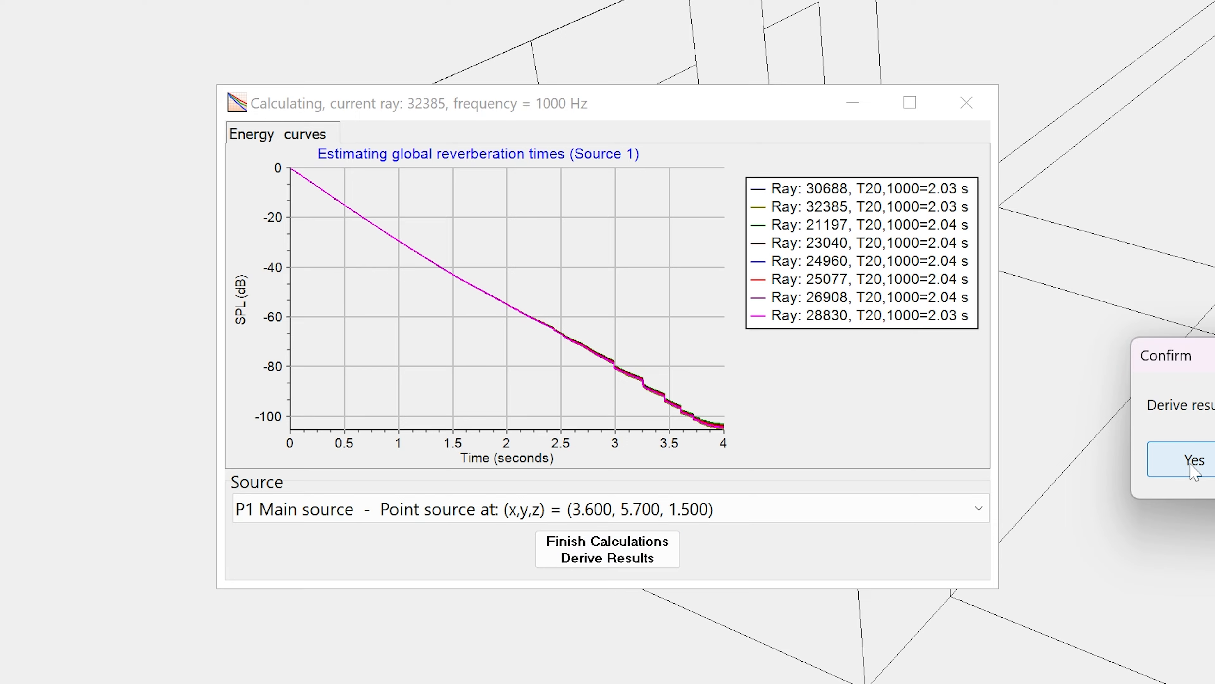
pyautogui.click(554, 358)
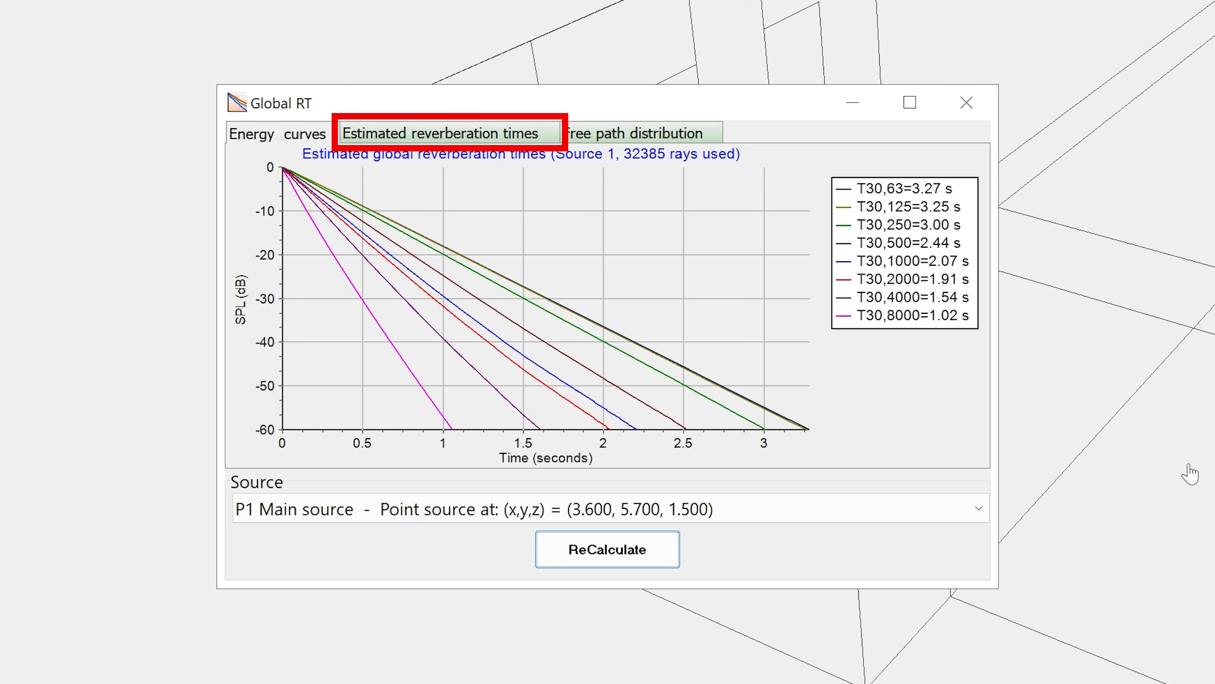
# - Copy the estimated reverberation times chart and paste it into the blank Word document
pyautogui.click(450, 139)
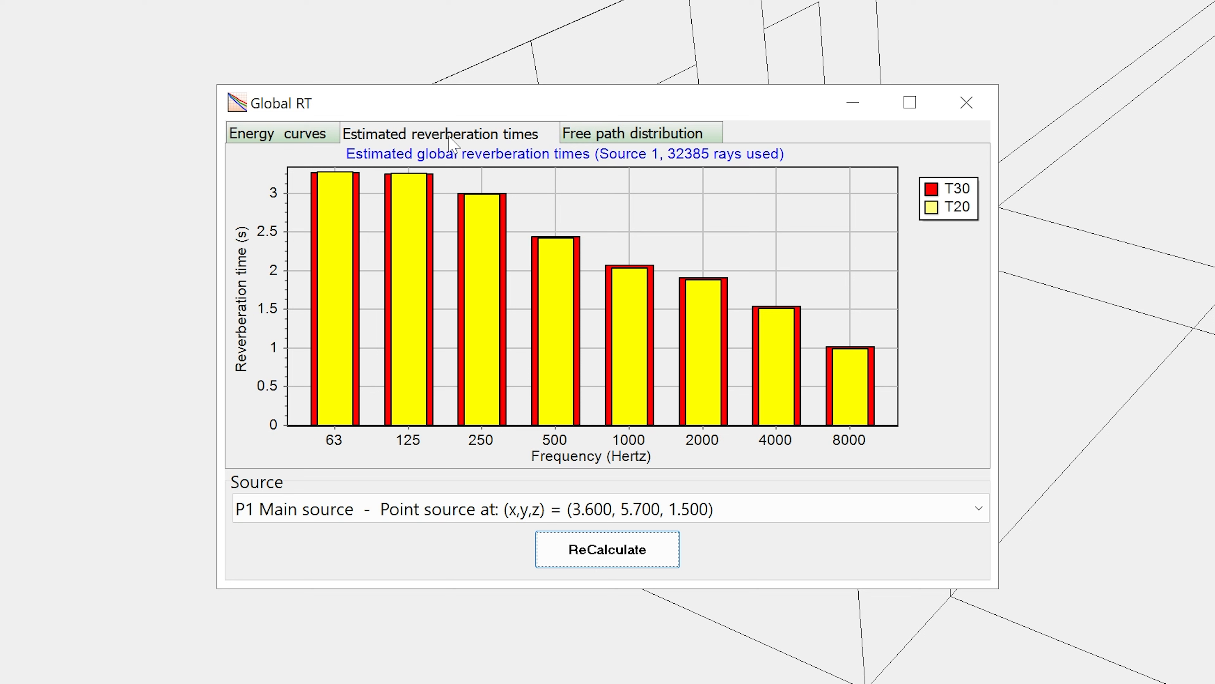
pyautogui.hotkey('ctrl', 'c')
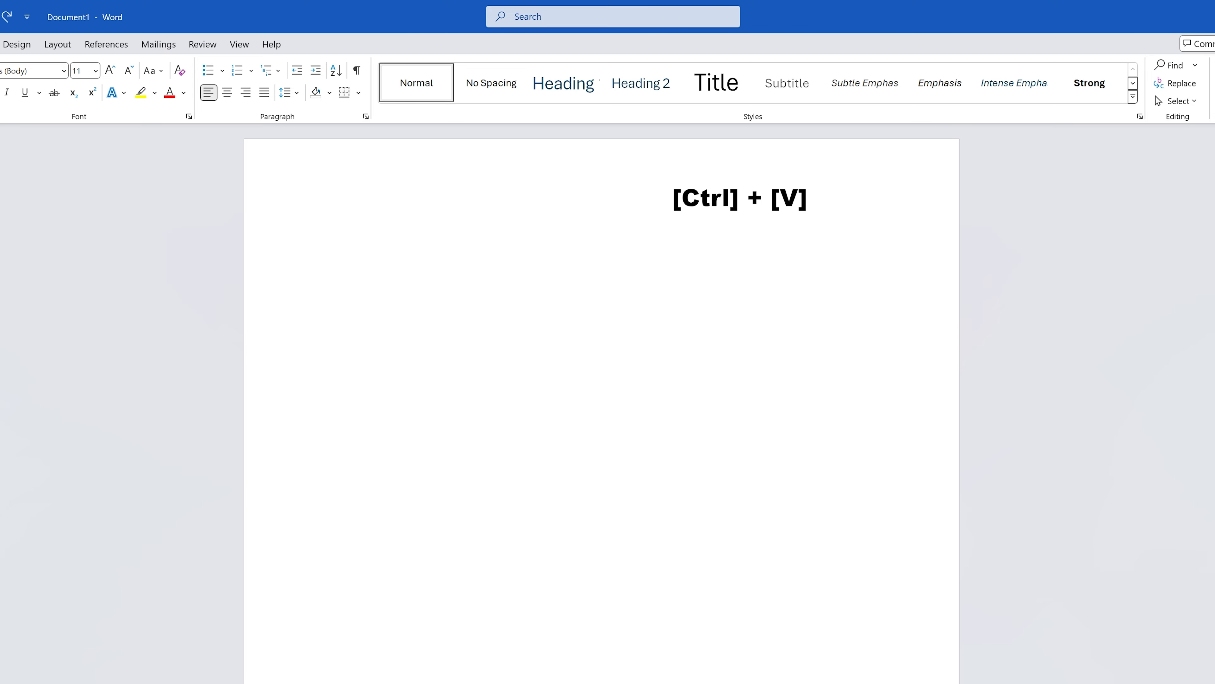
pyautogui.hotkey('ctrl', 'v')
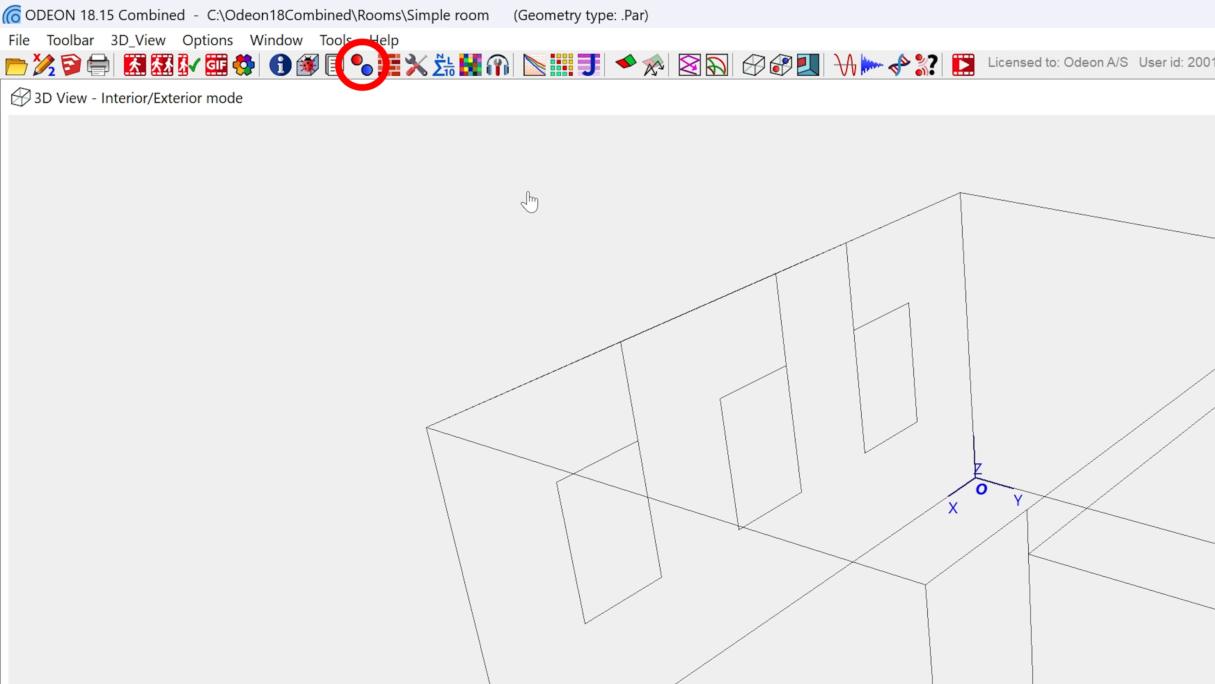
# - Back in ODEON, add a receiver described as "Main receiver" at about X 4.8, Y 2.7, Z 1.35 m and close the source-receiver list
pyautogui.click(363, 66)
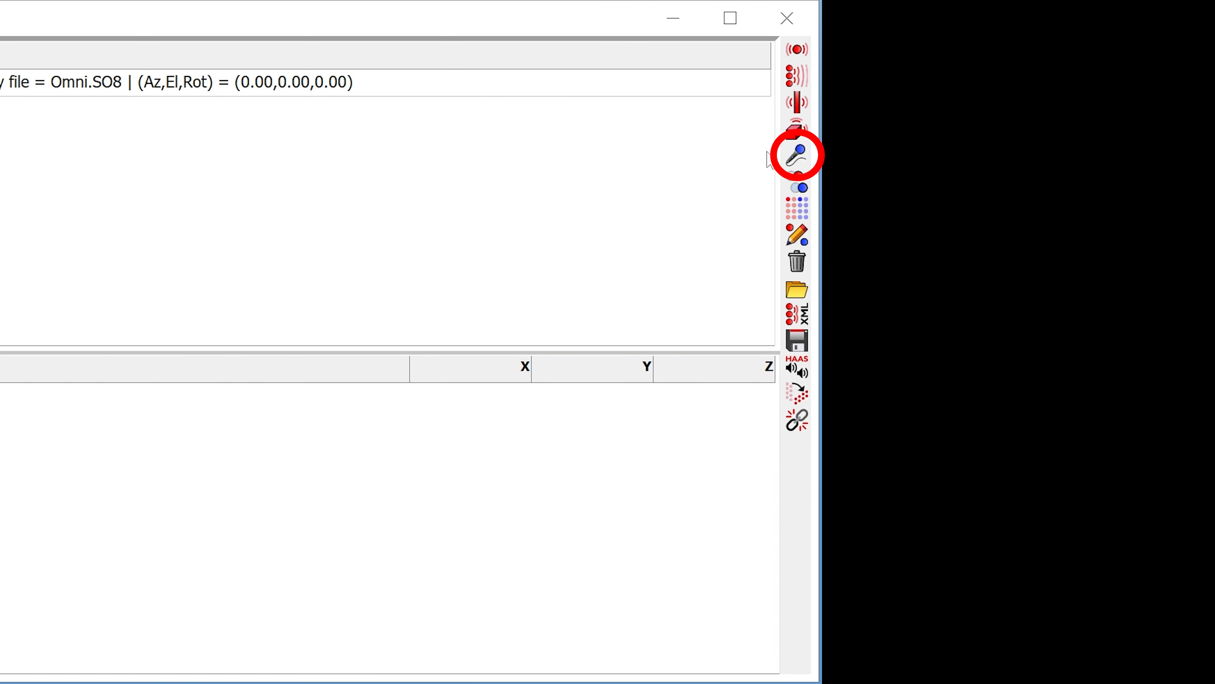
pyautogui.click(799, 158)
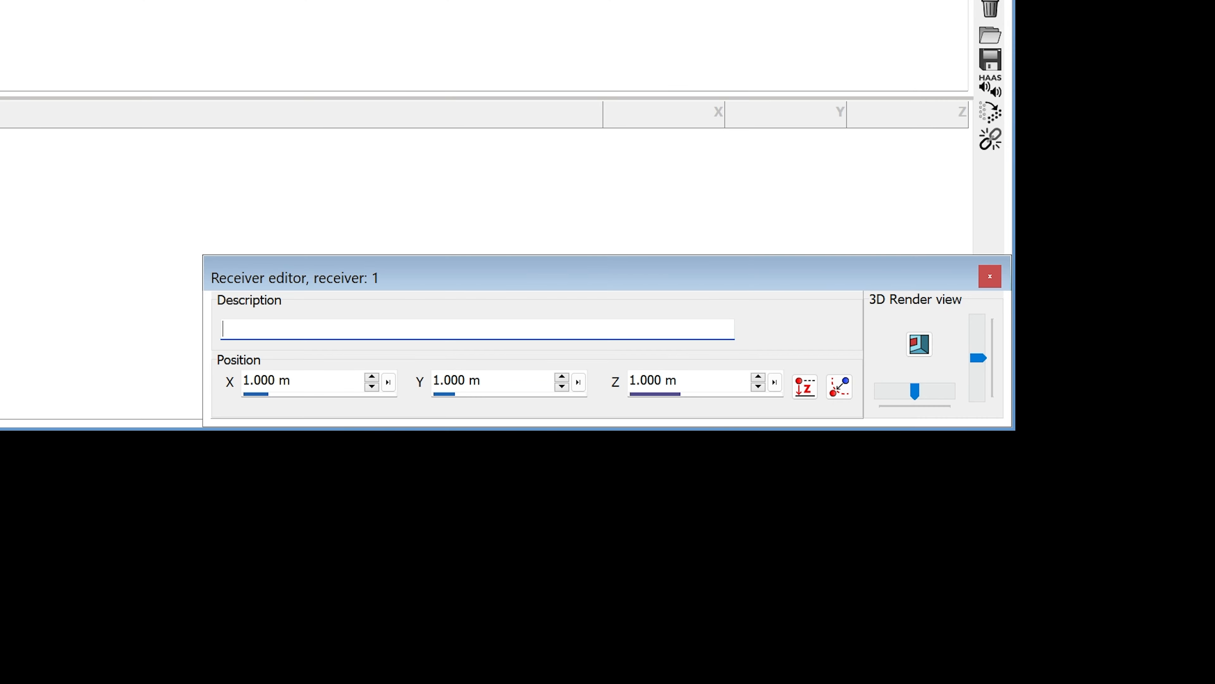
pyautogui.write('Main receiver')
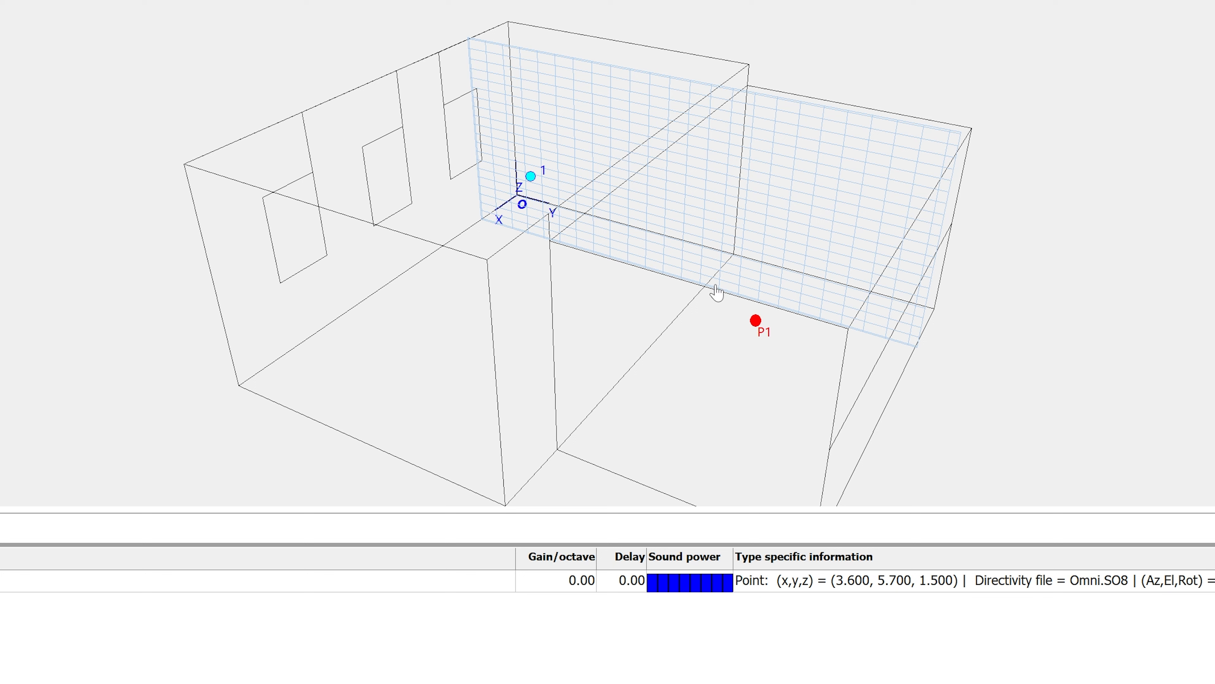
pyautogui.click(623, 185)
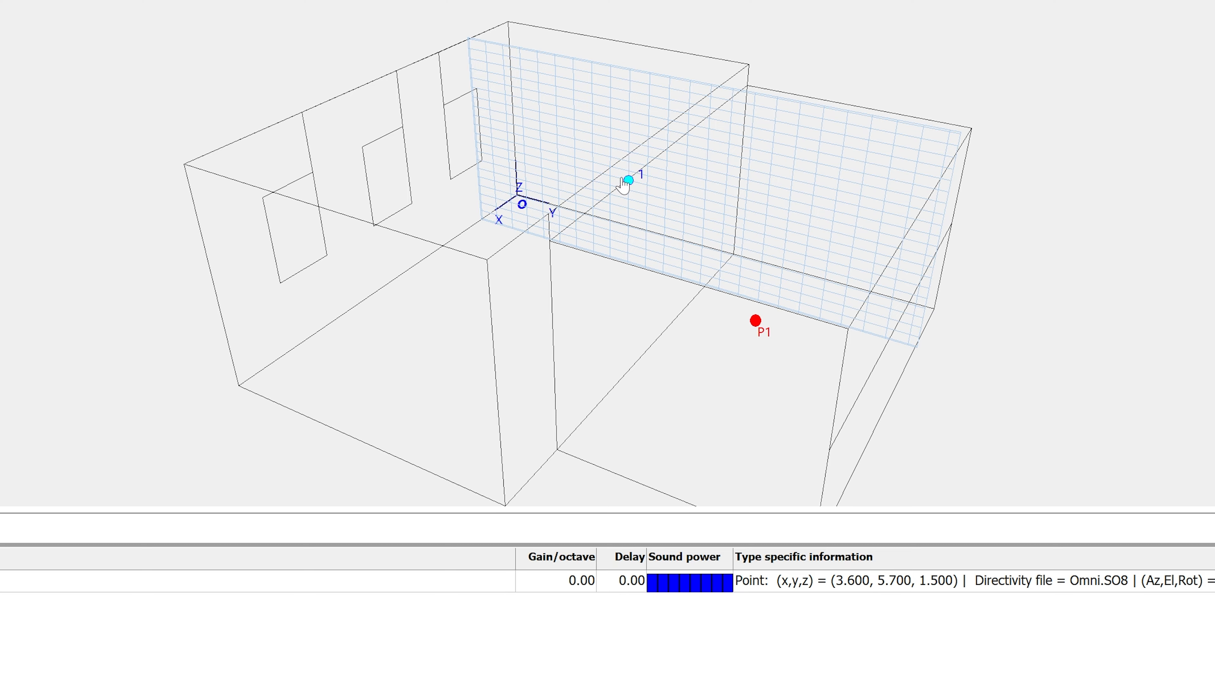
pyautogui.moveTo(623, 185); pyautogui.dragTo(473, 115)
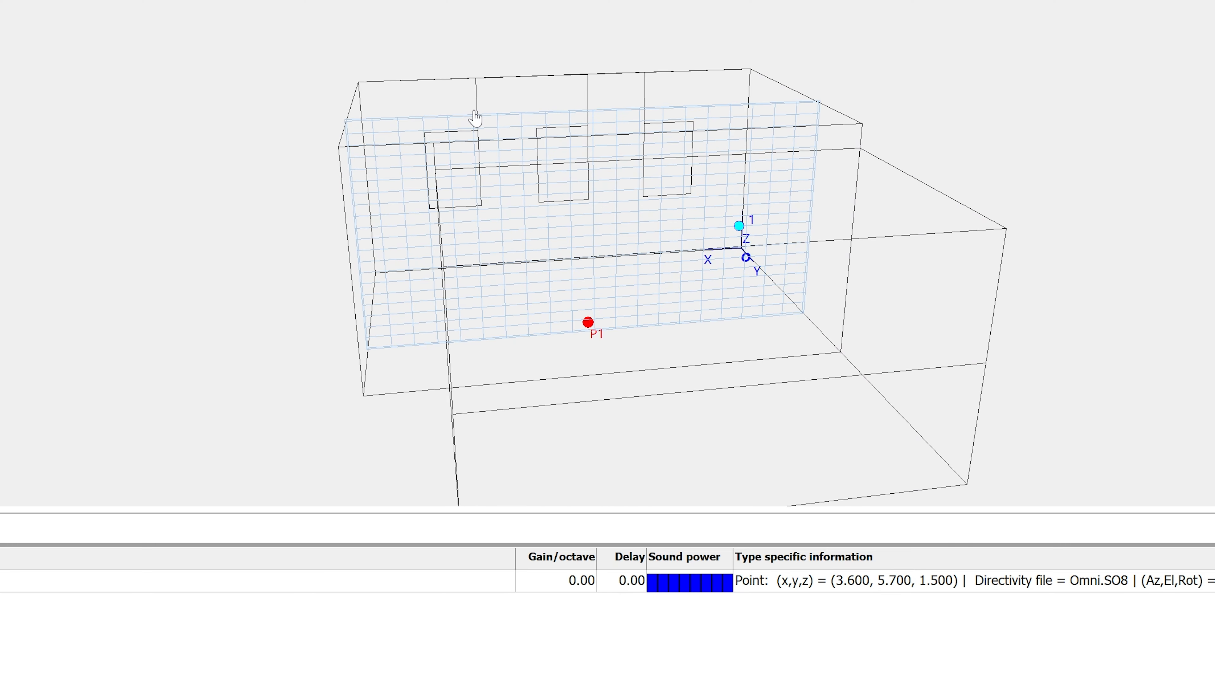
pyautogui.click(454, 246)
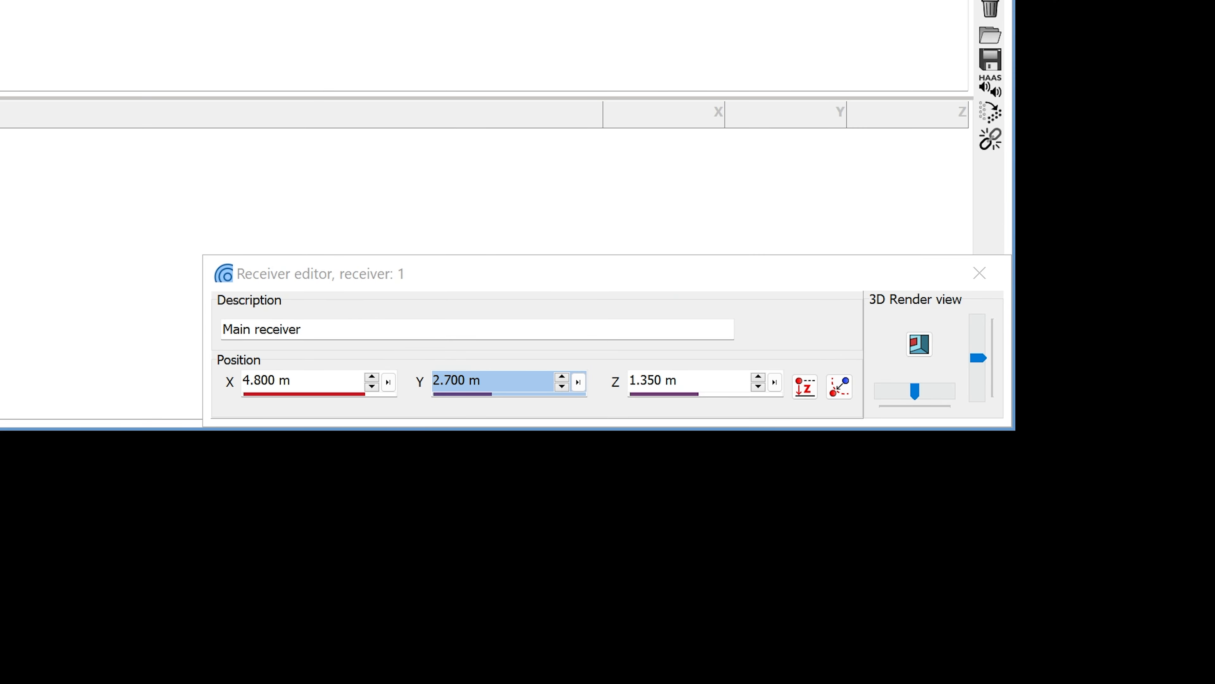
pyautogui.click(987, 280)
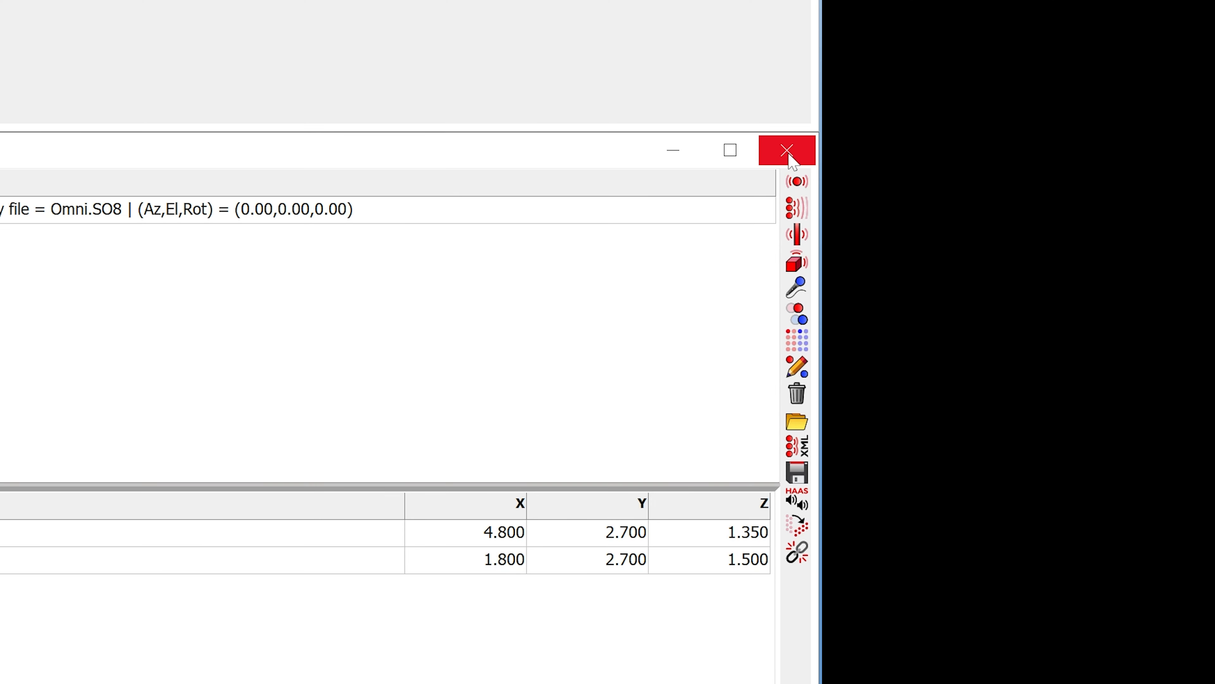
pyautogui.click(789, 153)
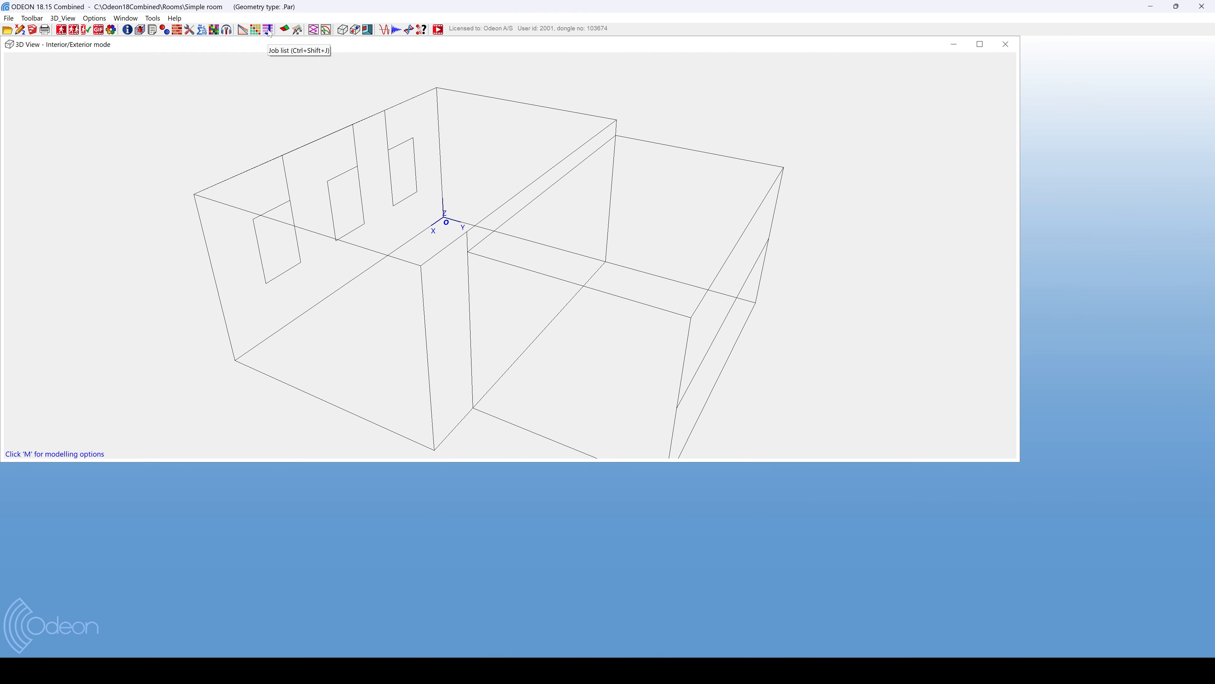
# - In the job list, describe job 1 as "Source 1" and activate P1 Main source for it
pyautogui.click(590, 67)
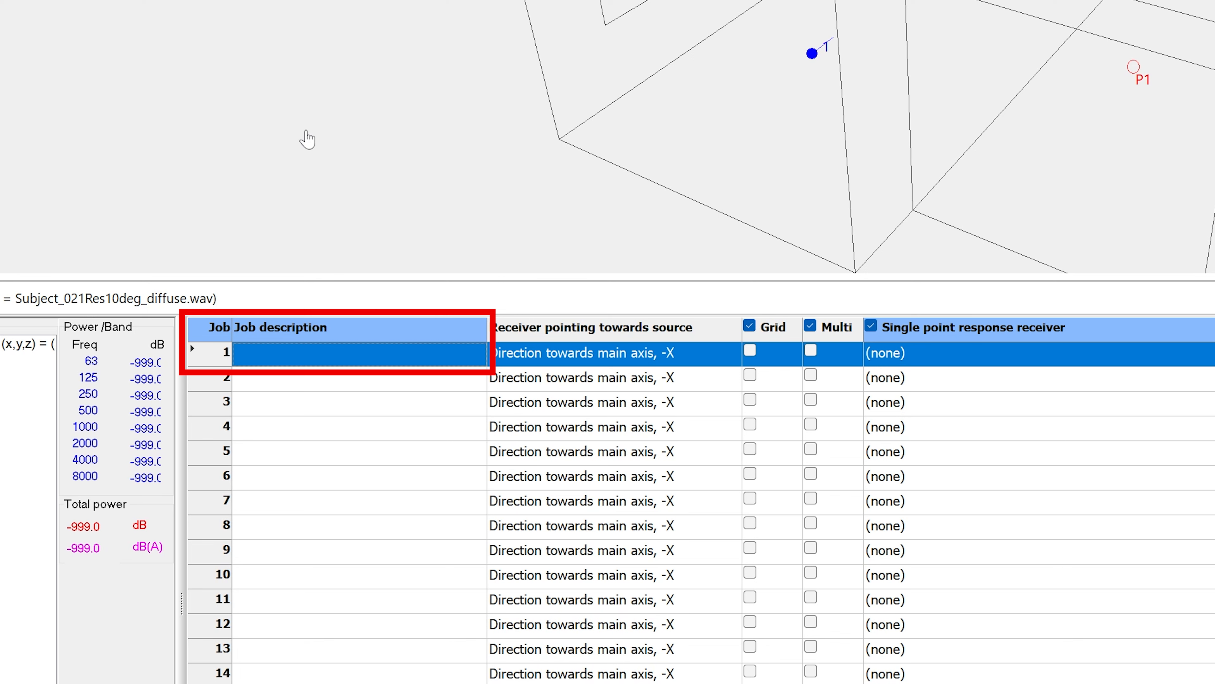
pyautogui.click(345, 355)
pyautogui.write('Source 1')
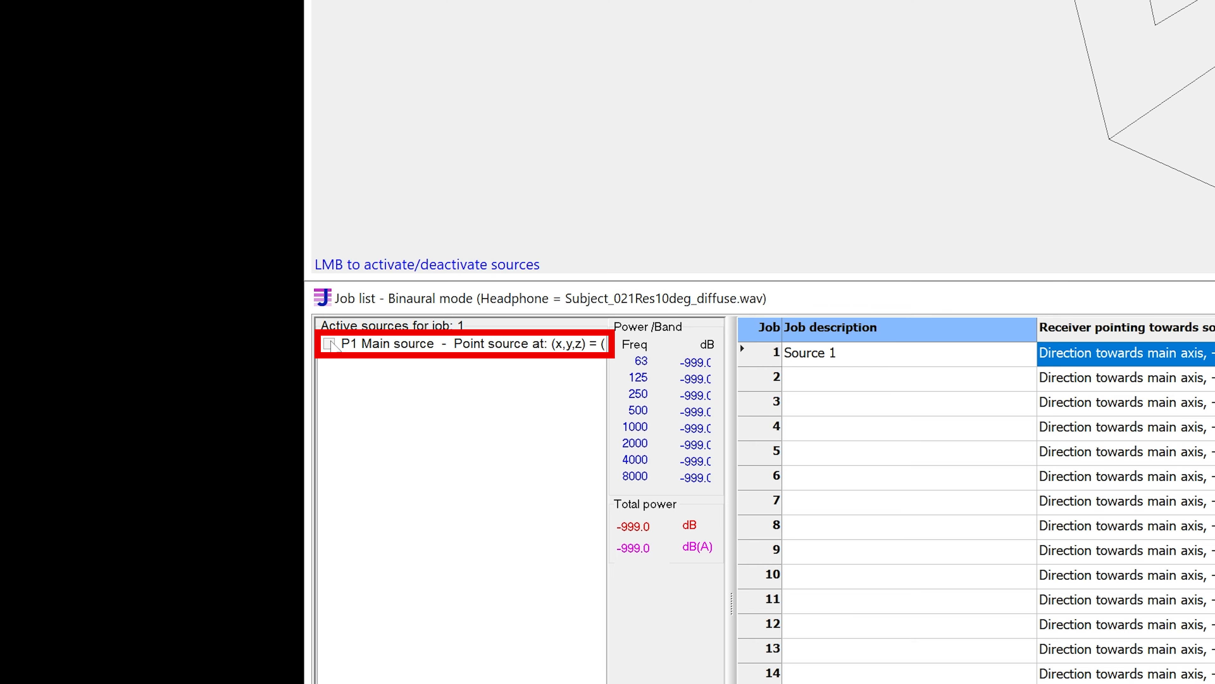
pyautogui.click(330, 343)
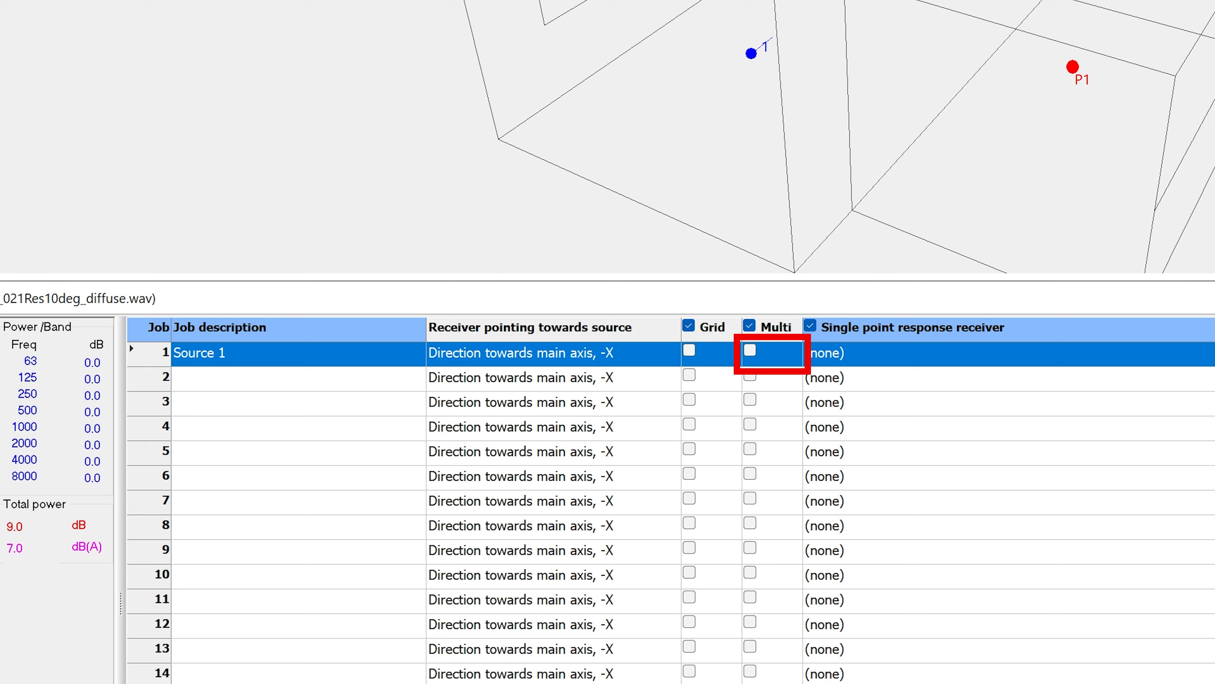
# - Enable the multi point response calculation for job 1, "Source 1", in the job list
pyautogui.click(750, 351)
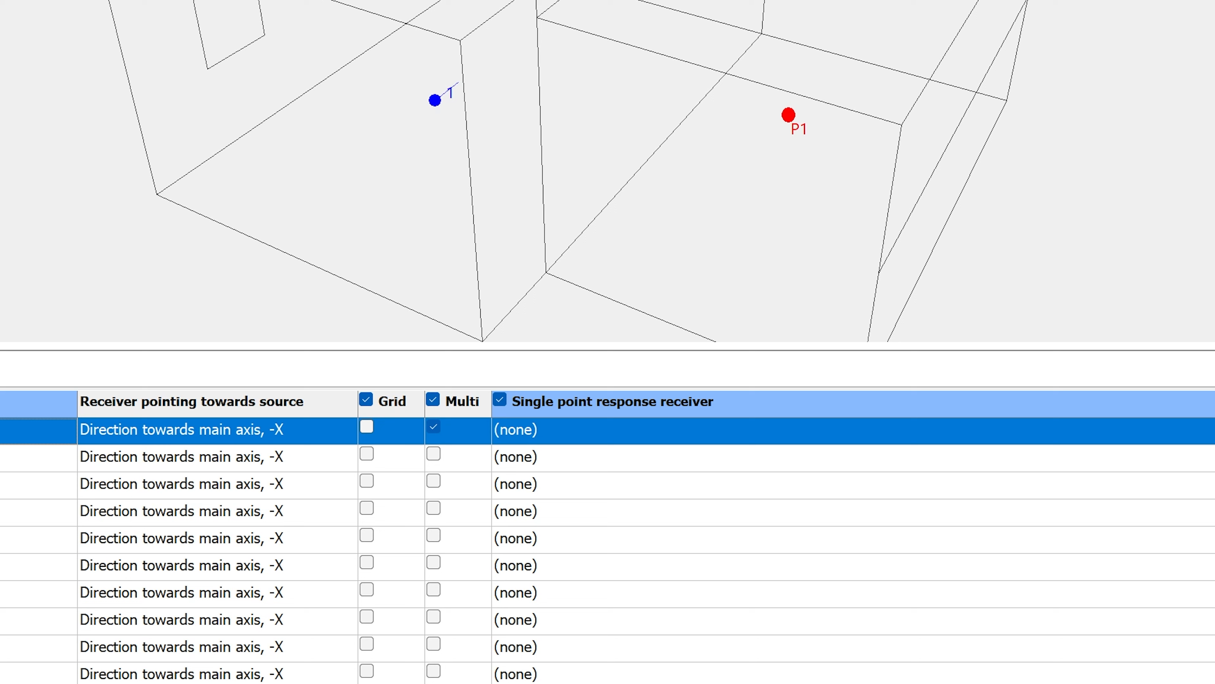
pyautogui.click(611, 373)
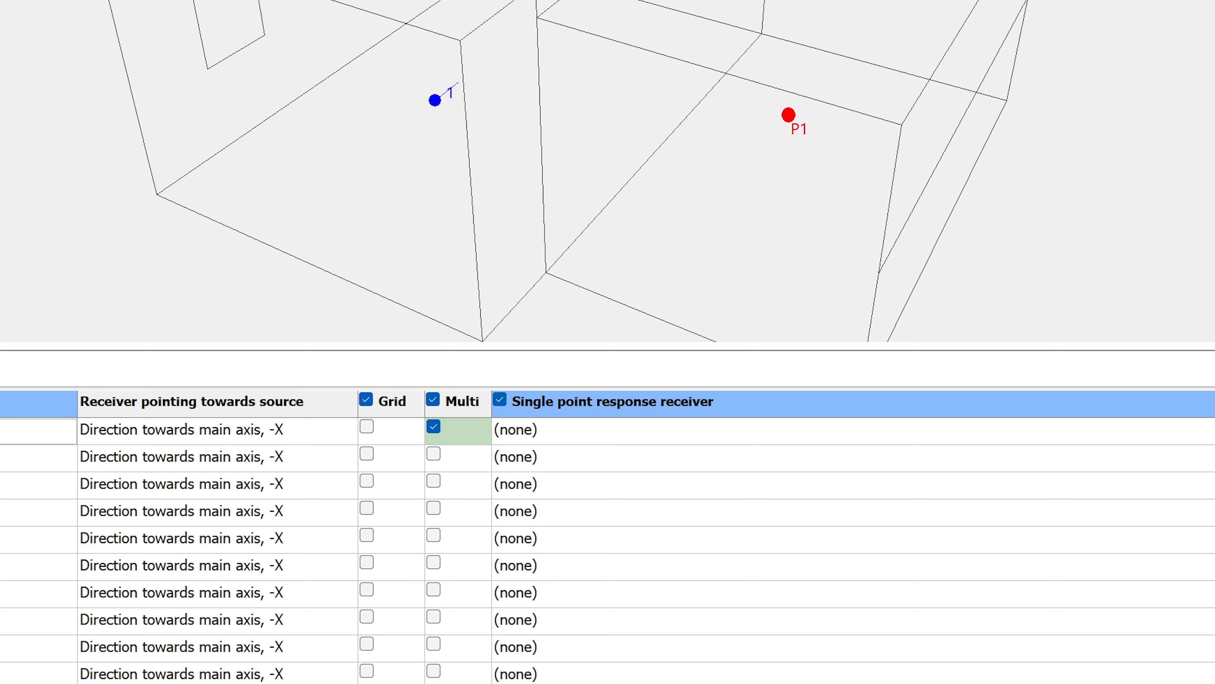
pyautogui.click(578, 433)
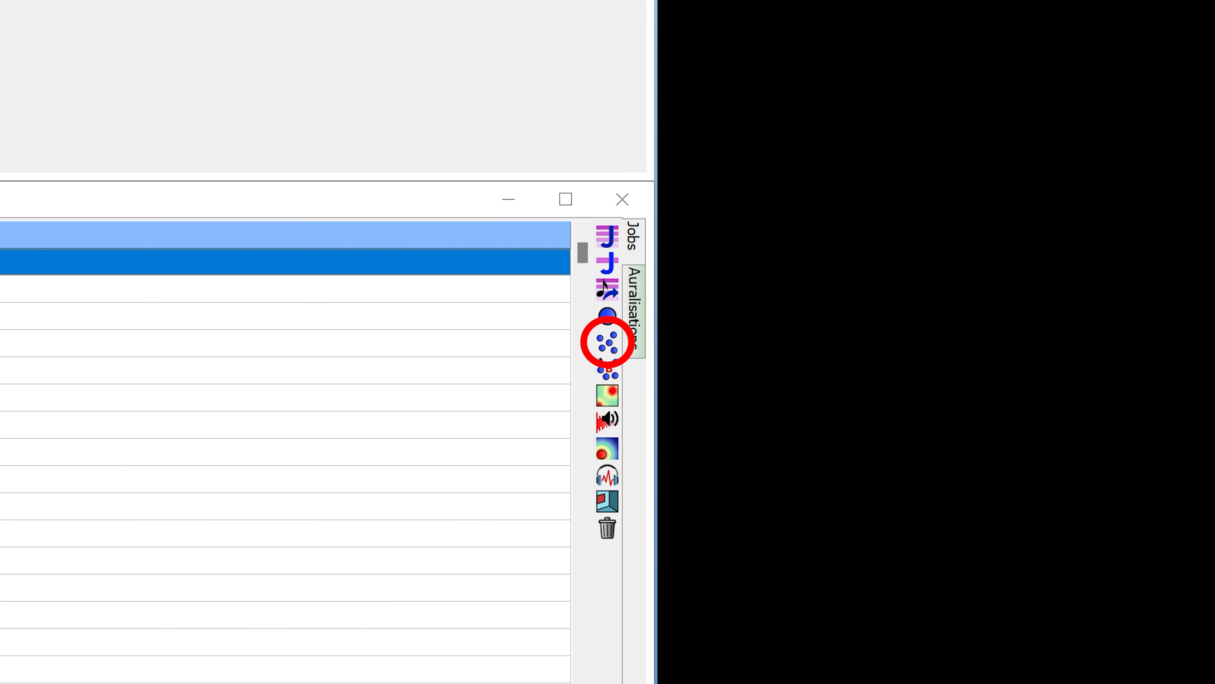
# - Open job 1's multi point response results and examine the energy parameters listed for the Main receiver and Alt receiver
pyautogui.click(608, 343)
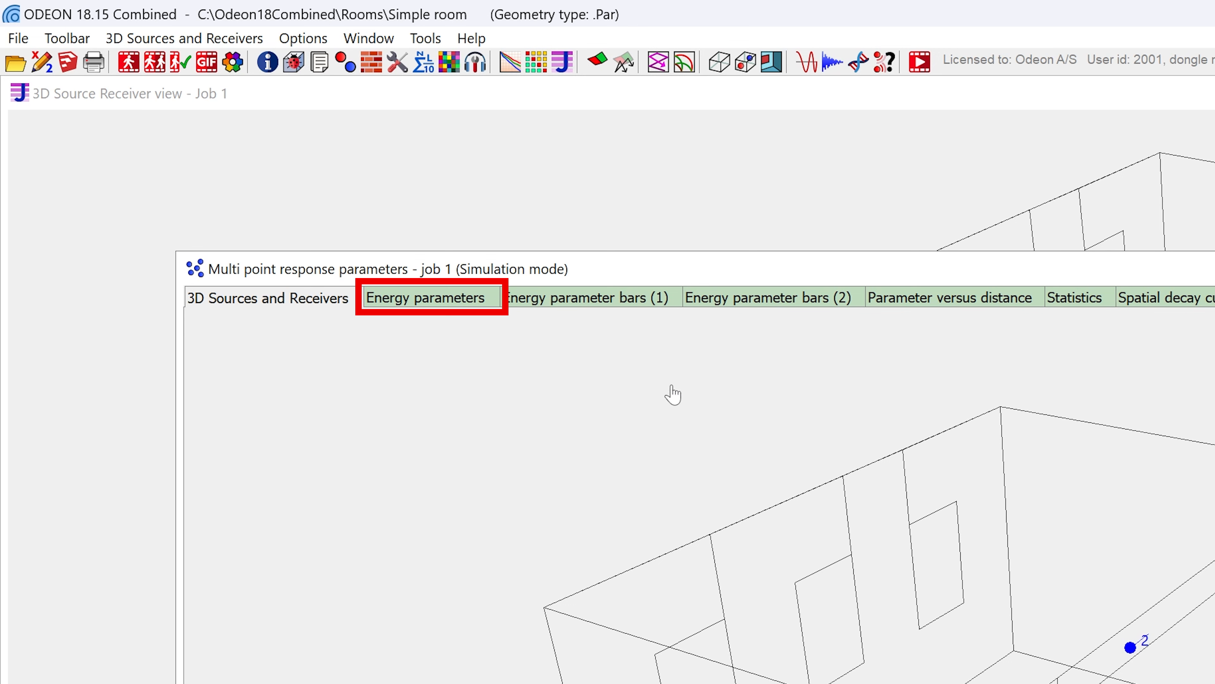
pyautogui.click(427, 301)
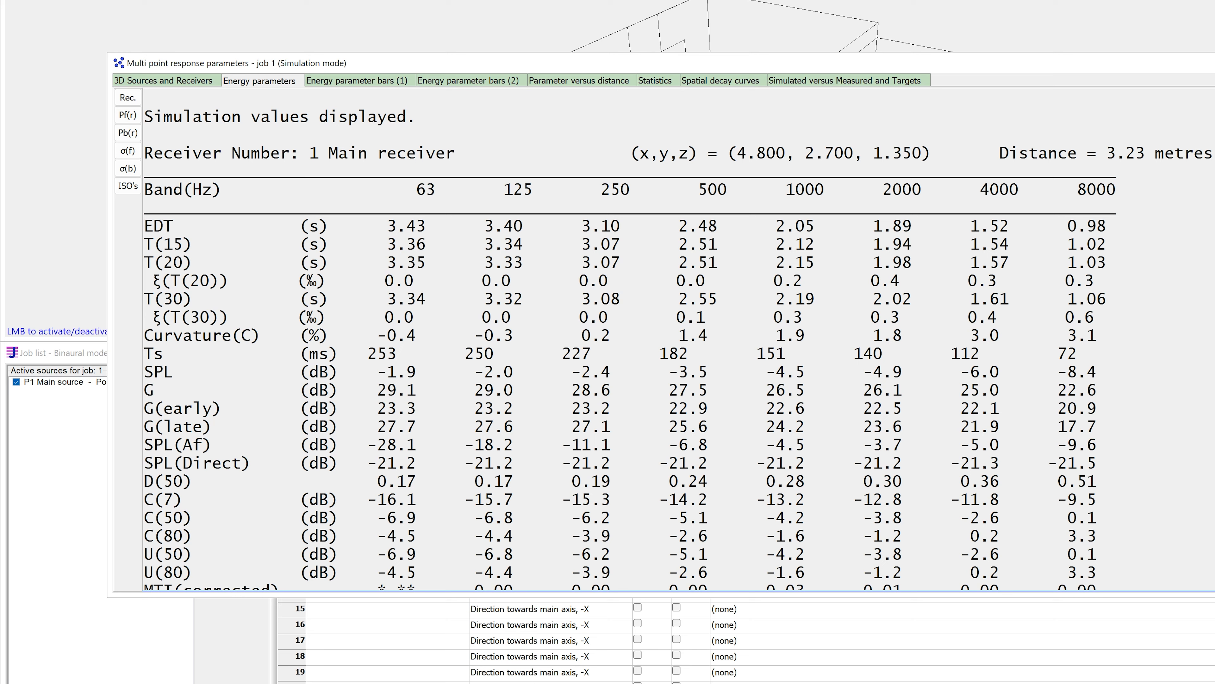
pyautogui.scroll(-15, 622, 335)
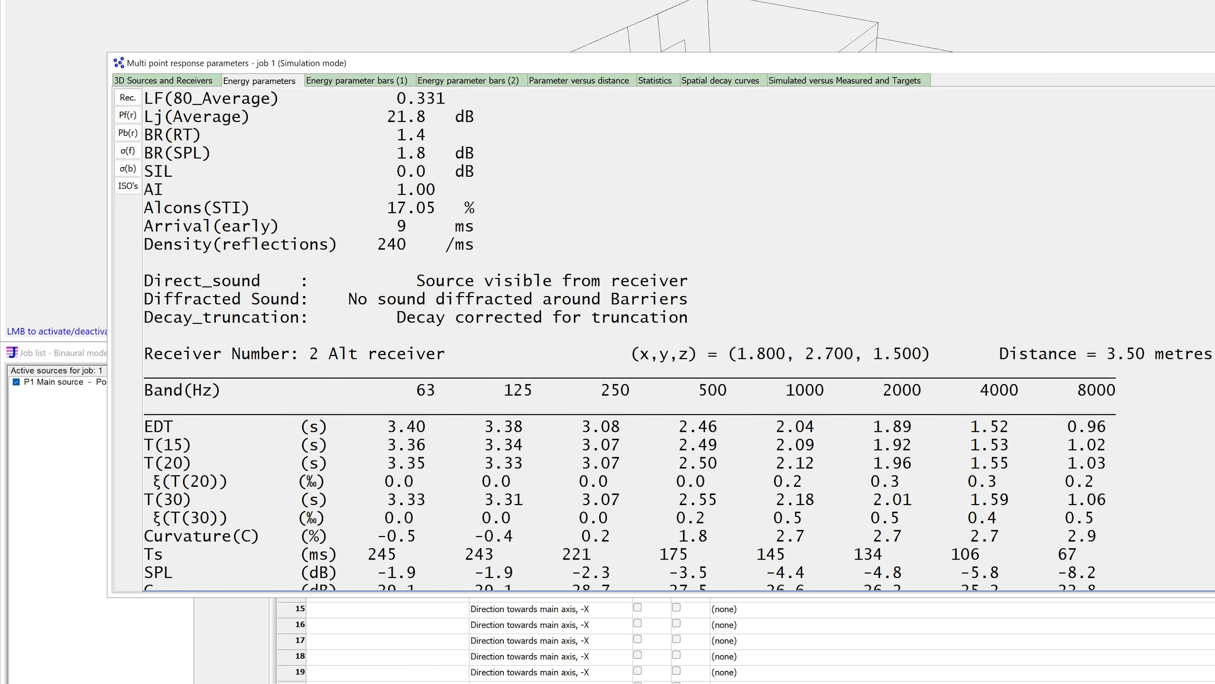
pyautogui.scroll(-3, 622, 335)
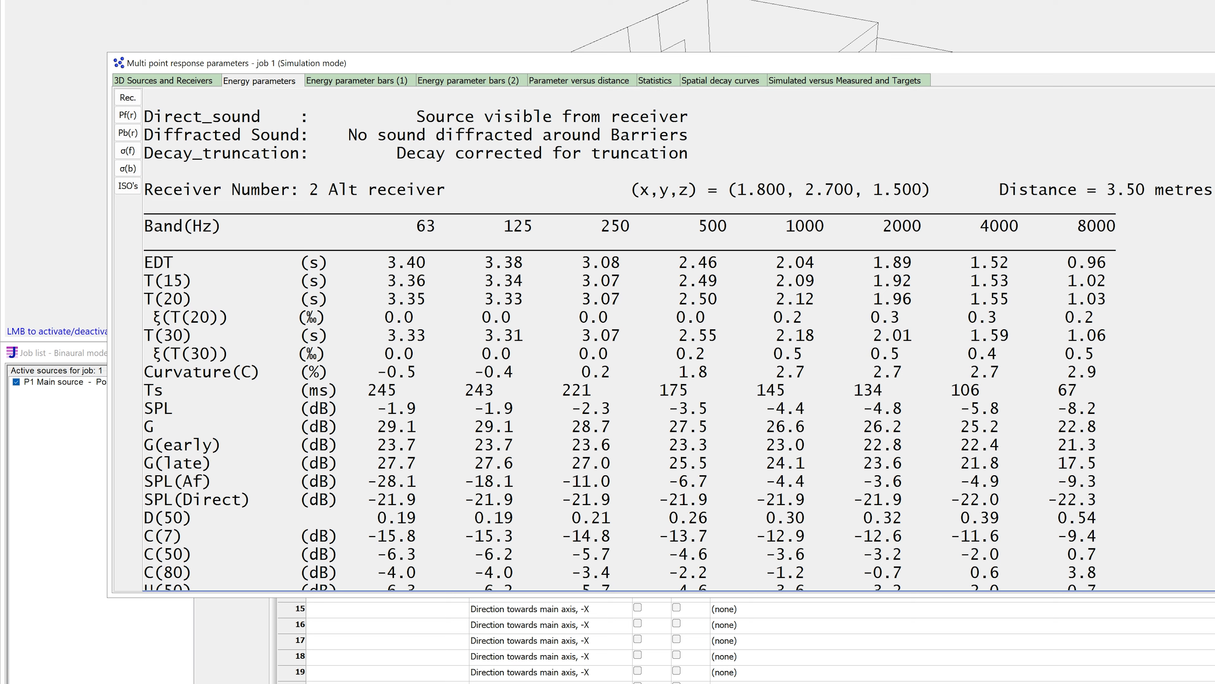
# - Copy the energy parameters listing and paste it into the blank Excel worksheet starting at cell A1
pyautogui.hotkey('ctrl', 'c')
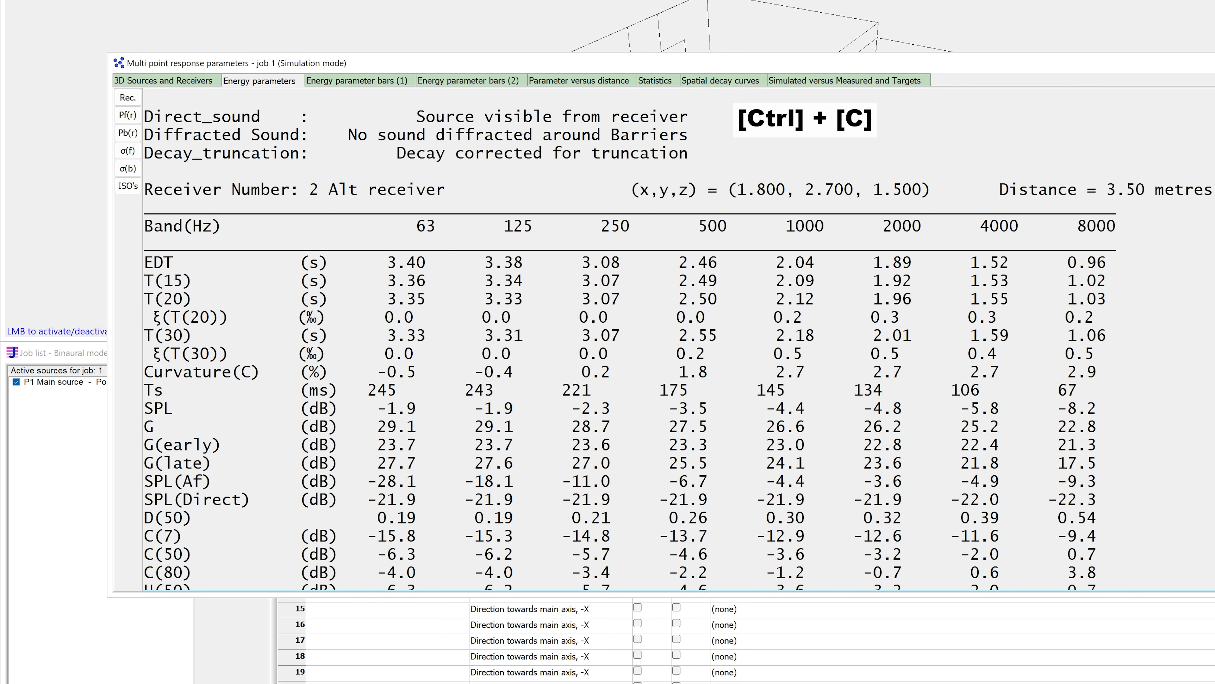
pyautogui.hotkey('ctrl', 'c')
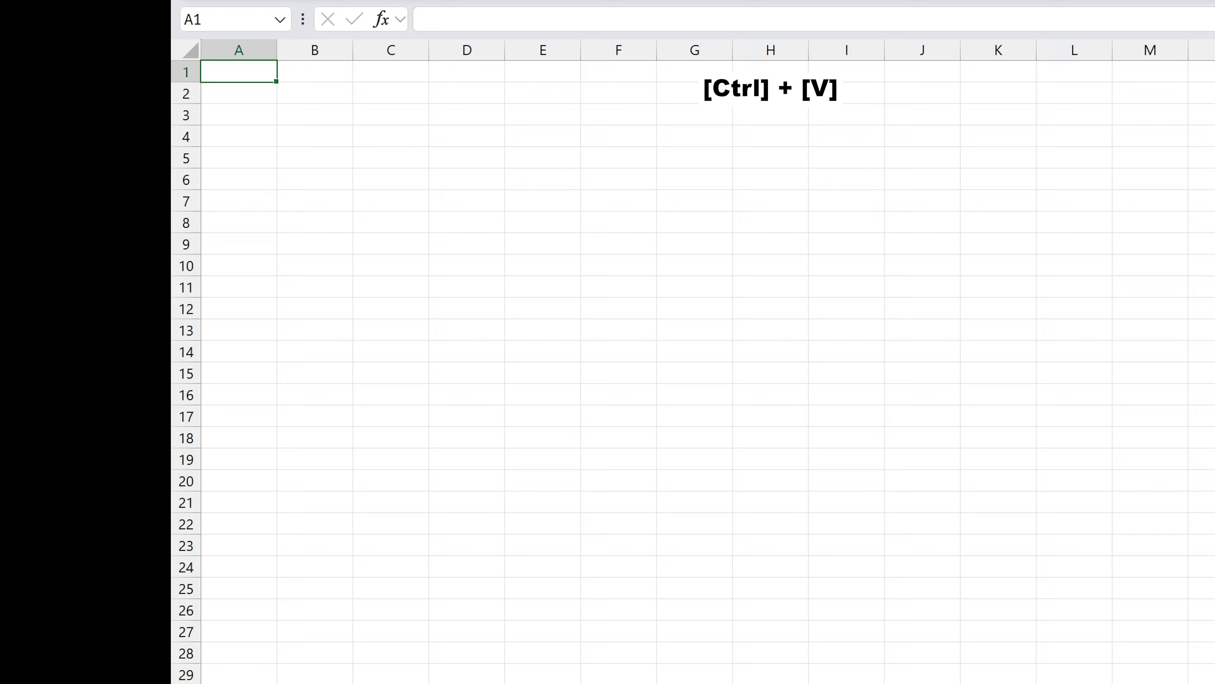
pyautogui.hotkey('ctrl', 'v')
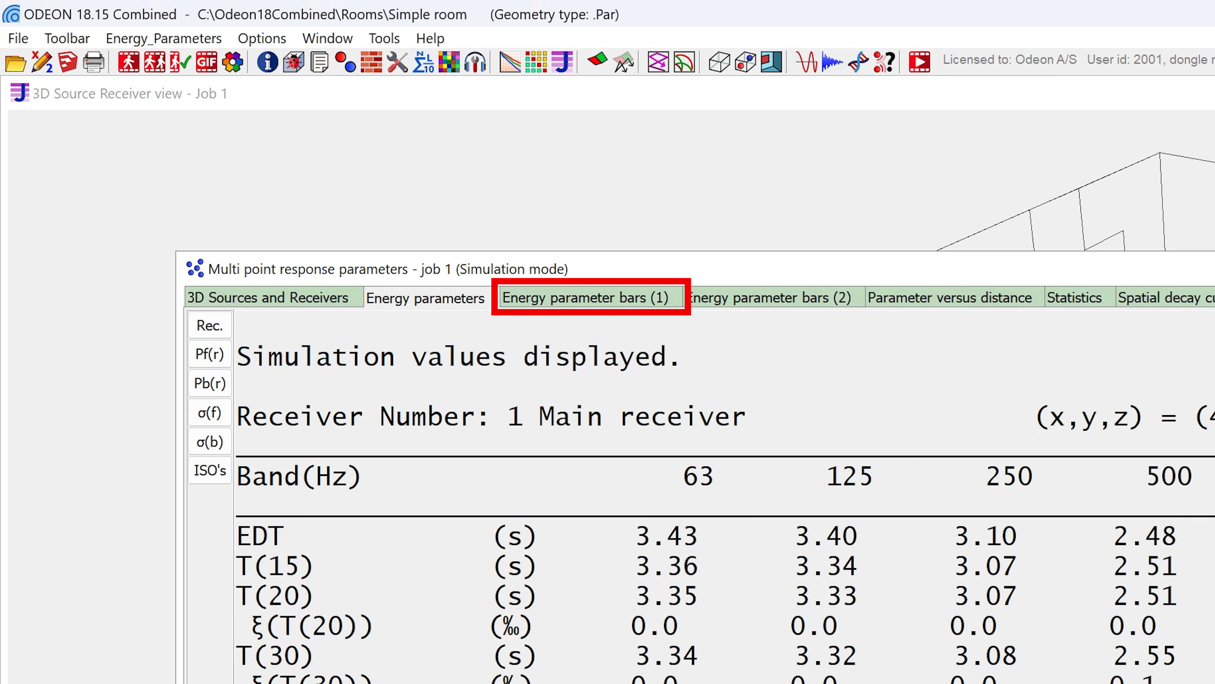
# - Back in ODEON, browse the parameters in the Energy parameter bars (1) chart, and paste the chart into the blank Word document
pyautogui.click(627, 304)
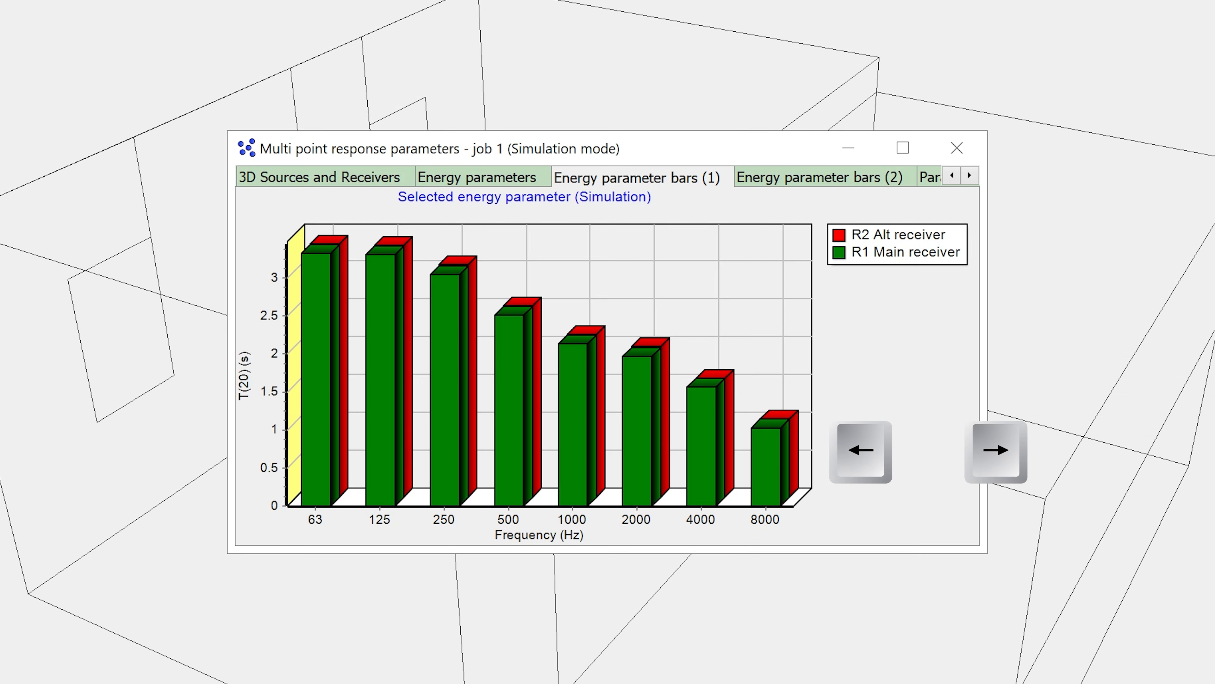
pyautogui.press('Right')
pyautogui.press('Right')
pyautogui.press('Right')
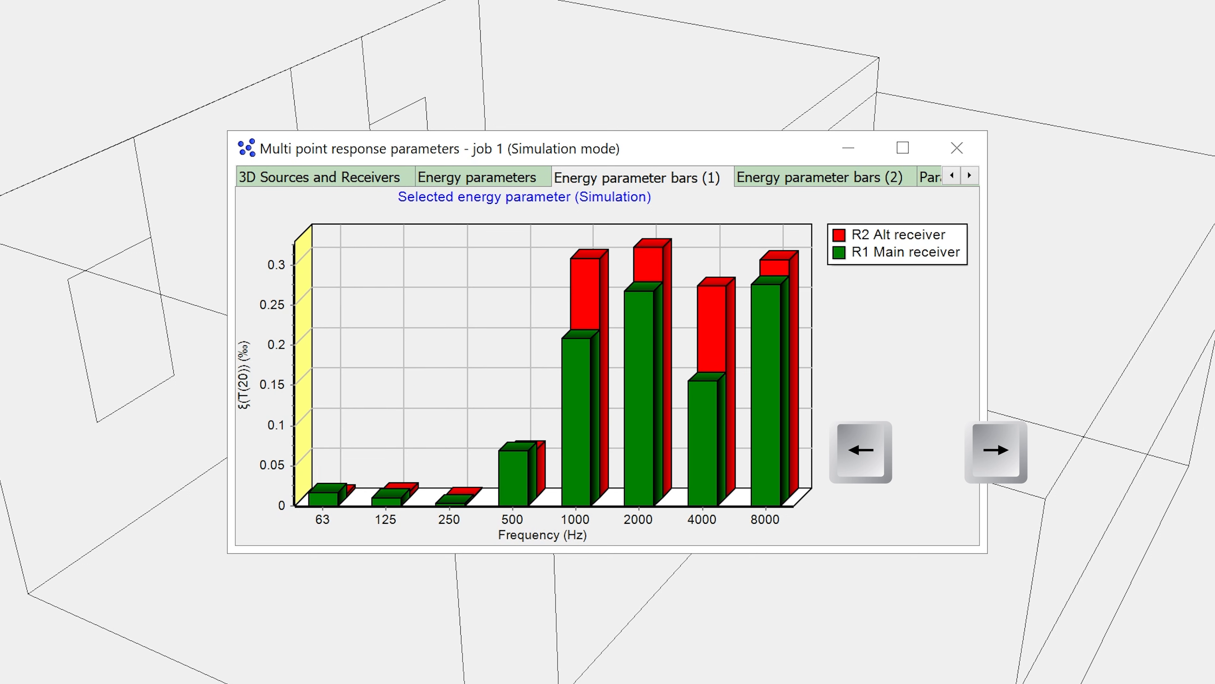
pyautogui.press('Left')
pyautogui.press('Left')
pyautogui.press('Left')
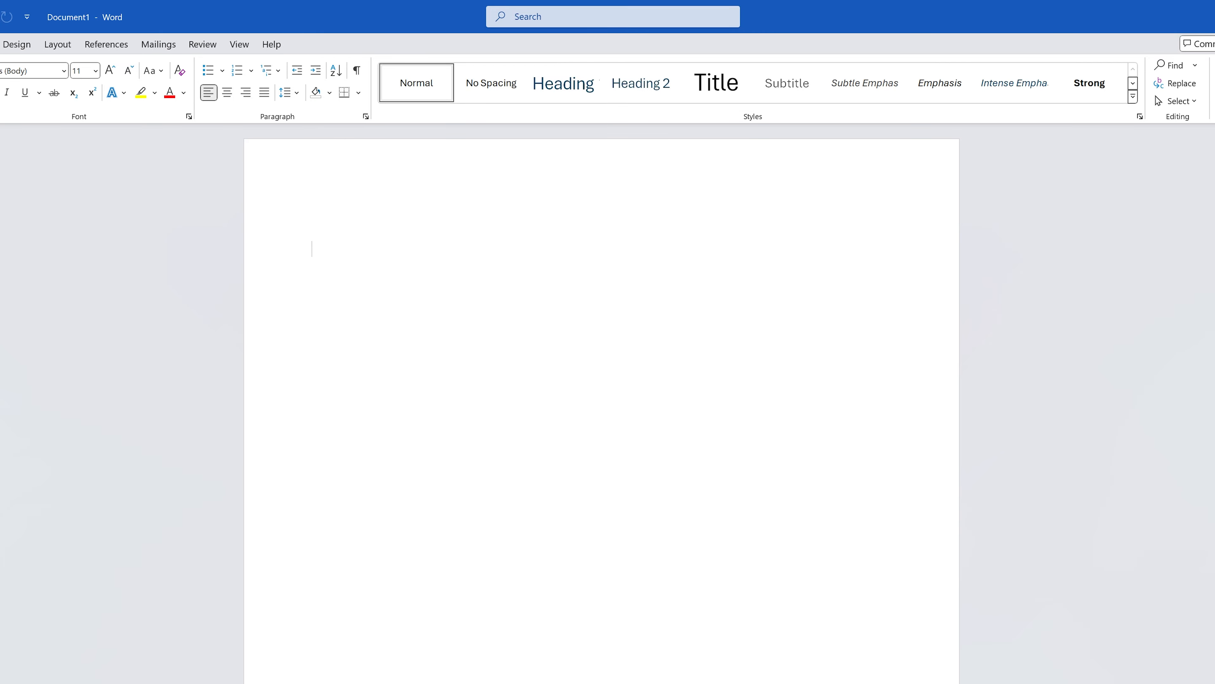
pyautogui.hotkey('ctrl', 'v')
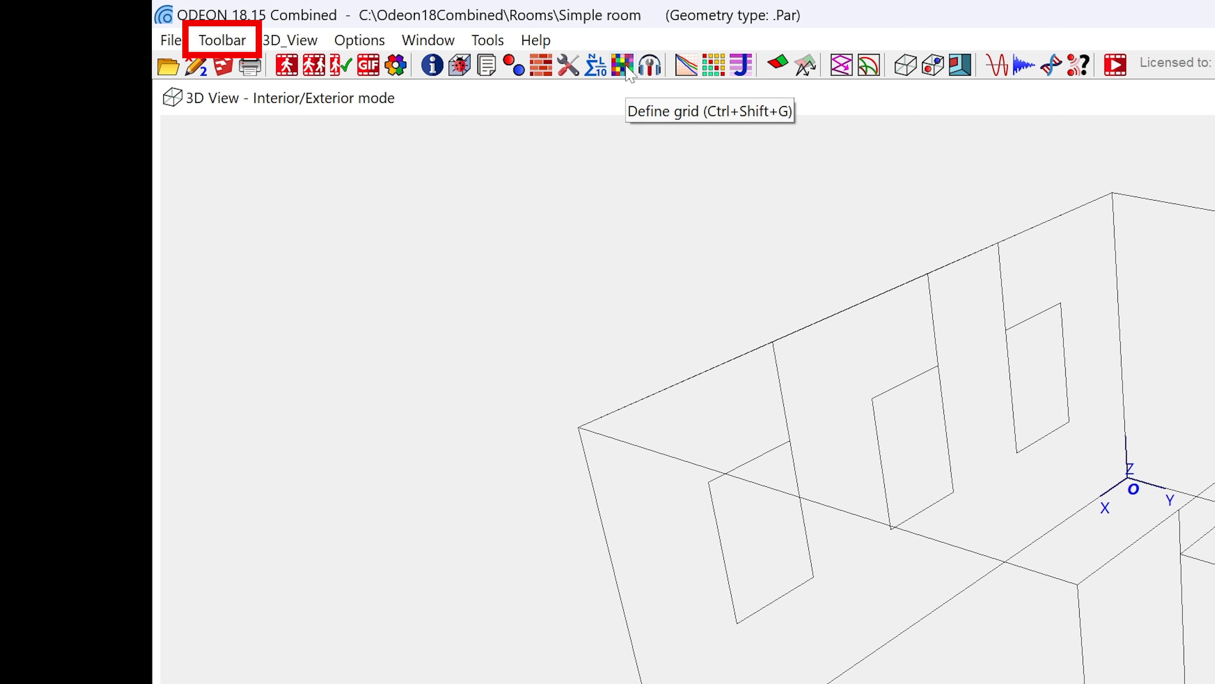
# - In ODEON, open the grid definition, step through the listed room surfaces and highlight surface 9, the 24 m² floor
pyautogui.click(218, 41)
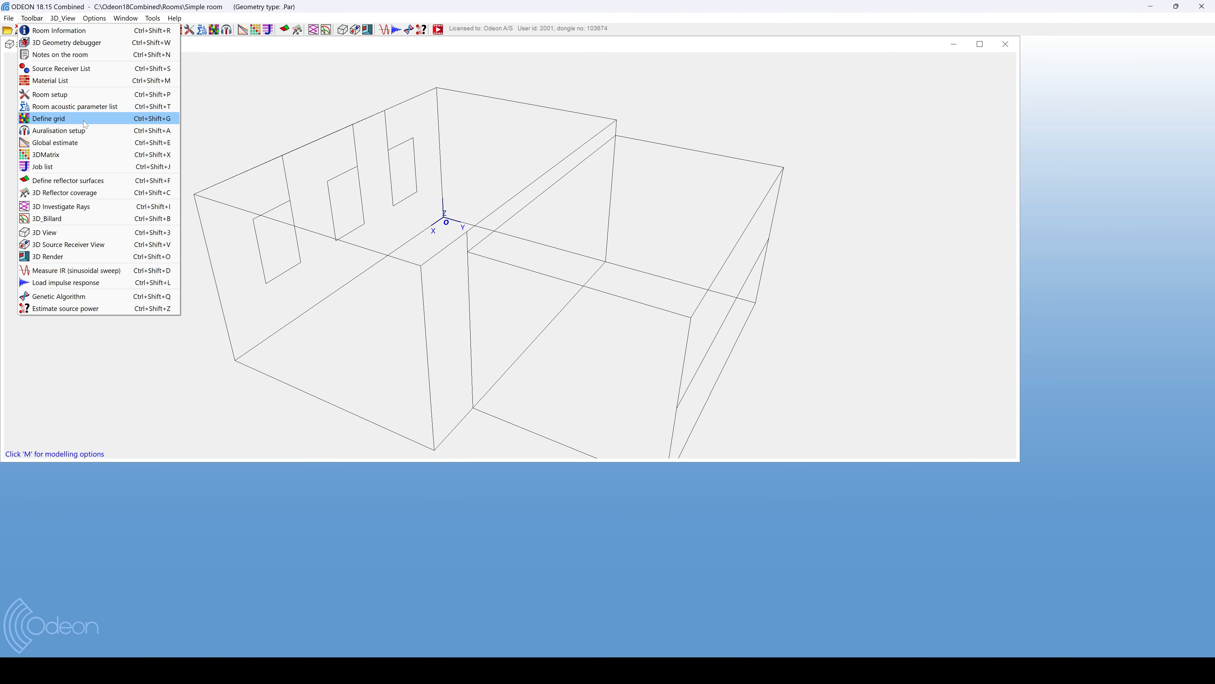
pyautogui.click(337, 266)
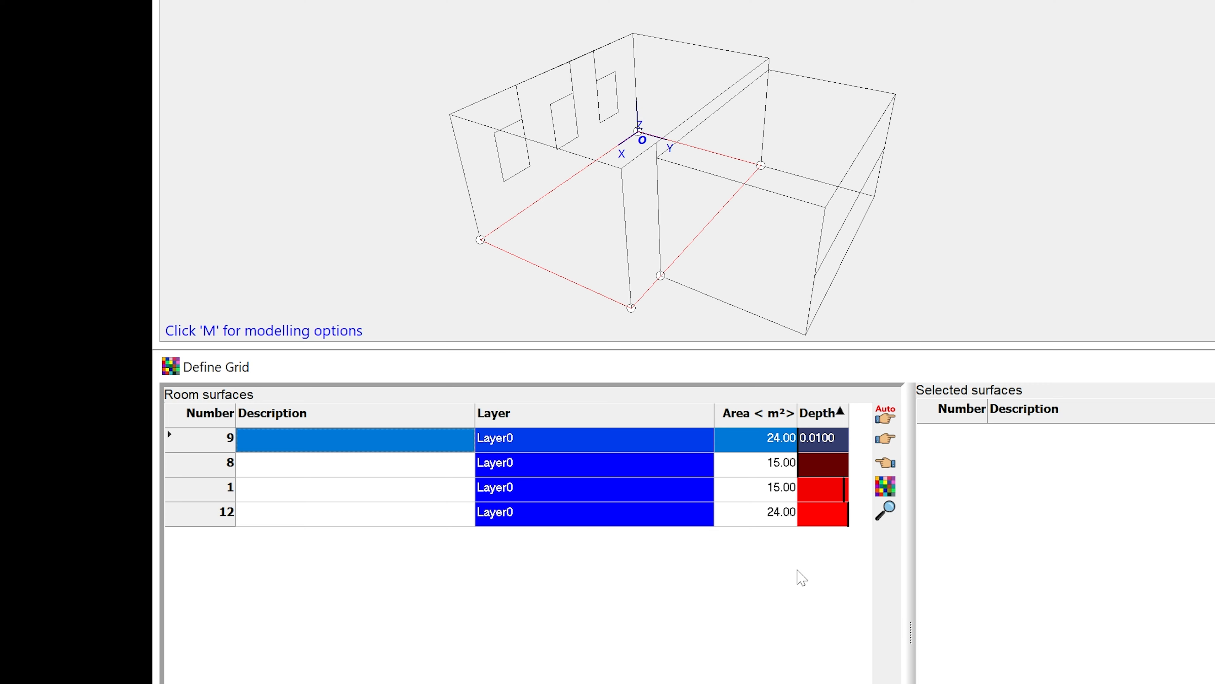
pyautogui.press('Down')
pyautogui.press('Down')
pyautogui.press('Down')
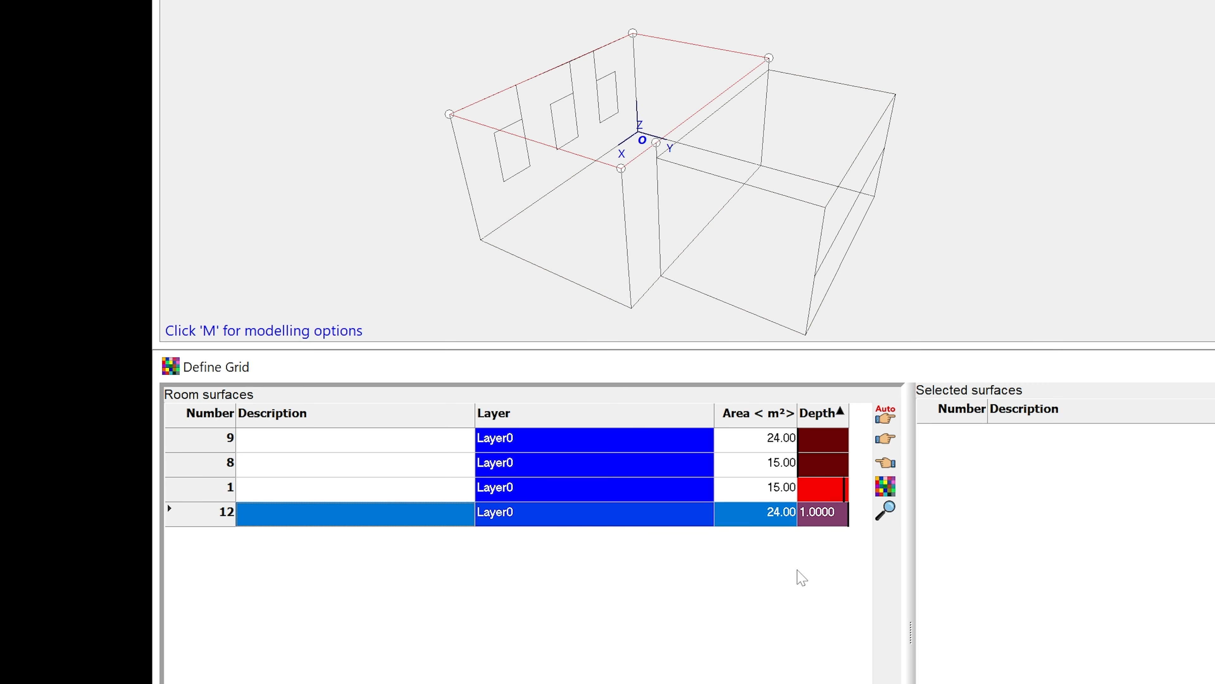
pyautogui.press('Up')
pyautogui.press('Up')
pyautogui.press('Up')
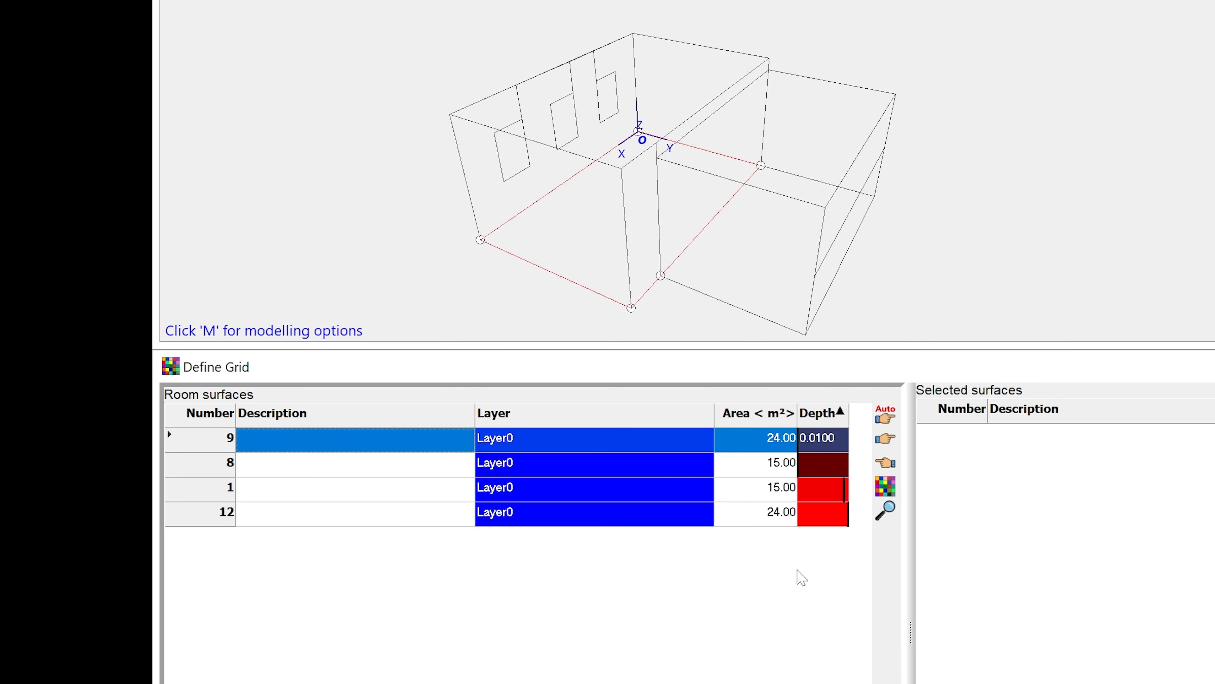